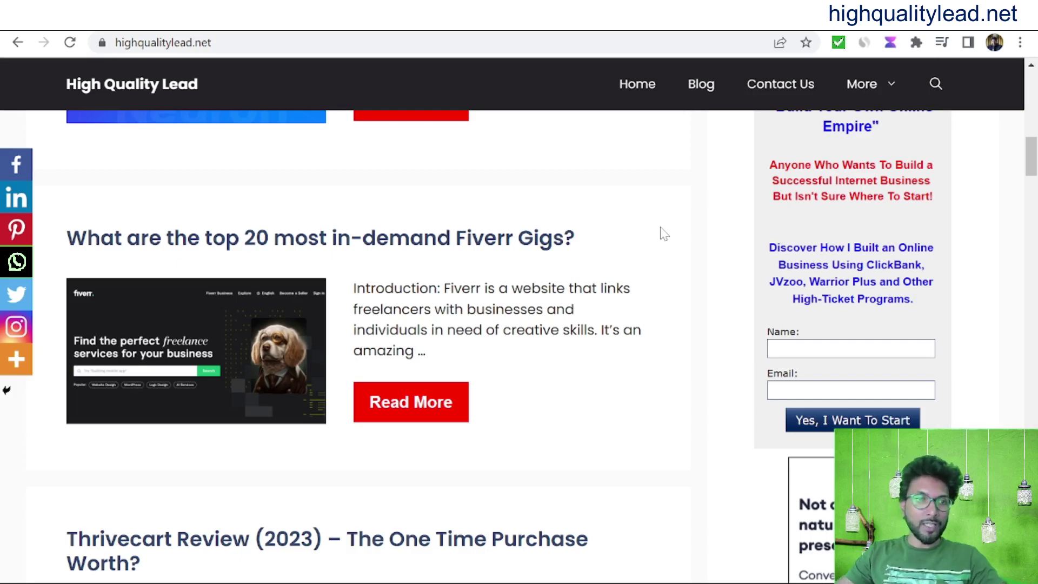
- Open the article on the top 20 most in-demand Fiverr gigs and examine its gig list down to video editing
left_click(326, 243)
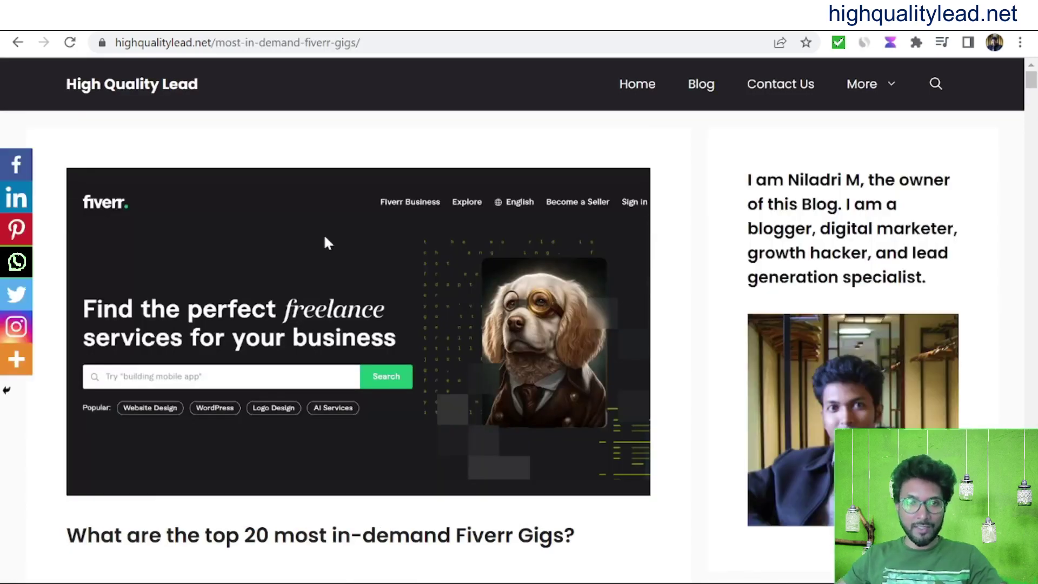
scroll(604, 357, "down", 15)
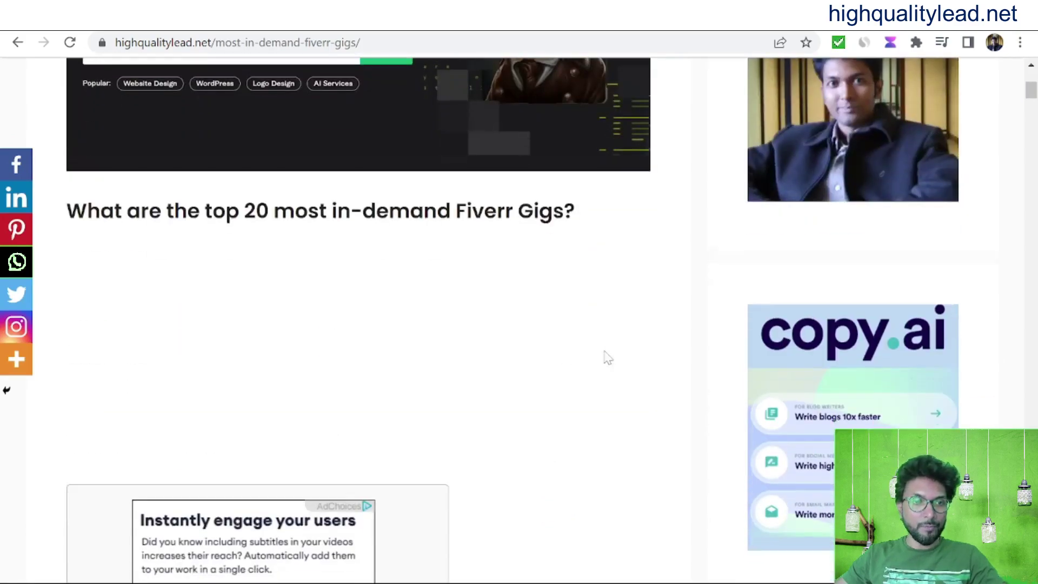
scroll(607, 358, "down", 15)
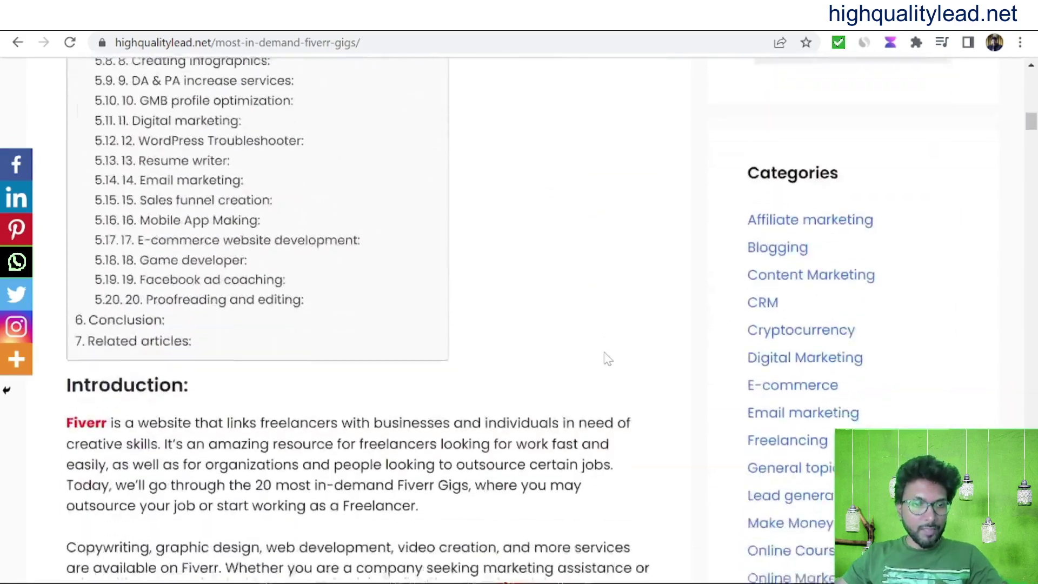
scroll(607, 358, "down", 15)
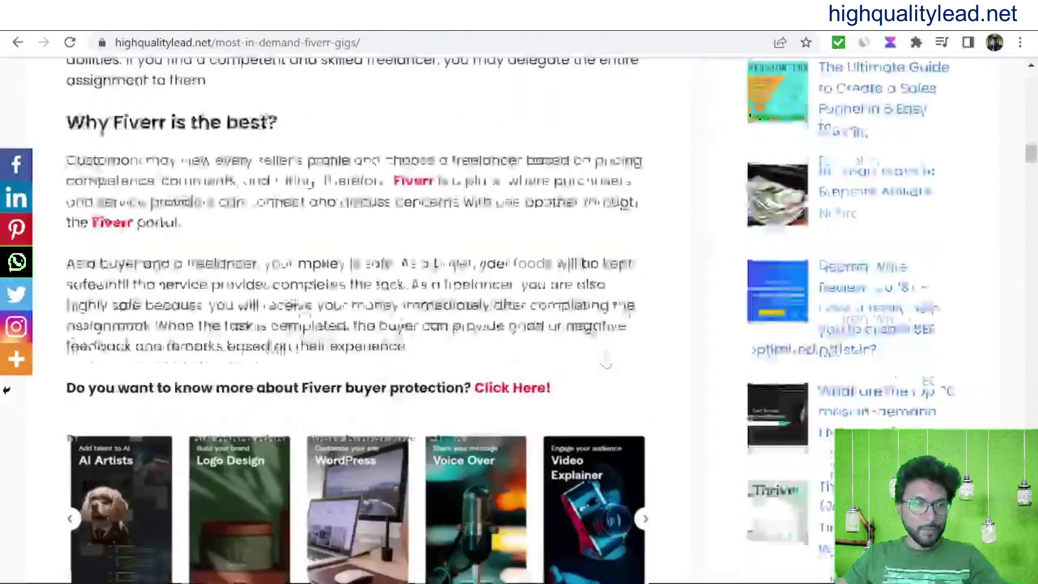
scroll(606, 358, "down", 5)
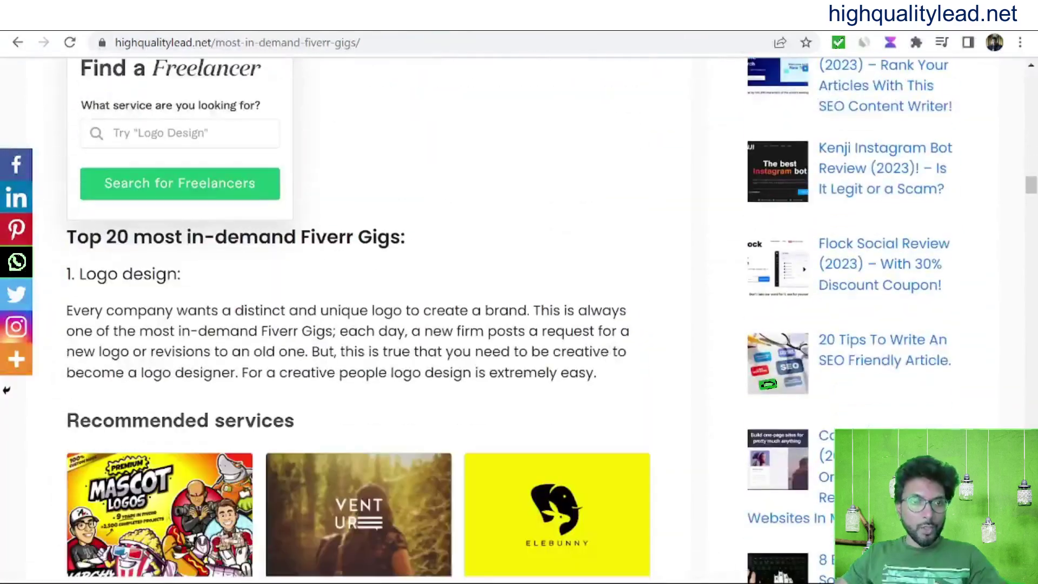
scroll(119, 275, "down", 10)
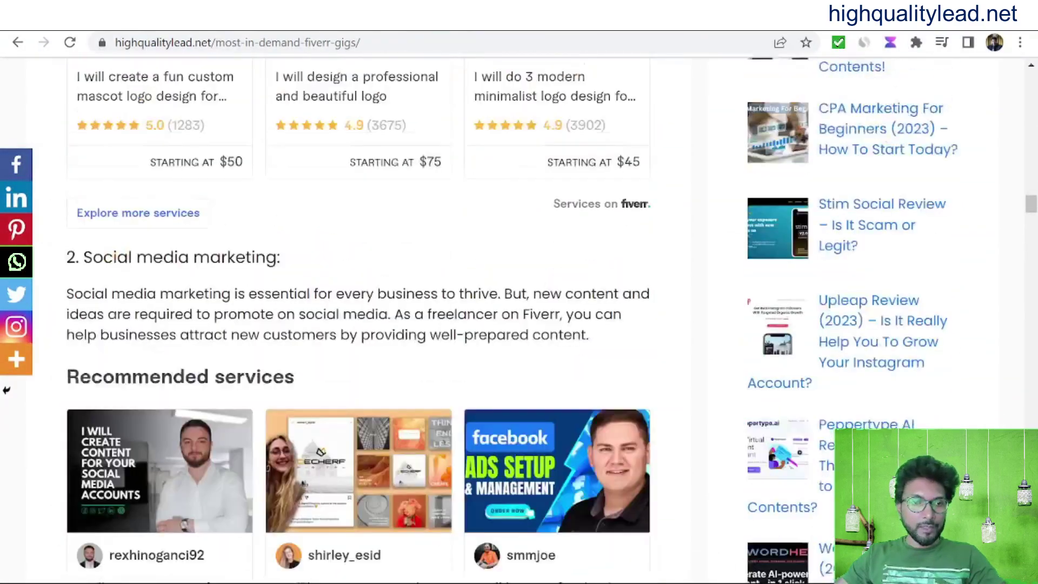
scroll(409, 270, "down", 8)
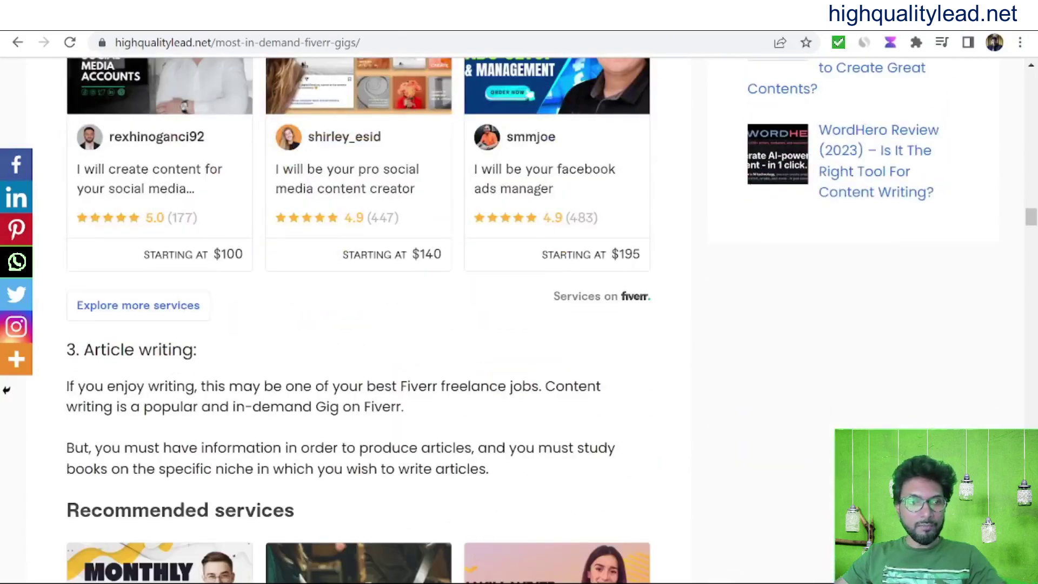
scroll(479, 366, "down", 10)
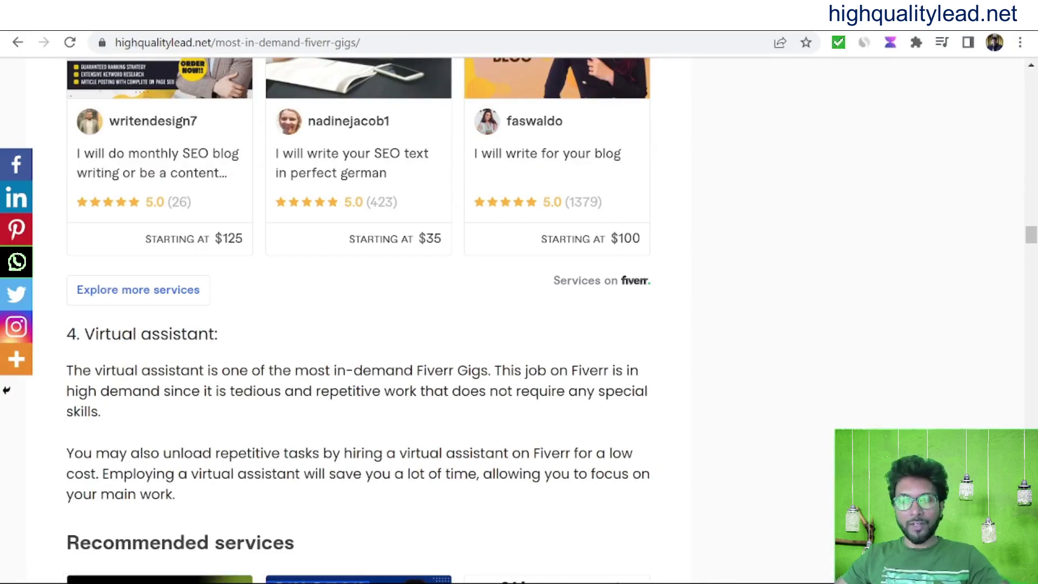
scroll(309, 355, "down", 10)
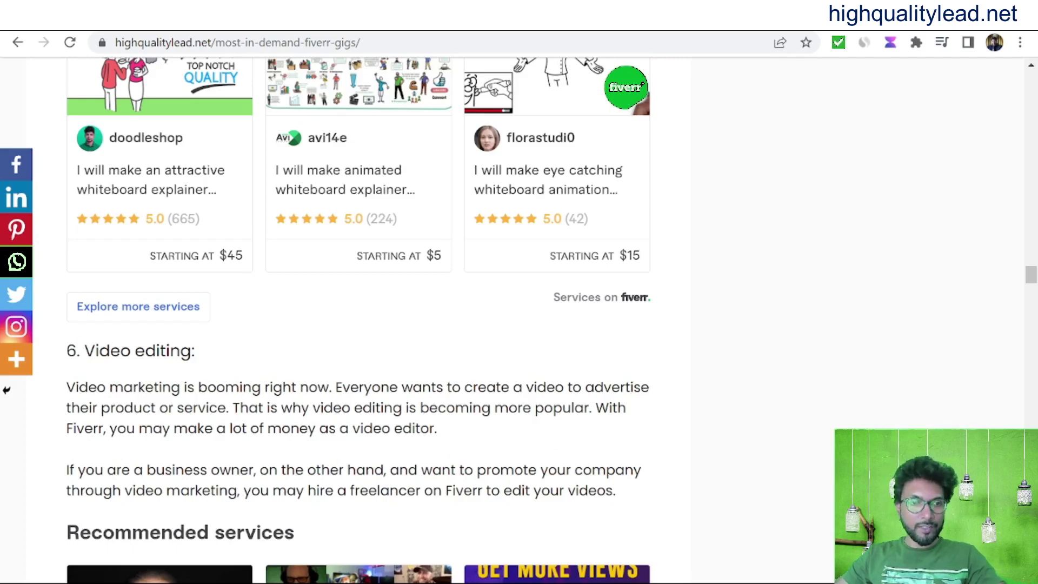
- Copy the words "Video editing" from the article's sixth gig heading
left_click_drag(84, 351, 192, 351)
right_click(187, 354)
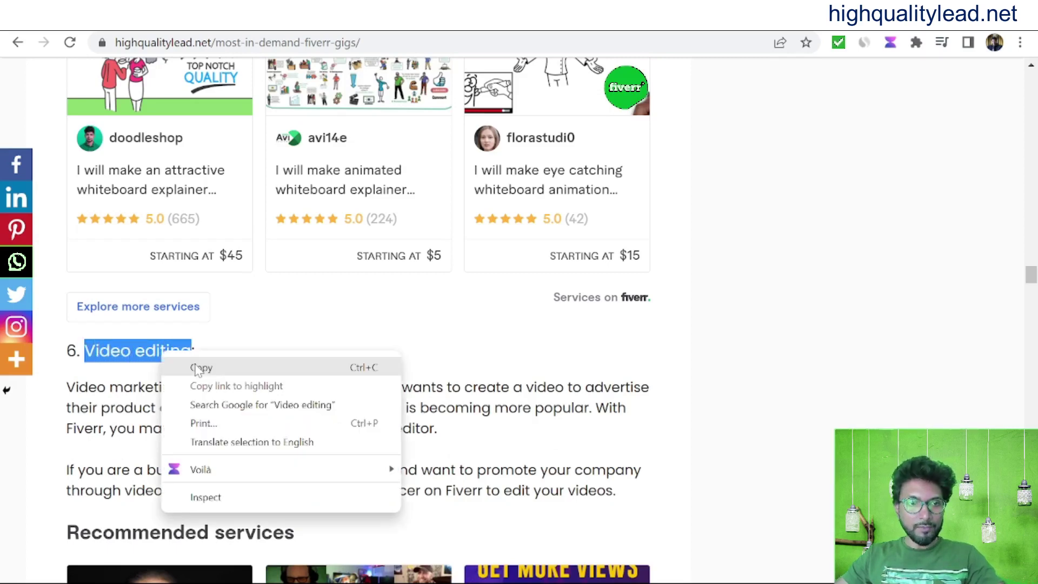
left_click(197, 368)
- Switch to Quora and search for "Video editing freelancer" using the copied words
key("alt+Tab")
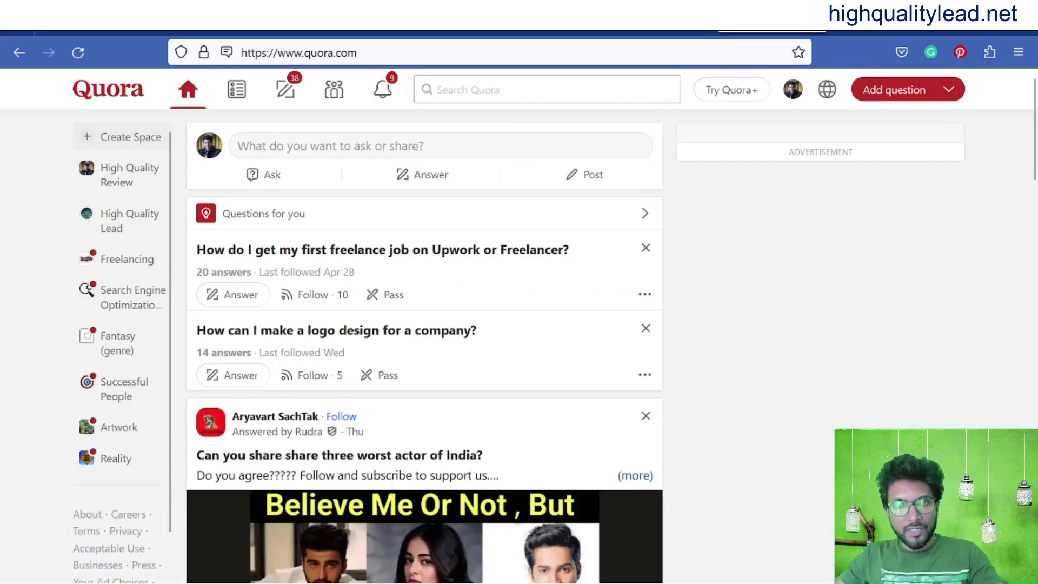
left_click(541, 90)
key("ctrl+v")
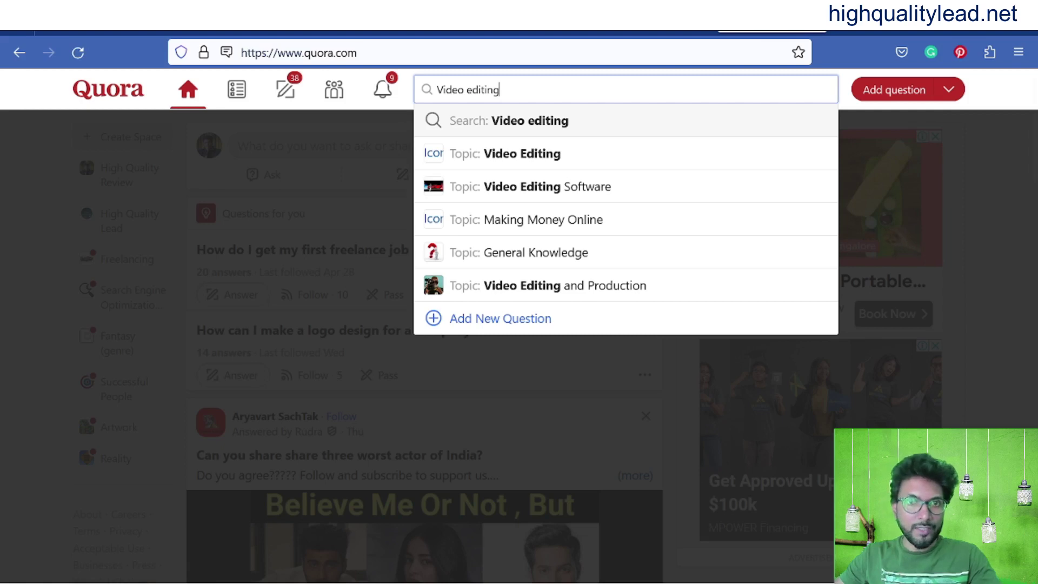
type("ee")
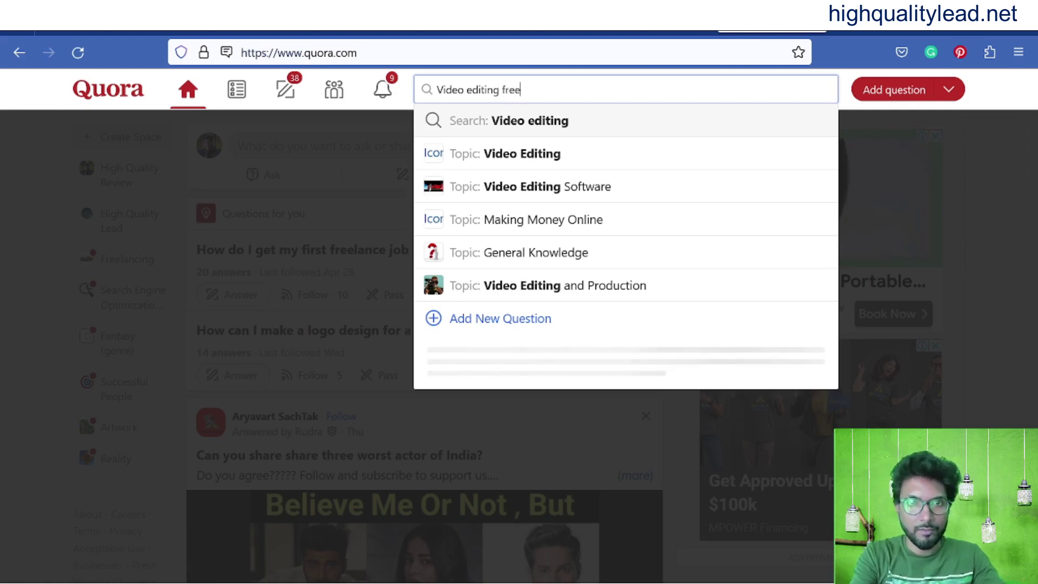
type("lancer")
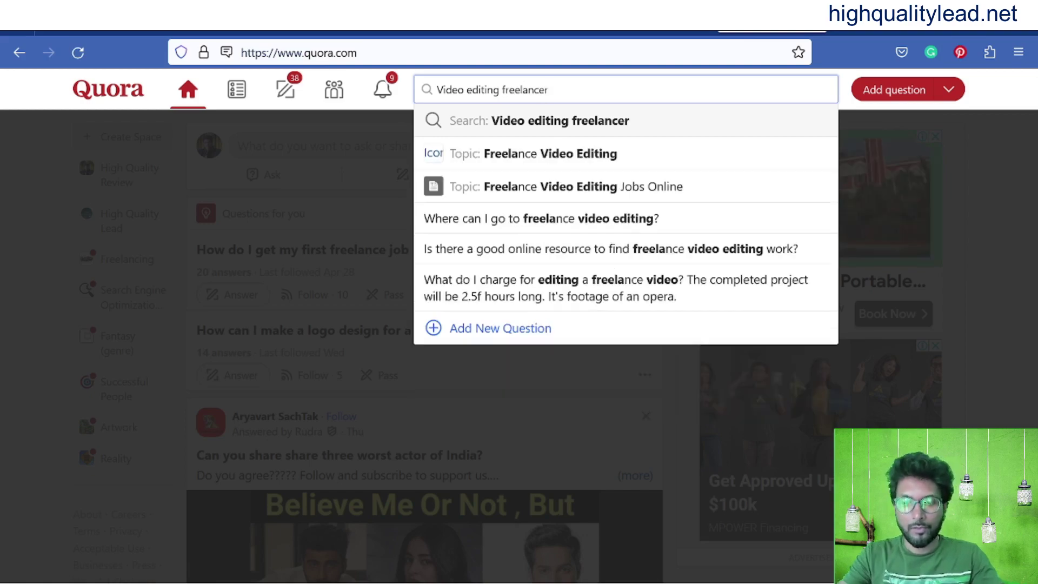
left_click(559, 127)
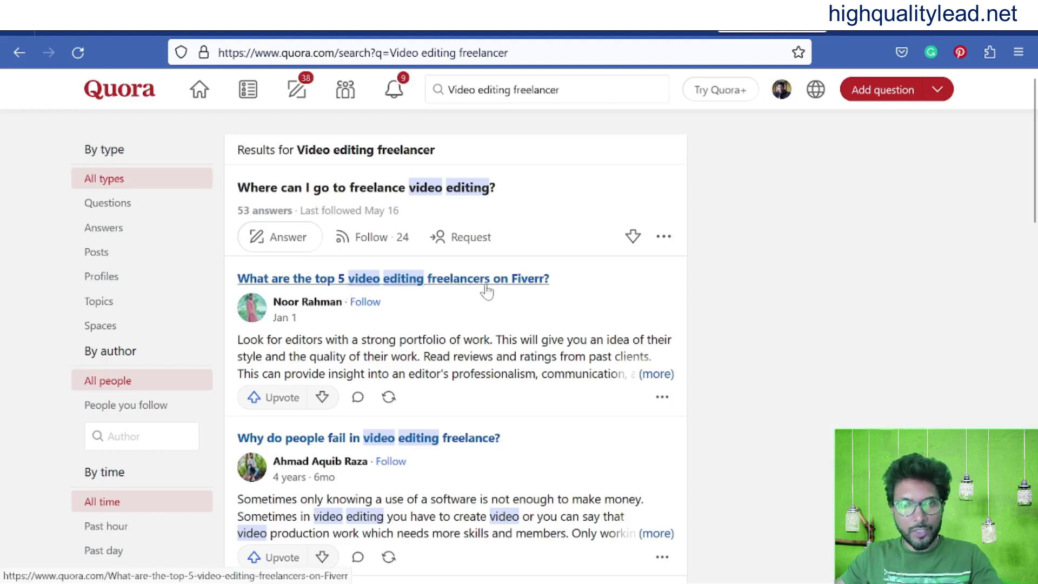
- Open the unanswered question "How do find a video editing freelancer?" from the results and copy its title
scroll(827, 355, "down", 10)
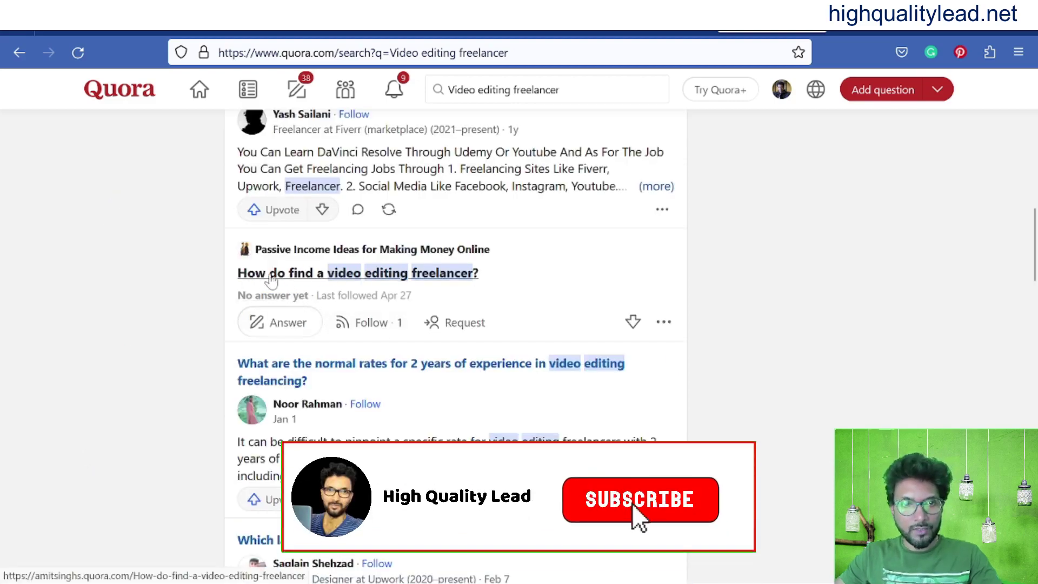
left_click(354, 278)
left_click_drag(639, 219, 277, 227)
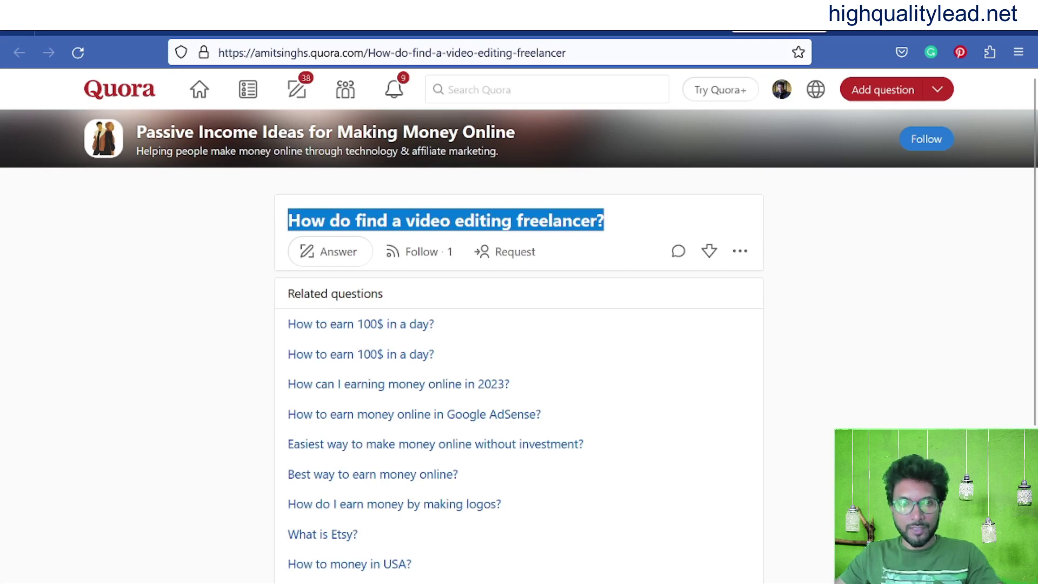
right_click(394, 234)
left_click(417, 243)
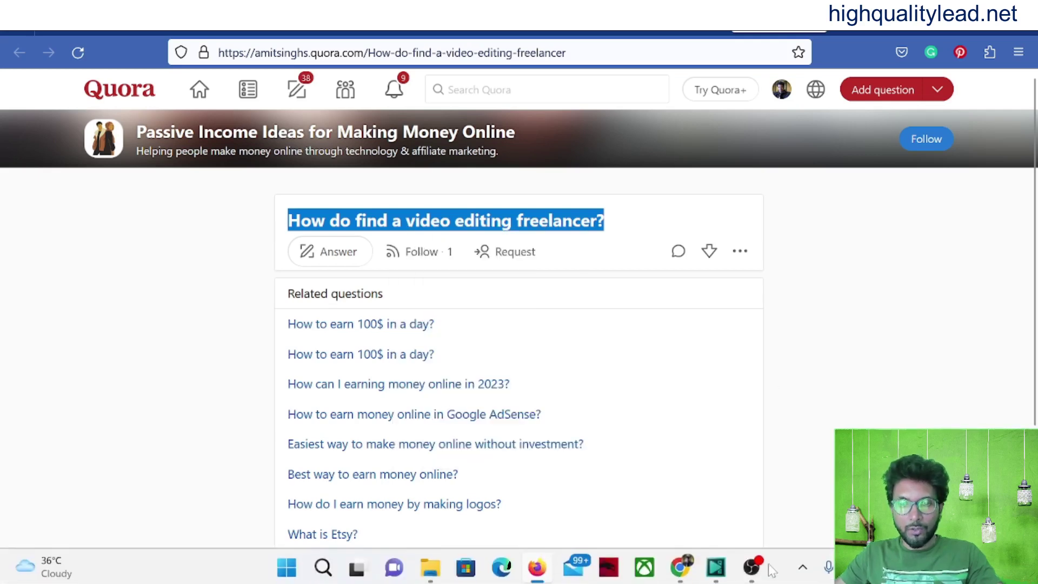
- Switch to ChatGPT and submit the copied question extended to "How do find a video editing freelancer on Fiverr?"
mouse_move(717, 568)
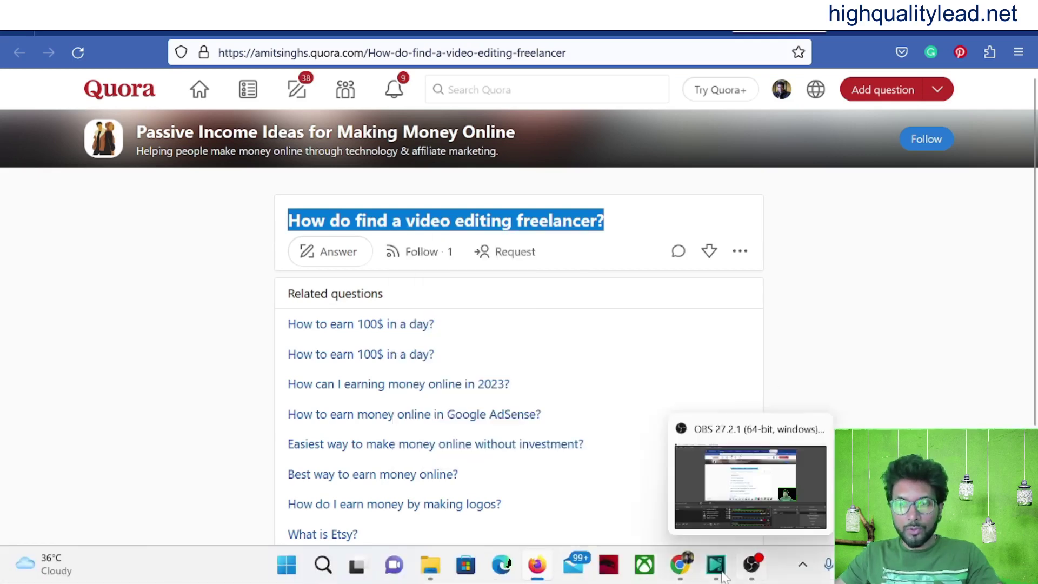
left_click(680, 566)
key("ctrl+Tab")
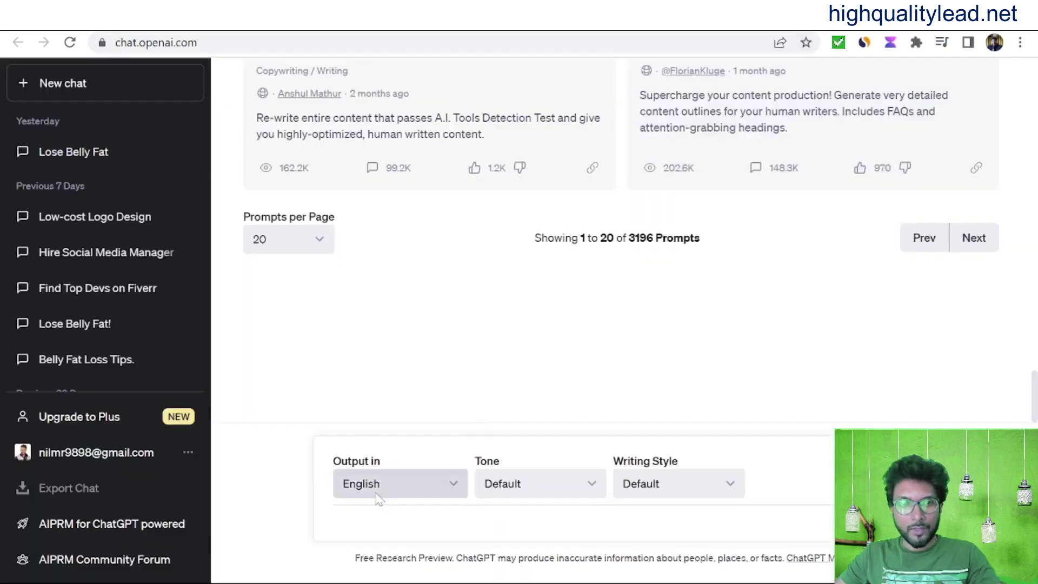
key("ctrl+v")
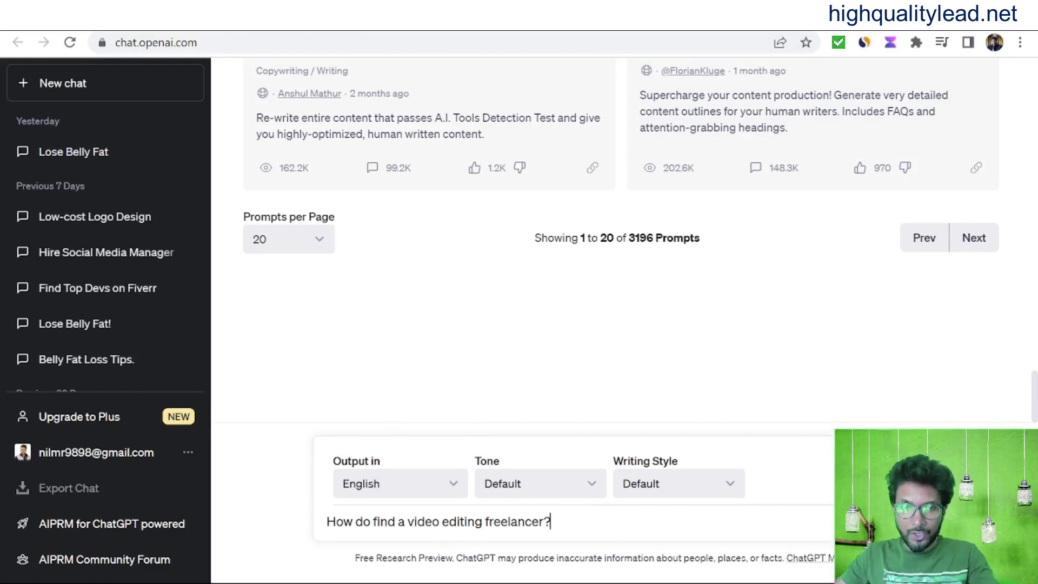
key("Left")
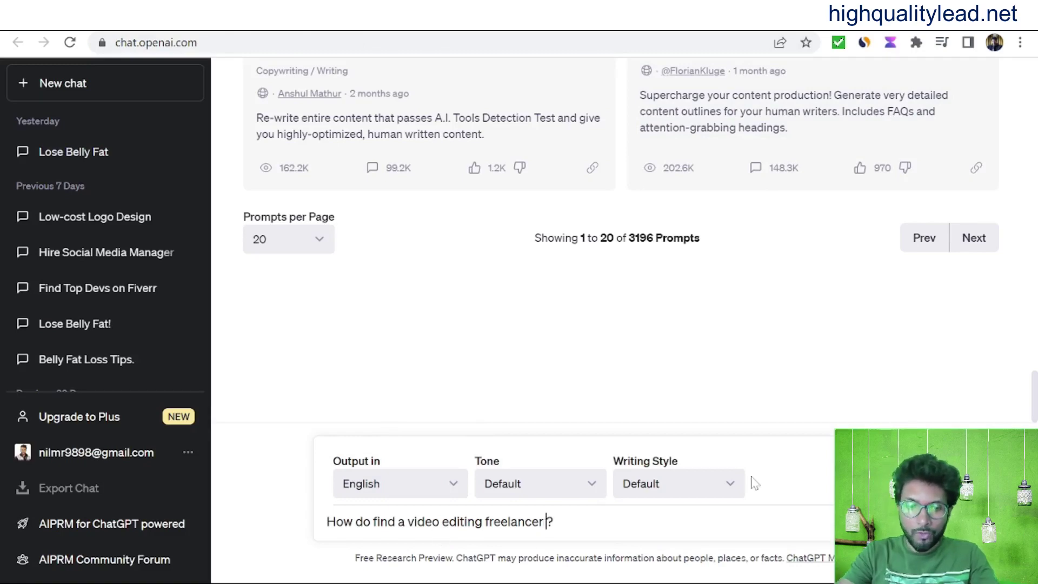
type("on F")
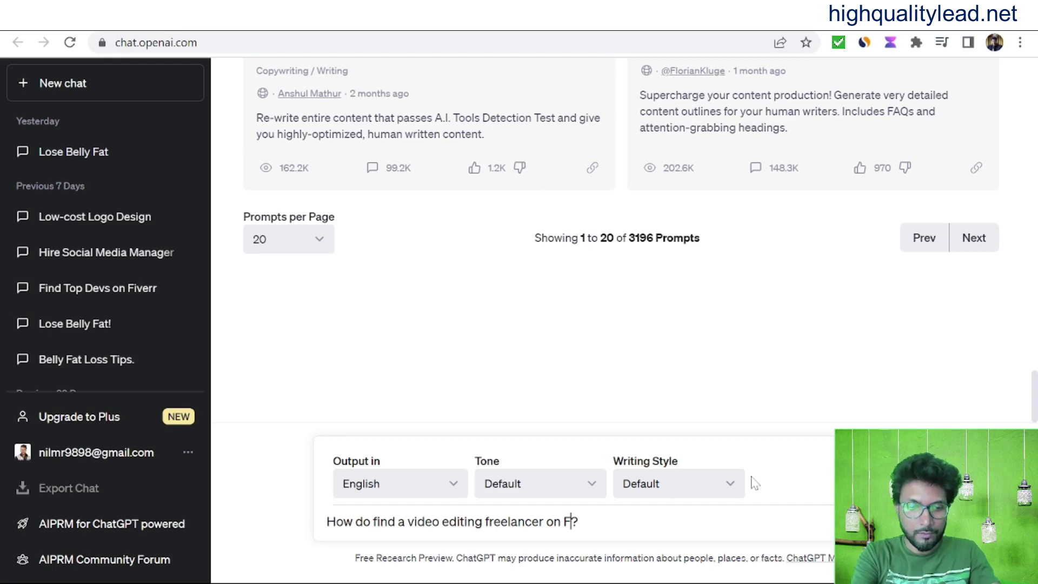
type("iverr")
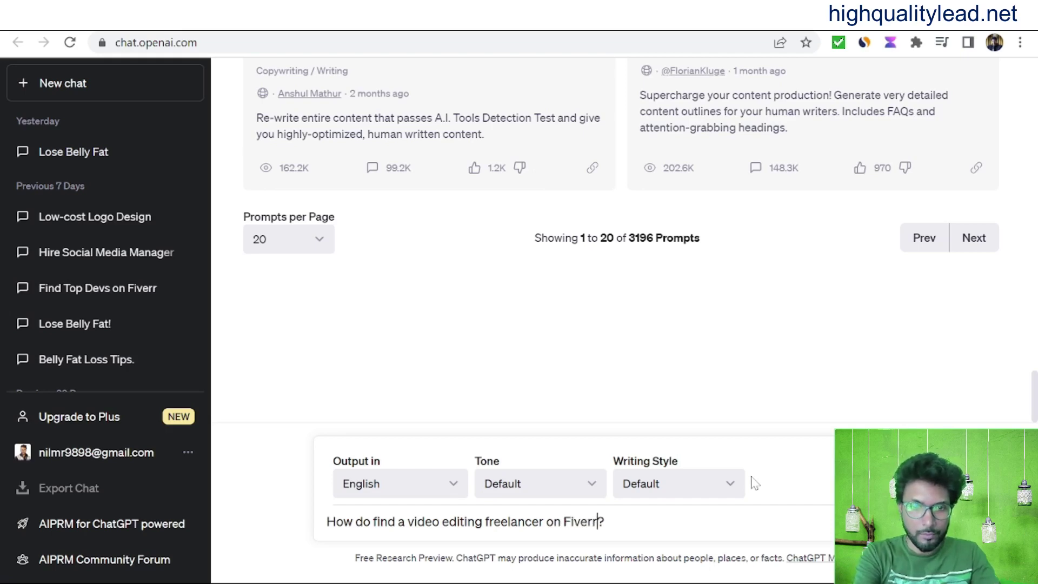
key("Return")
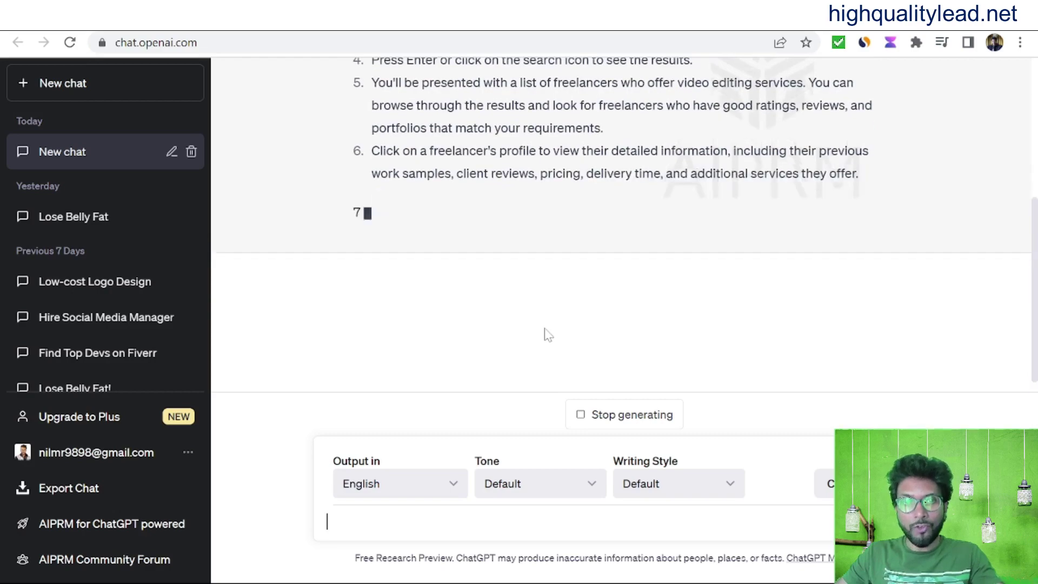
- Copy ChatGPT's entire response, from the introductory line through the closing paragraph
scroll(547, 339, "up", 4)
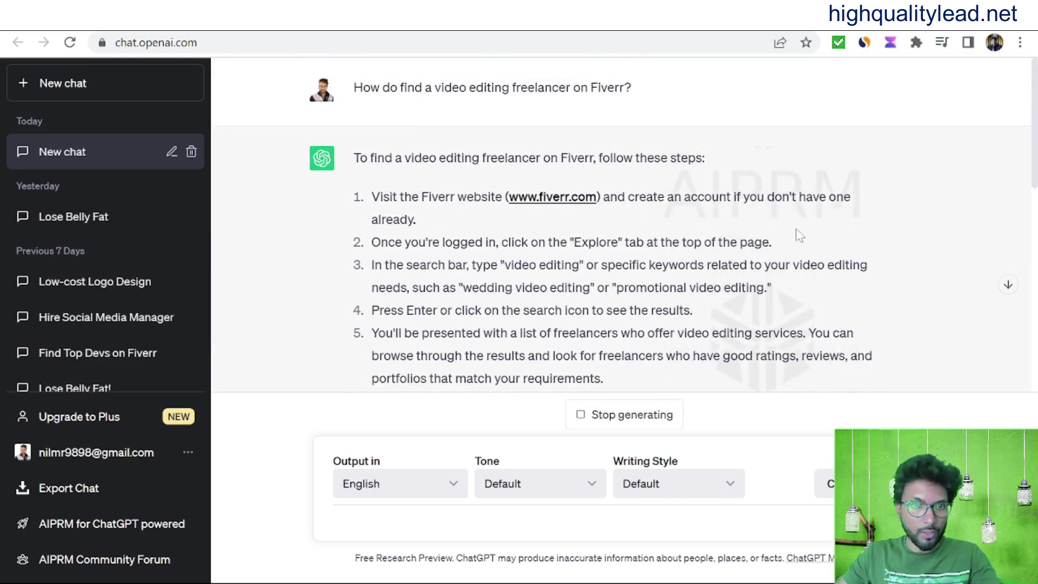
left_click_drag(352, 157, 584, 308)
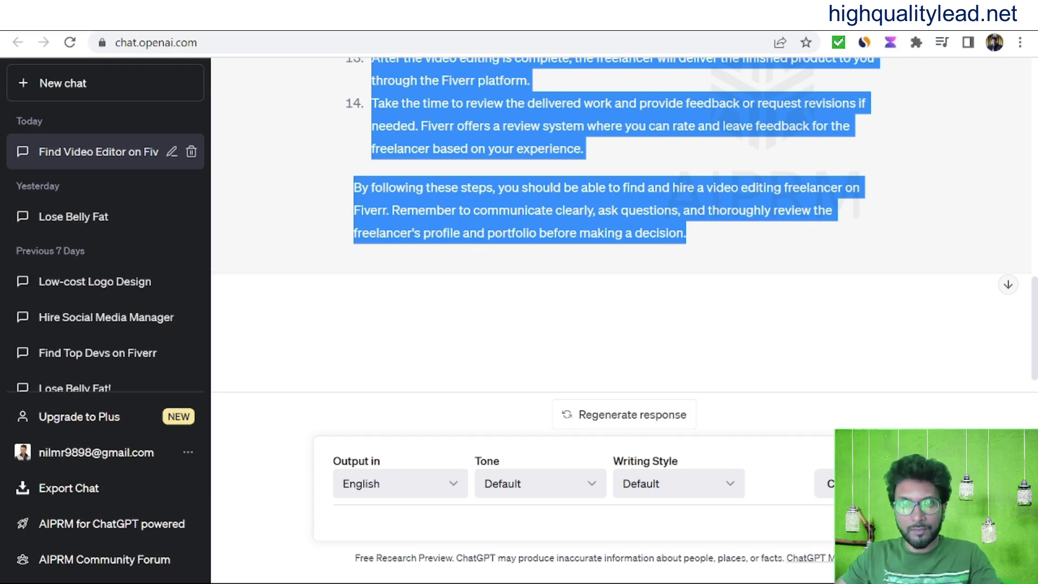
right_click(430, 216)
left_click(468, 225)
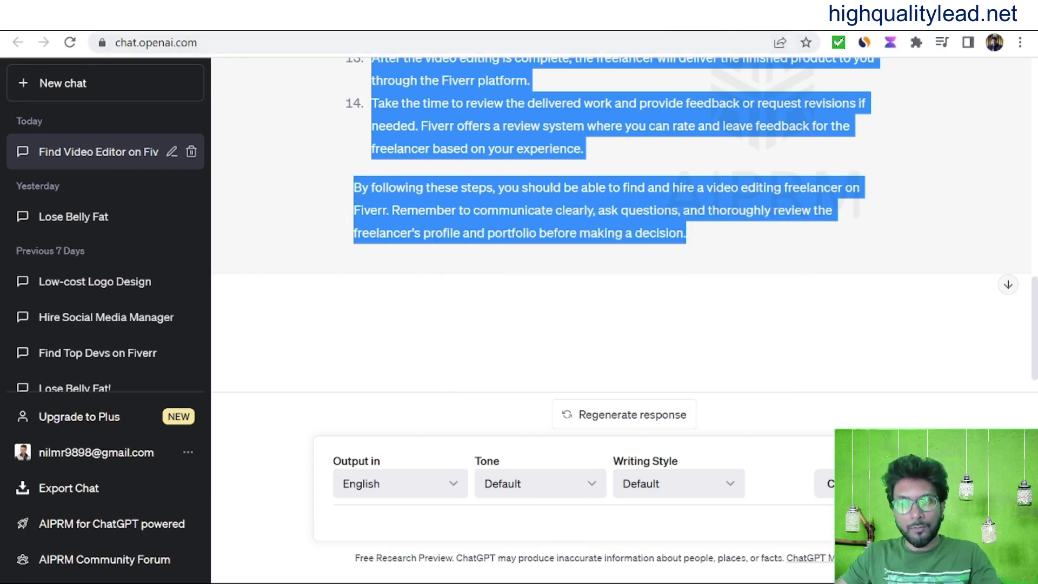
left_click(537, 580)
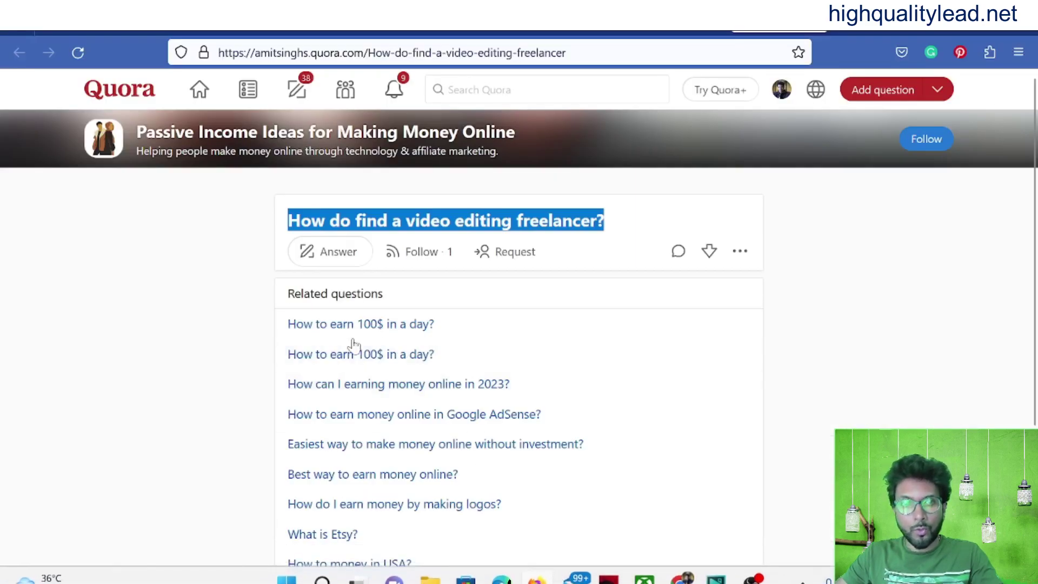
left_click(241, 275)
left_click(334, 253)
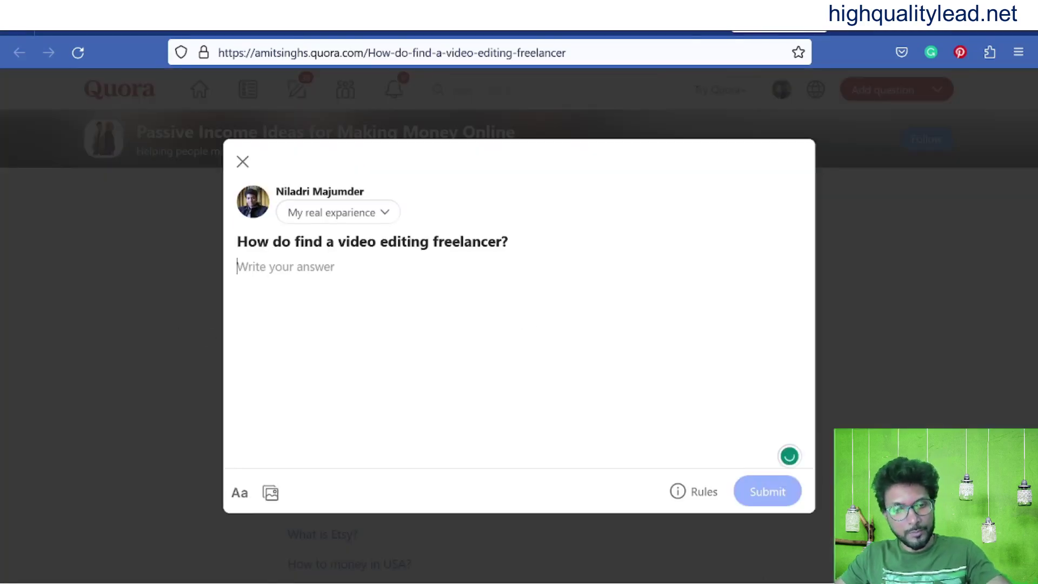
key("ctrl+v")
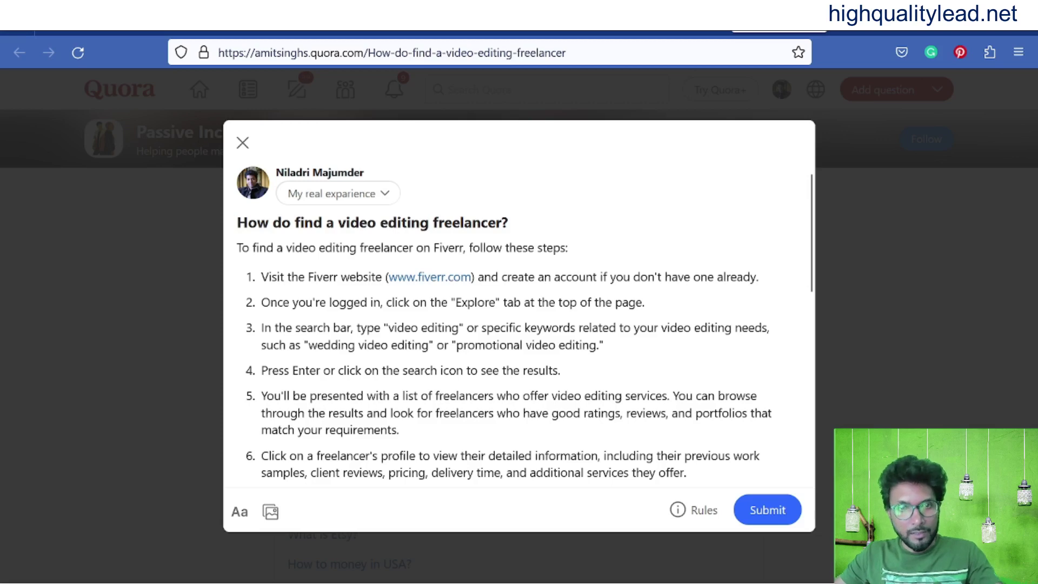
left_click_drag(382, 276, 472, 277)
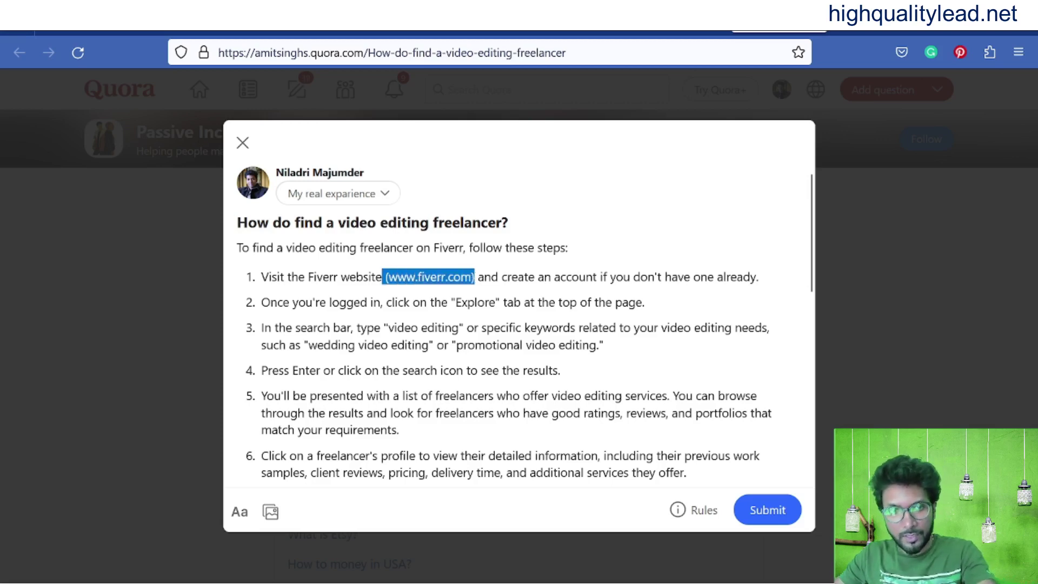
key("BackSpace")
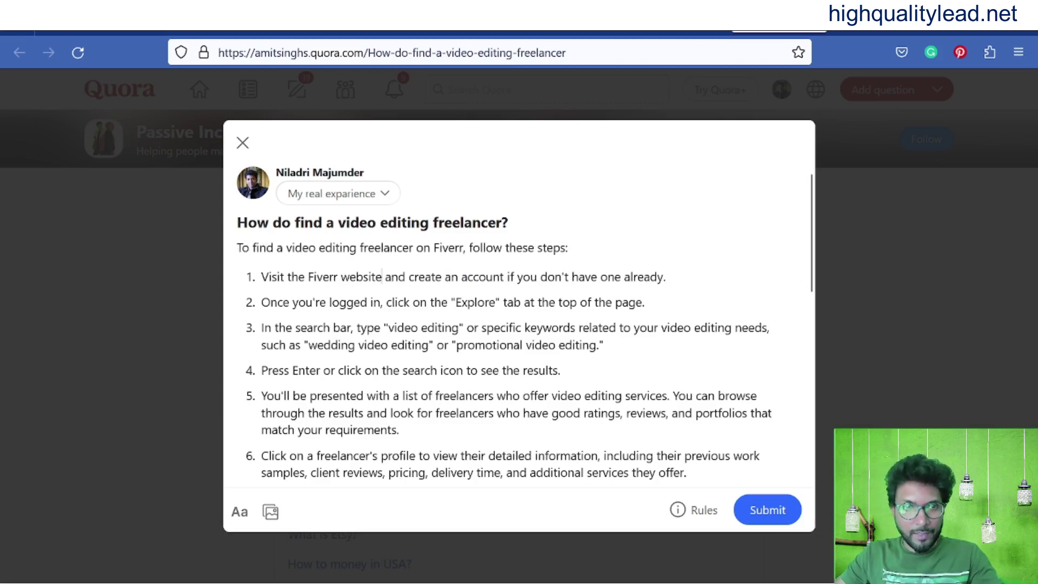
- Rewrite the answer's opening line as "Fiverr is an excellent platform to hire skilled video editors, follow these steps to hire a video editor on Fiverr:"
left_click_drag(237, 248, 469, 248)
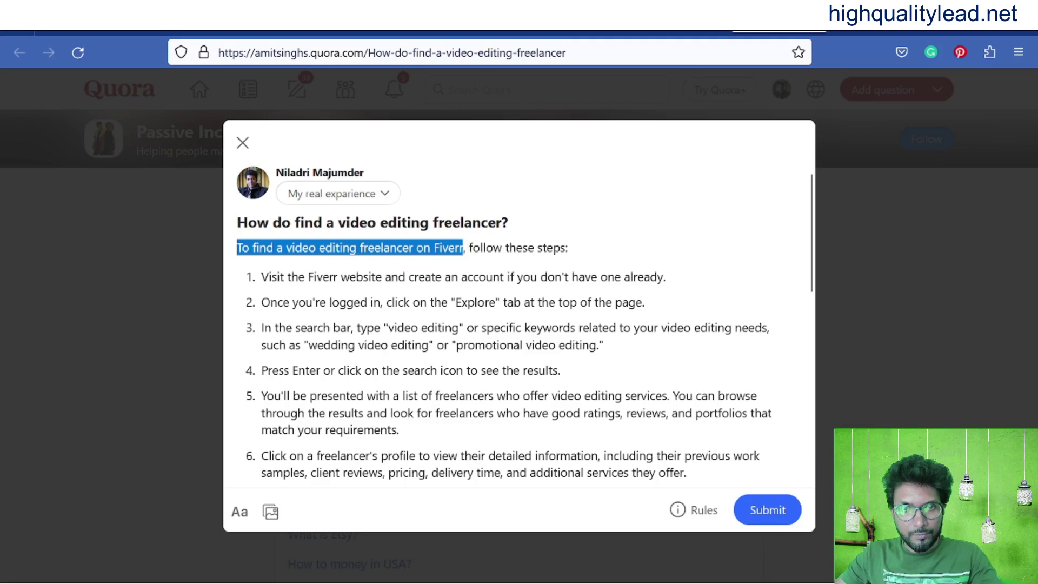
type("F")
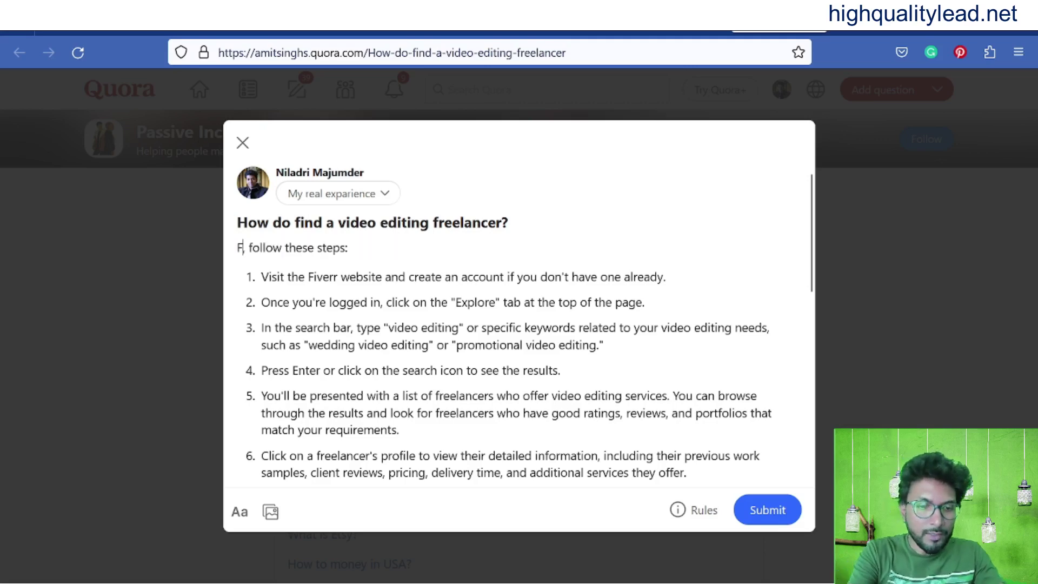
type("iverr")
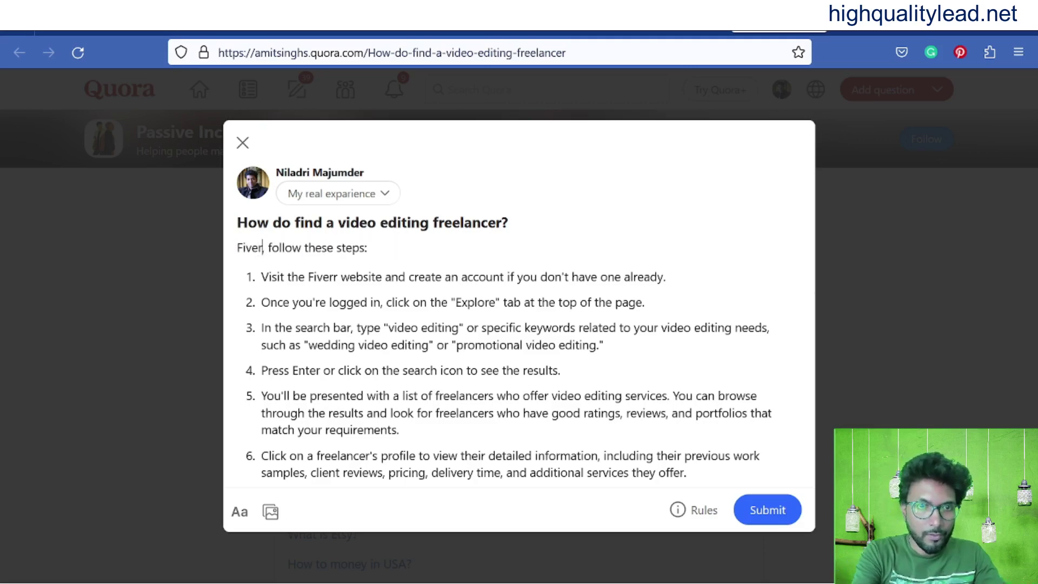
type(" is a")
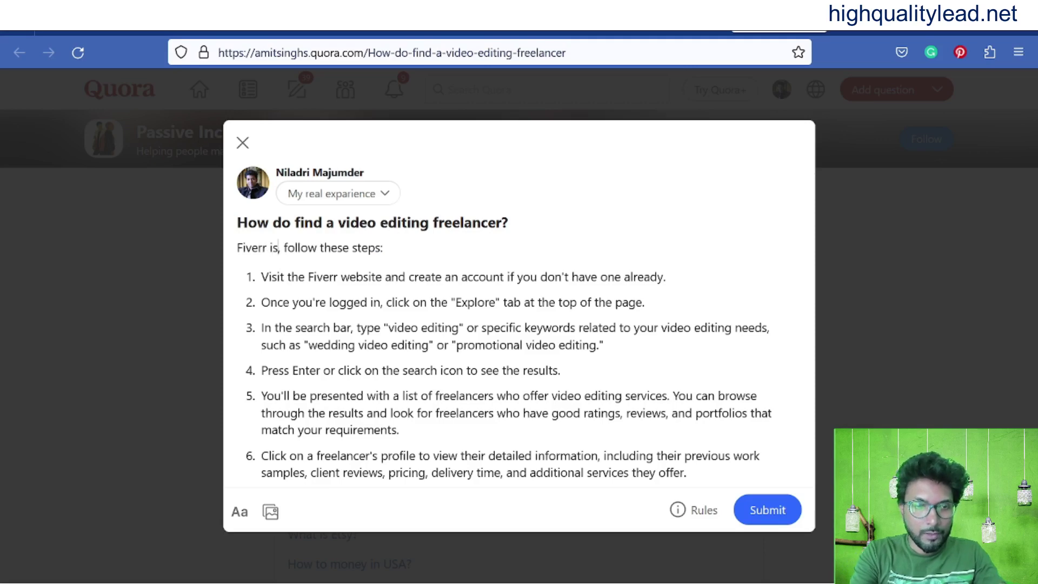
type("n ")
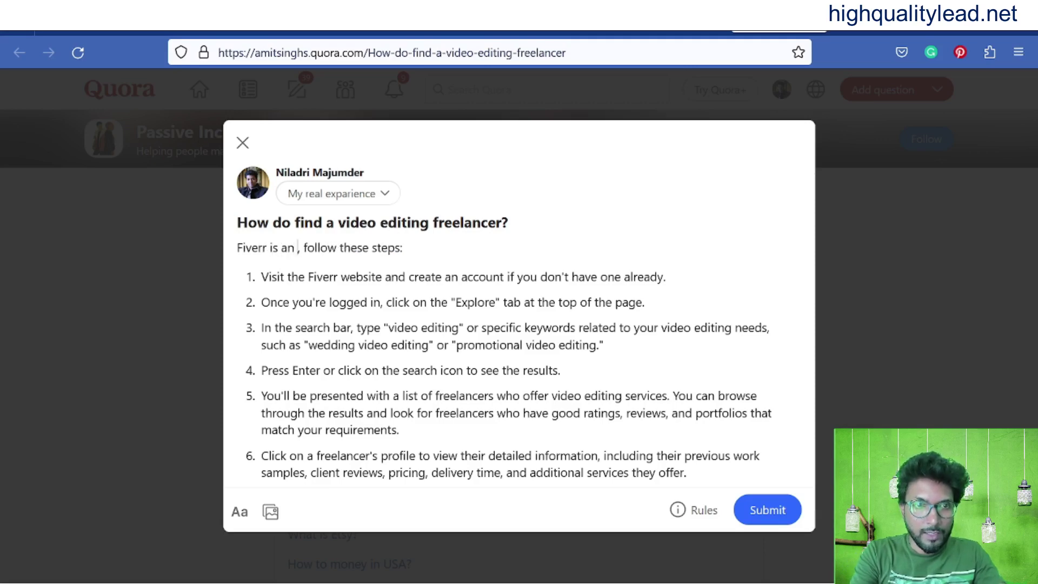
type("excell")
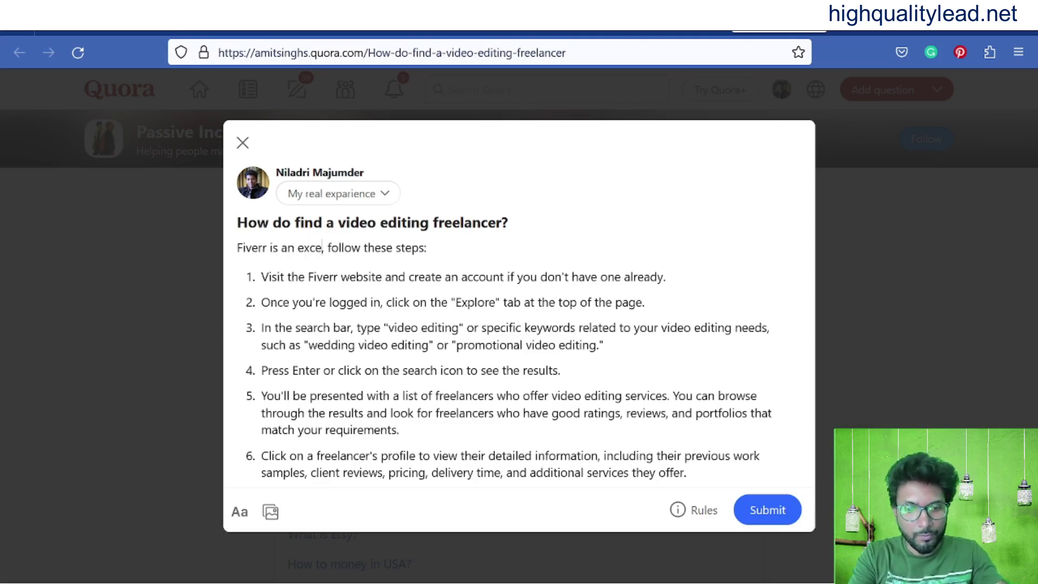
type("ent ")
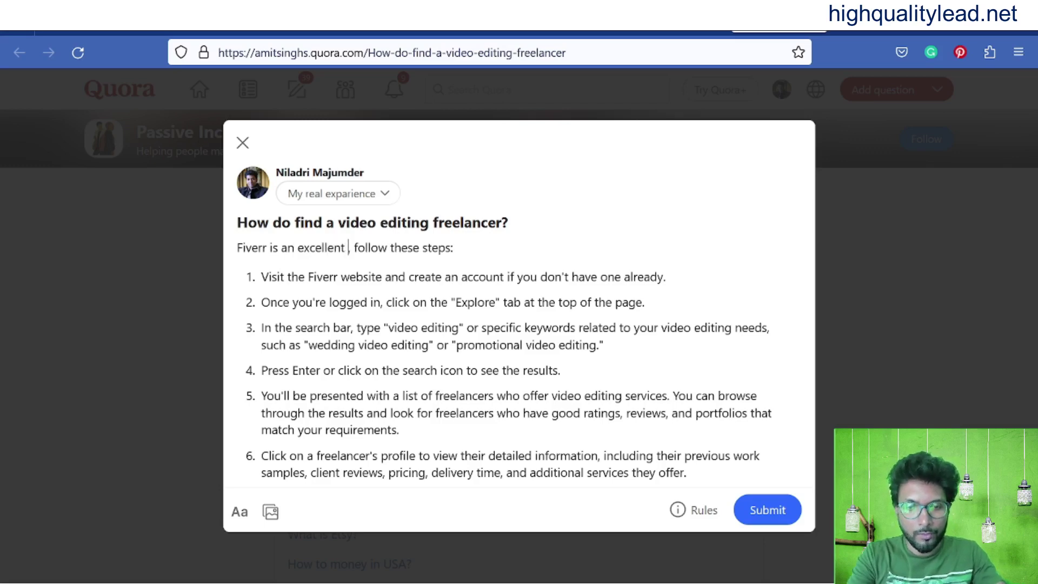
type("platfor")
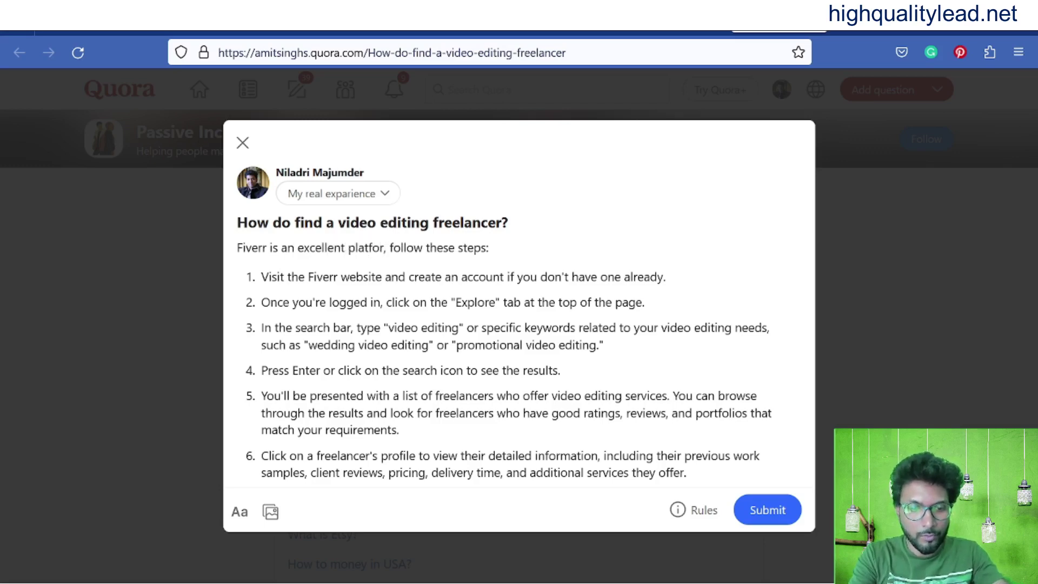
type("m to ")
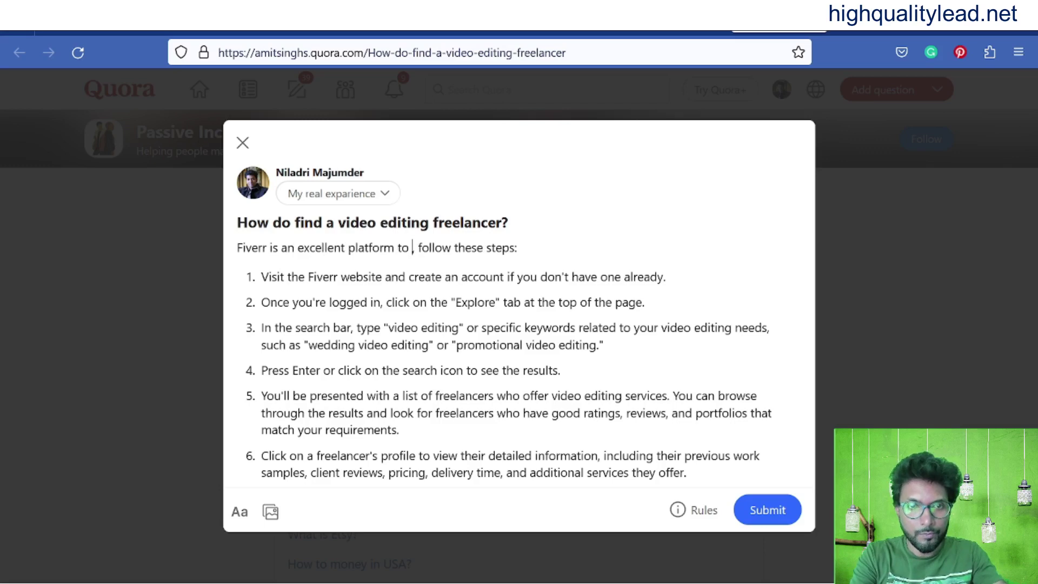
type("hite")
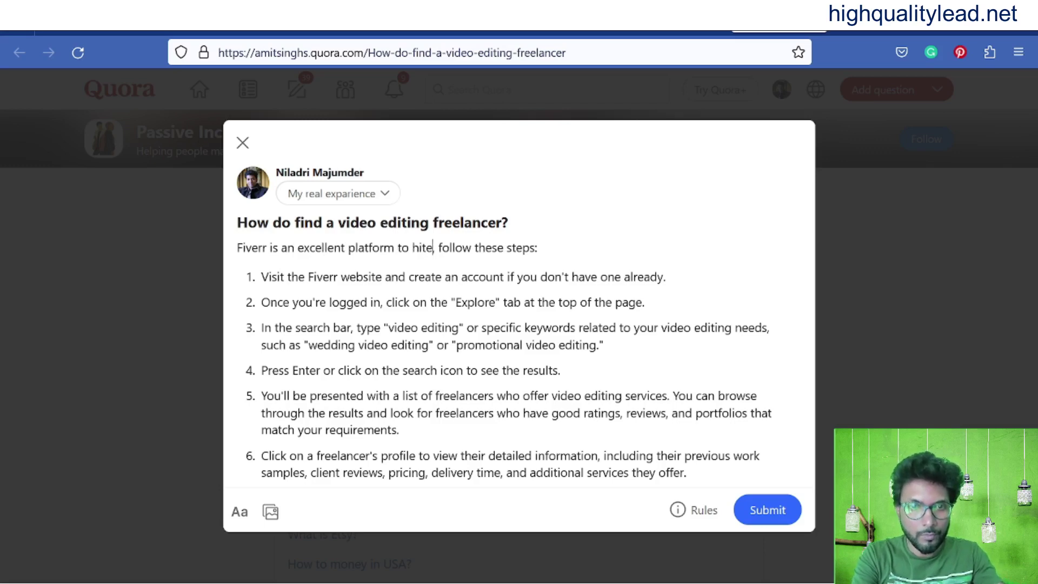
key("BackSpace")
key("BackSpace")
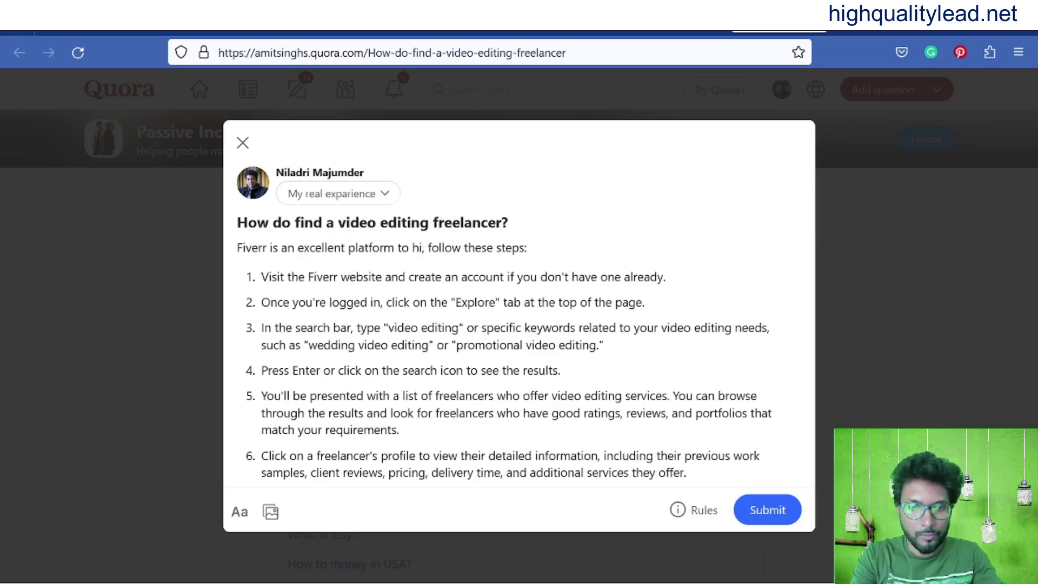
type("re")
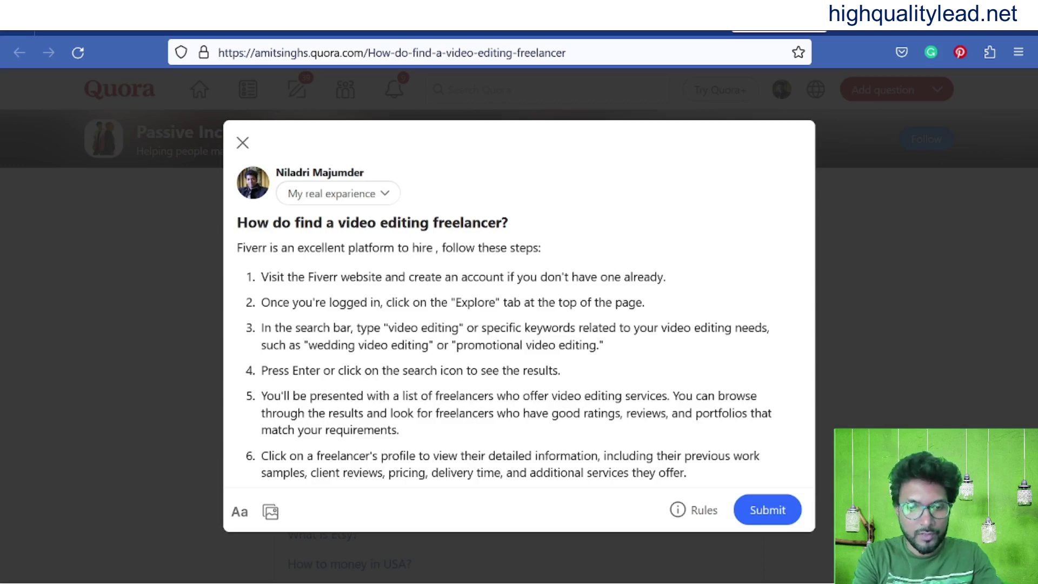
type(" skilled")
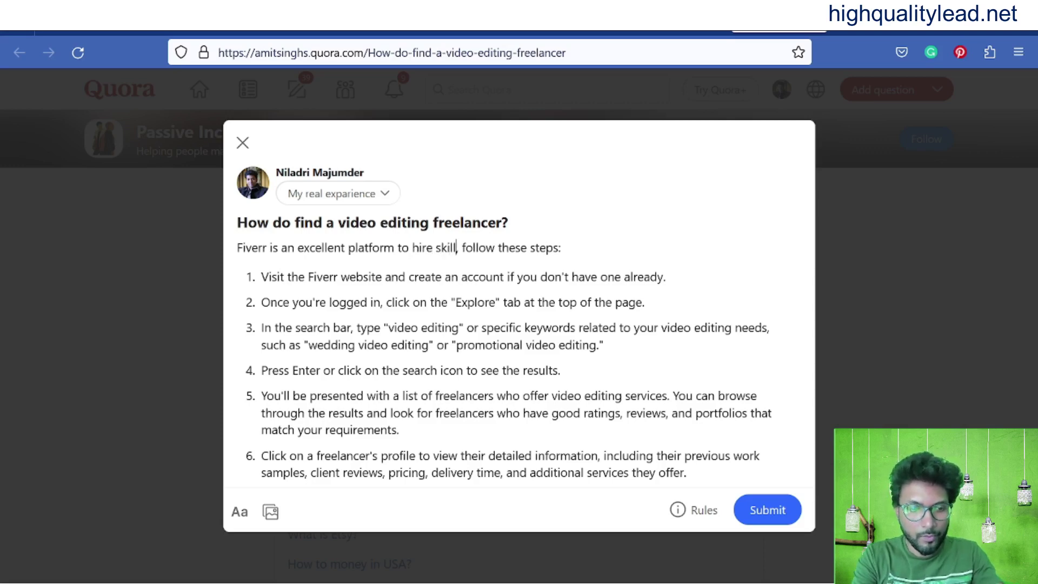
type(" video")
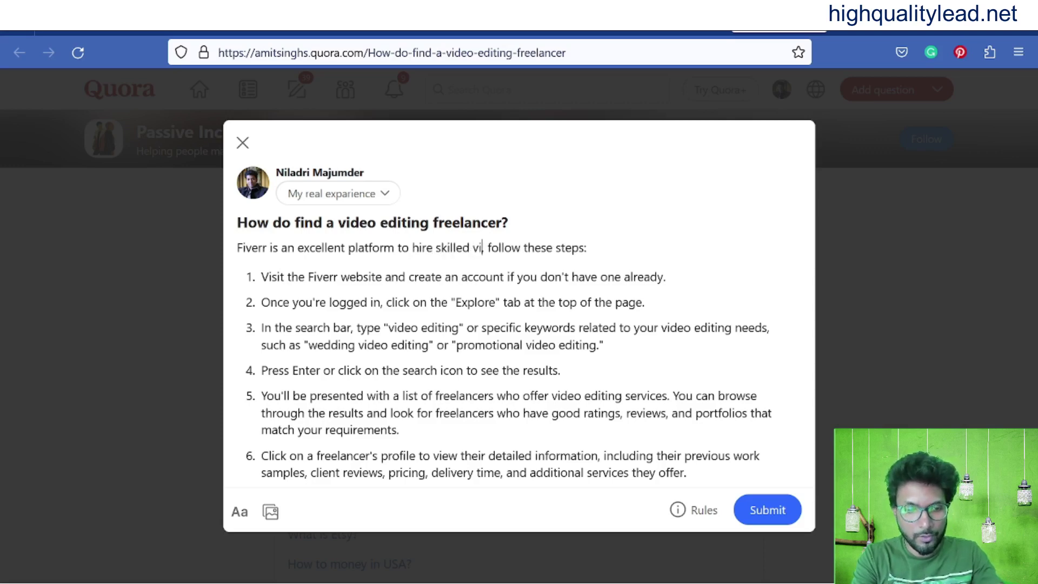
type(" edi")
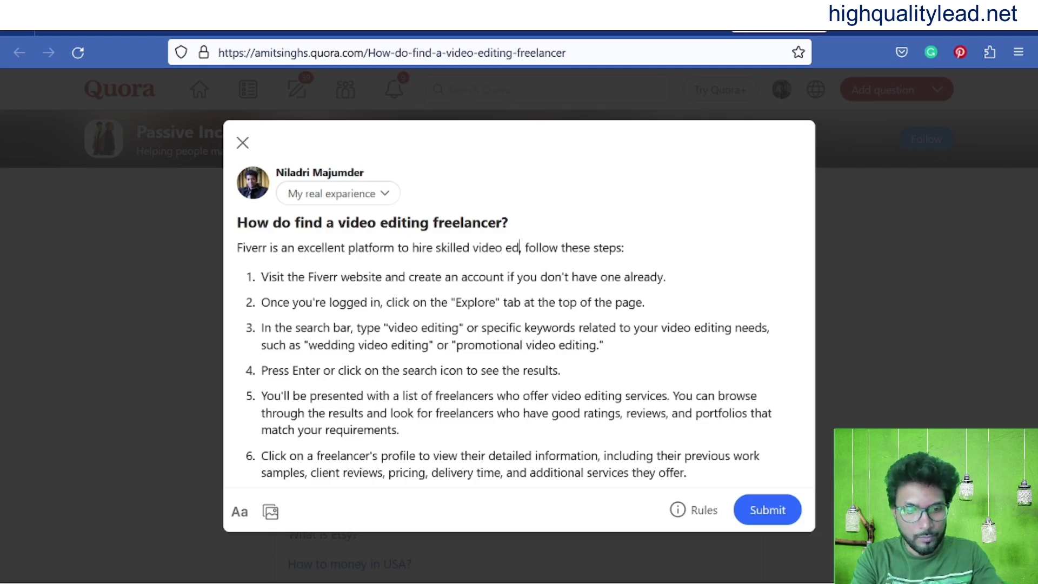
type("t")
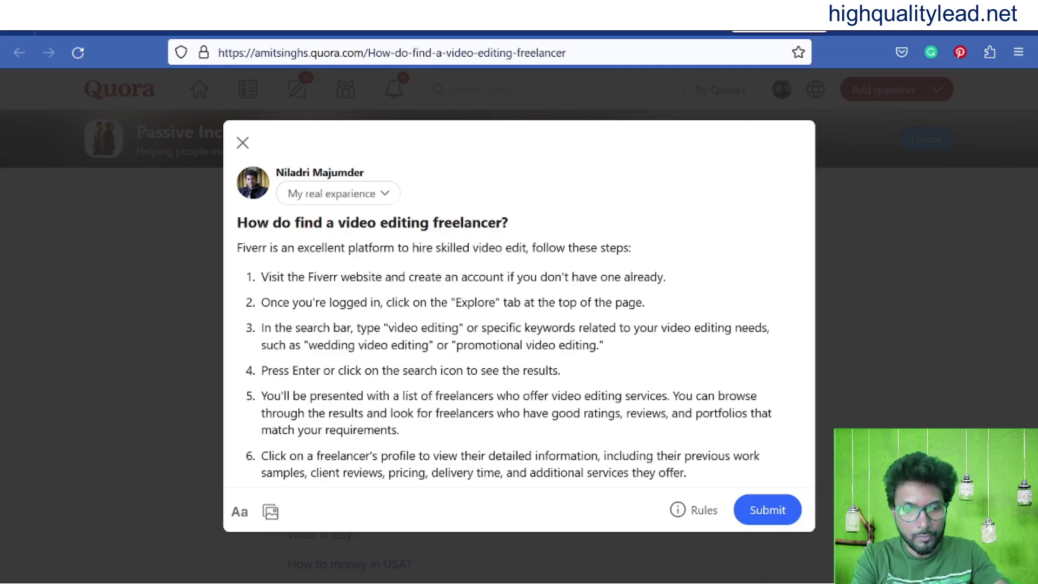
type("ors")
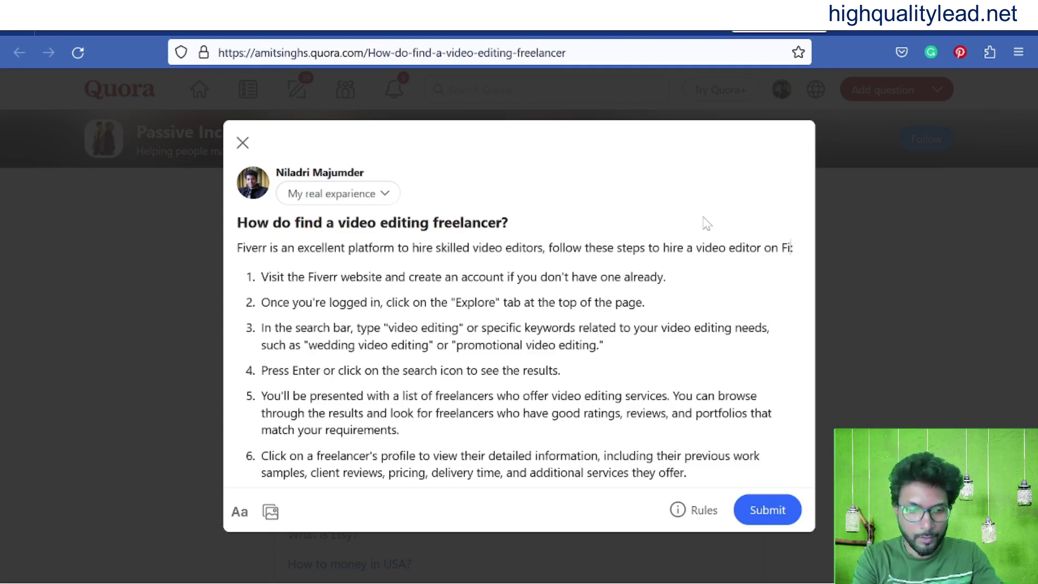
type("err:")
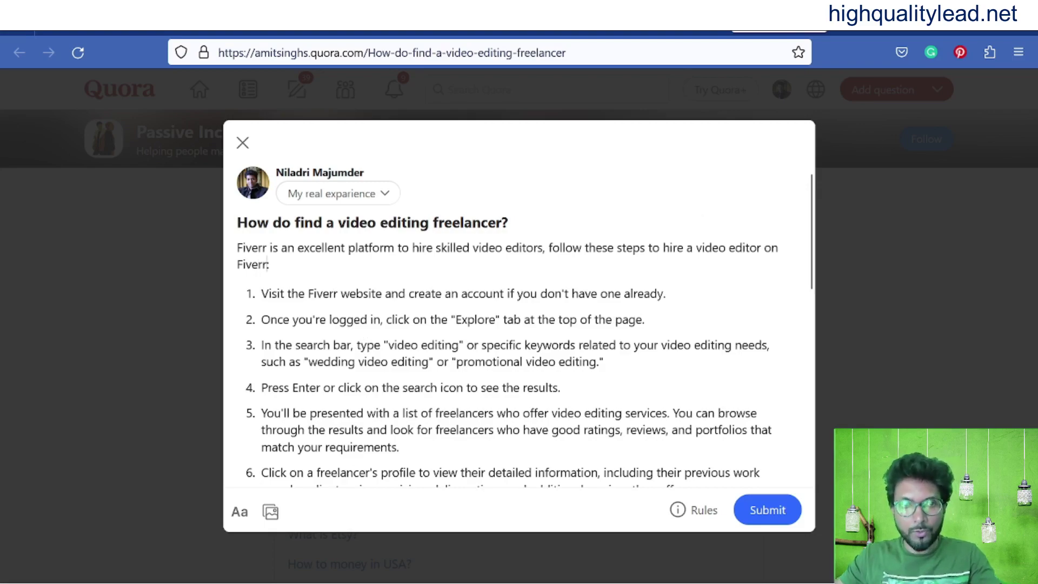
- Add the line ">> Click Here to find out the best video editors on Fiverr!" below the answer's closing paragraph
scroll(519, 324, "down", 10)
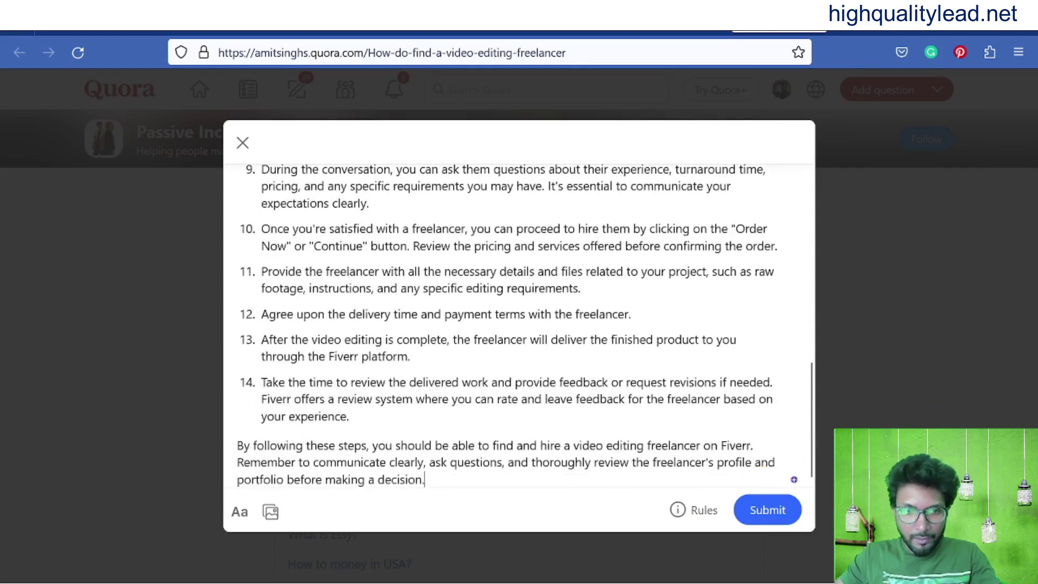
key("Return")
type(">> C")
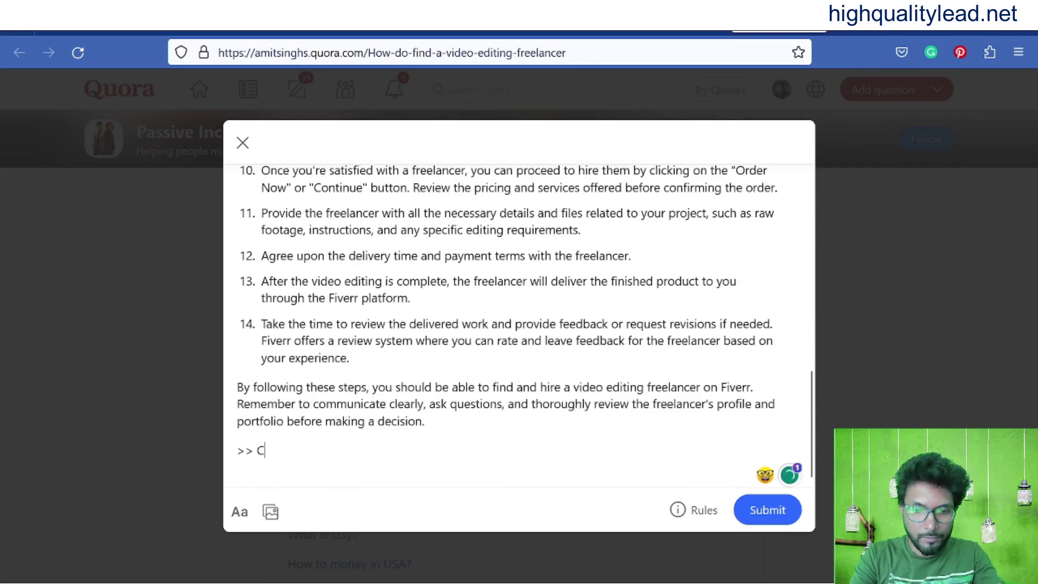
type("lick Here to find out")
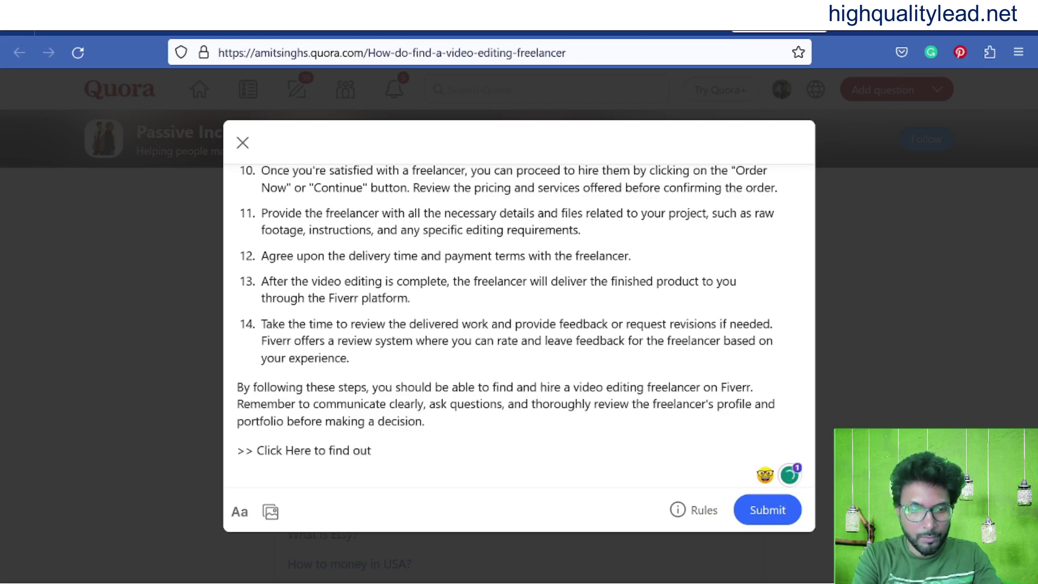
type("he ")
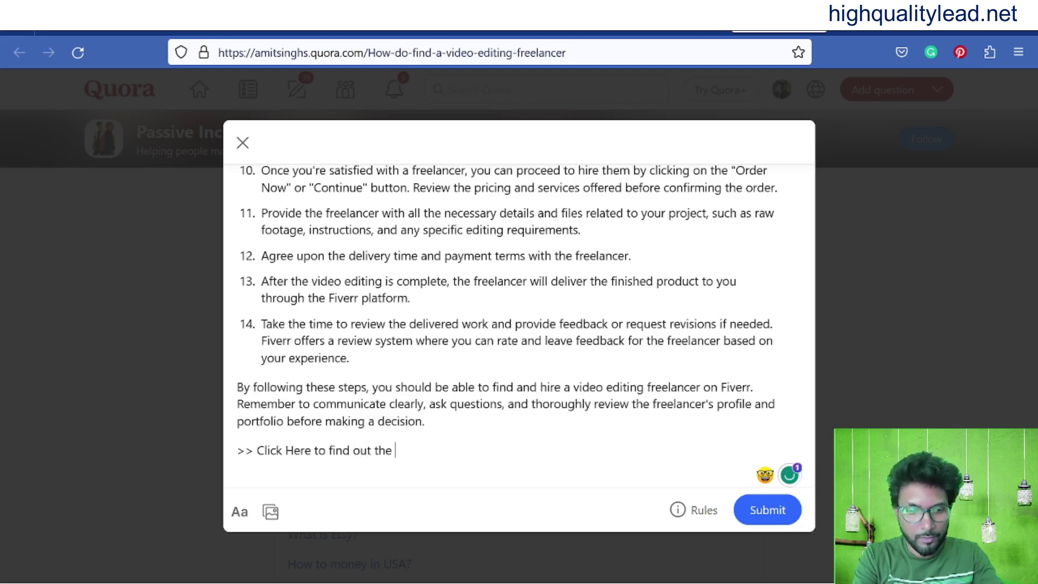
type("br")
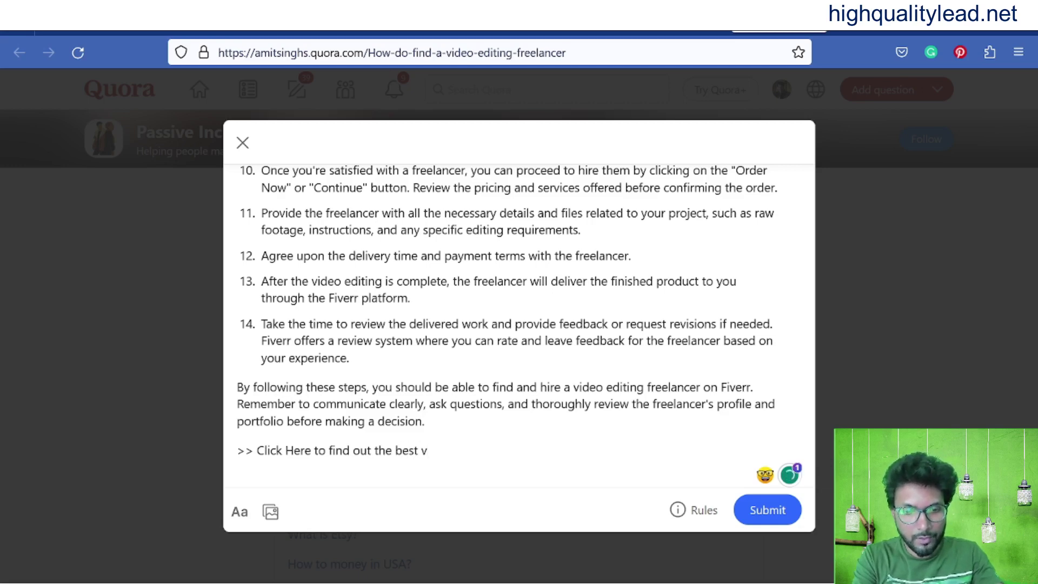
type("st video editirs")
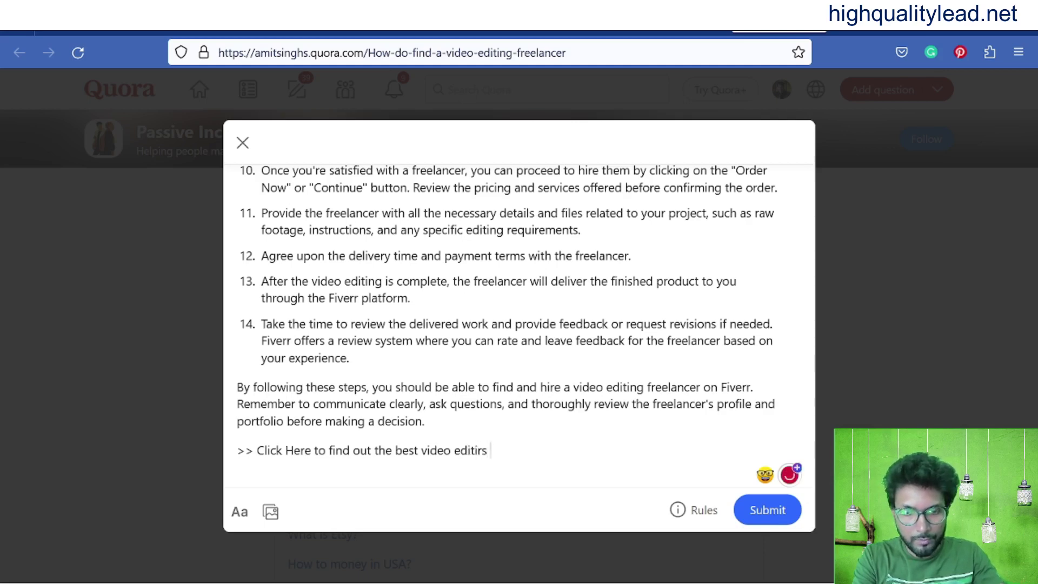
key("BackSpace")
key("BackSpace")
key("BackSpace")
key("BackSpace")
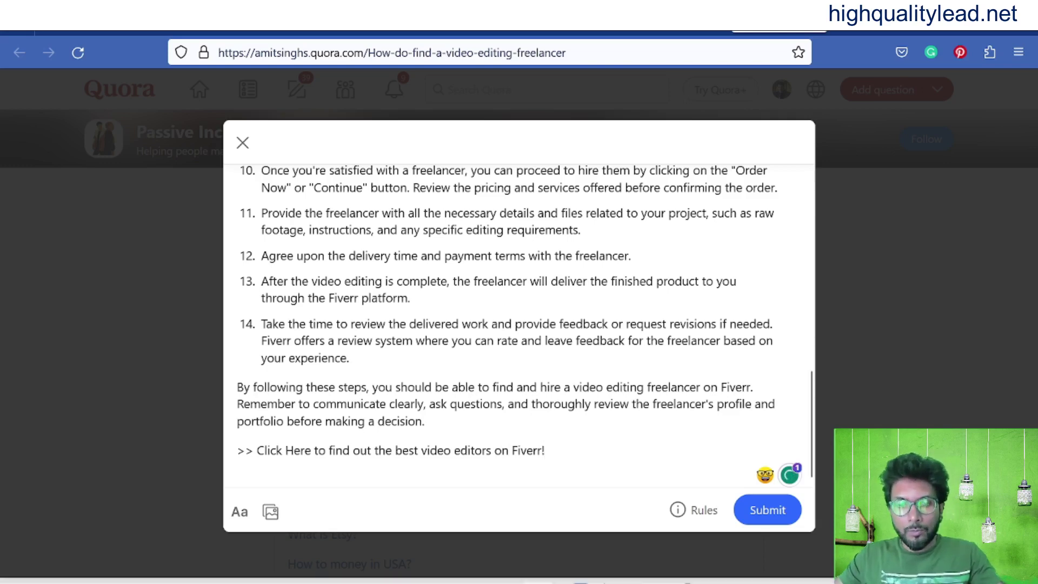
- Switch to Chrome and open the Fiverr homepage in a new tab by way of a Google search for Fiverr
mouse_move(715, 564)
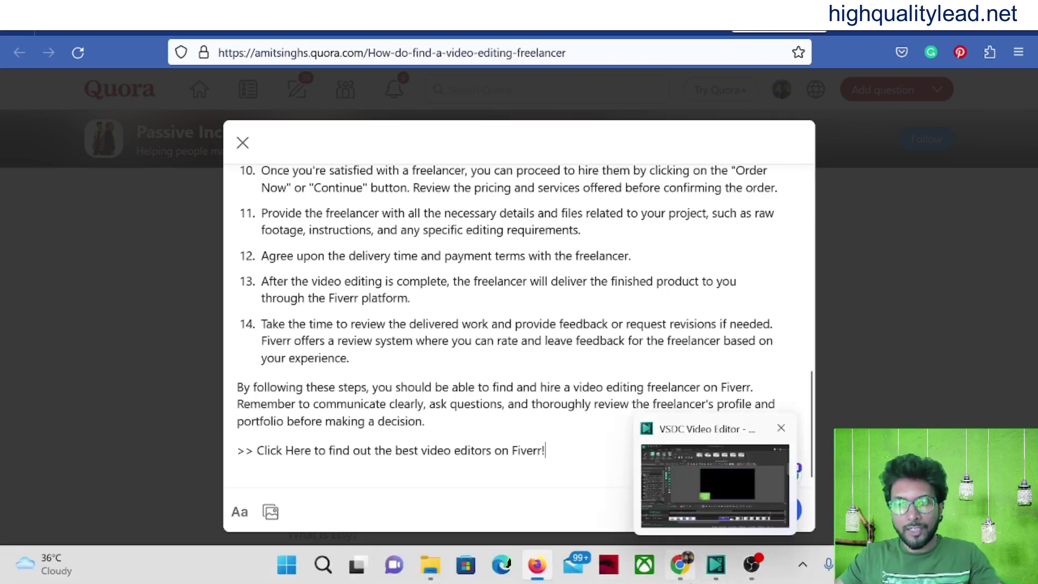
left_click(680, 564)
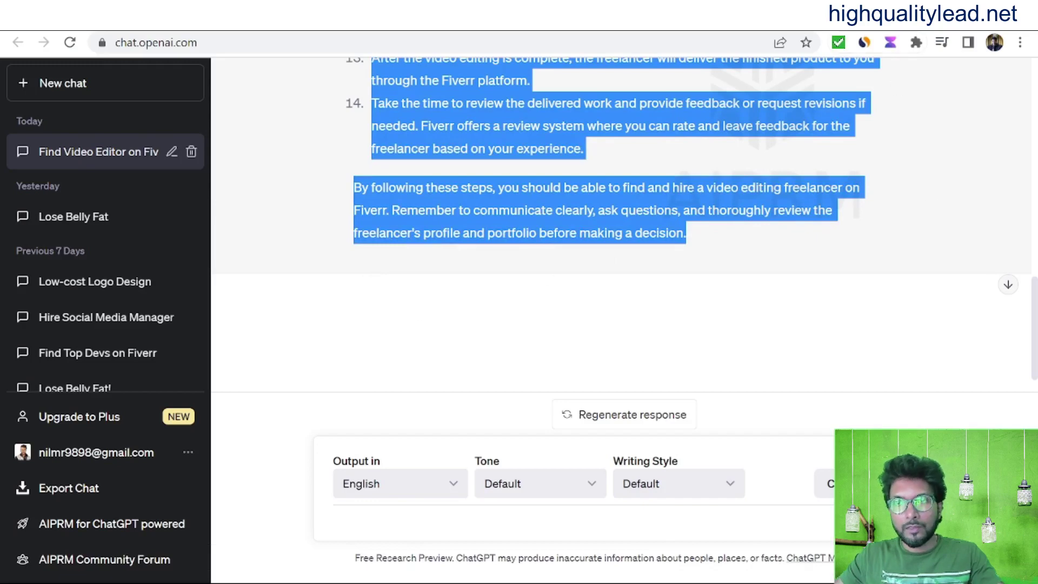
left_click(759, 19)
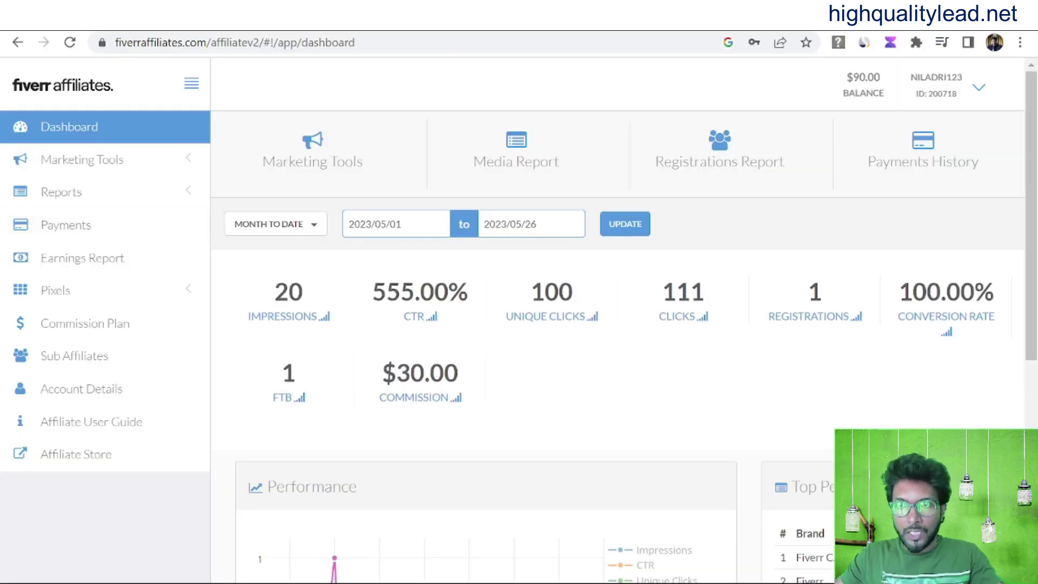
key("ctrl+t")
left_click(512, 314)
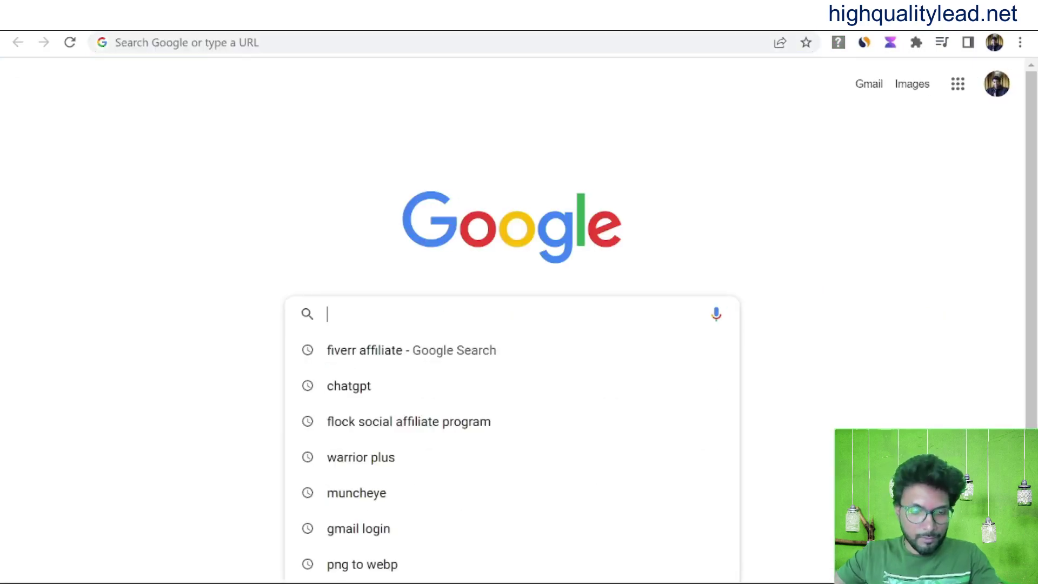
type("fiverr affiliate")
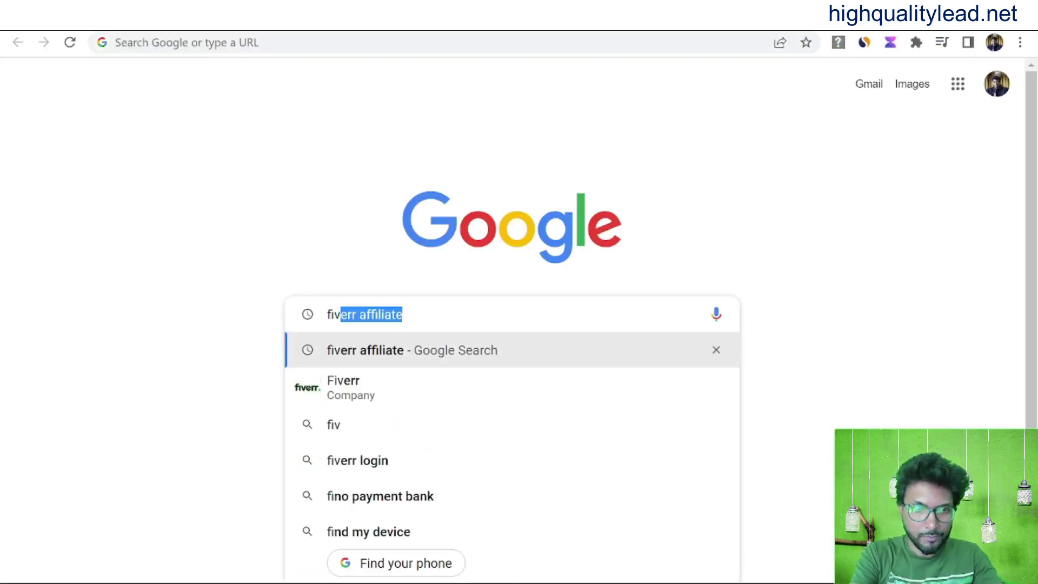
left_click(347, 387)
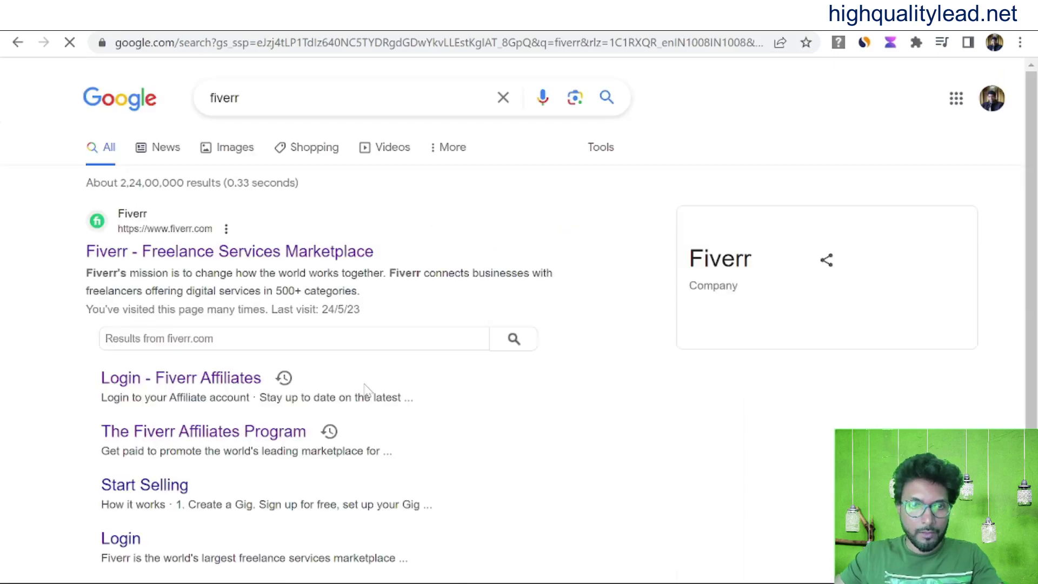
left_click(153, 256)
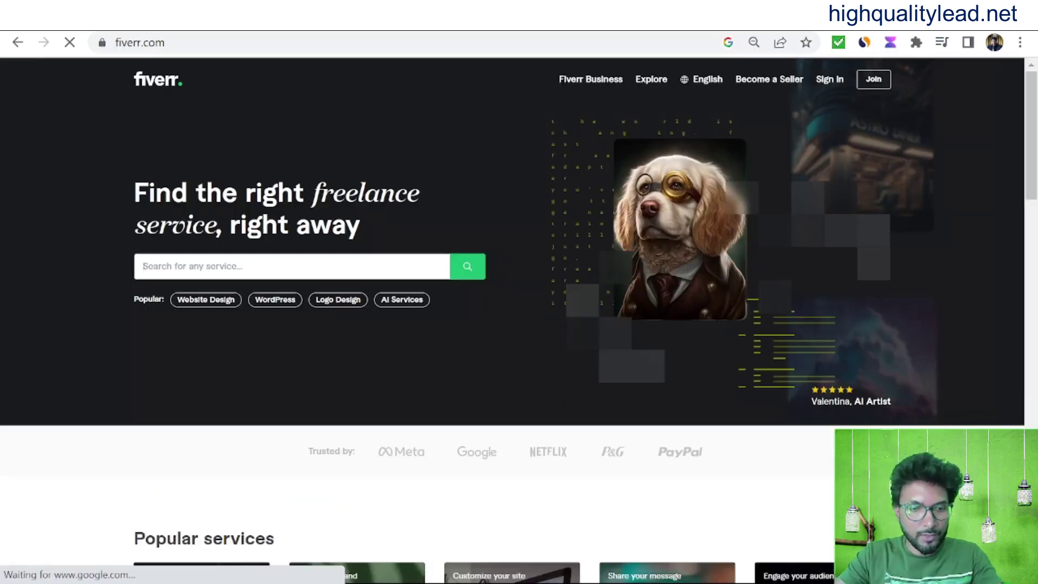
- Search Fiverr for "video editors" and copy the web address of the results page
type("vide")
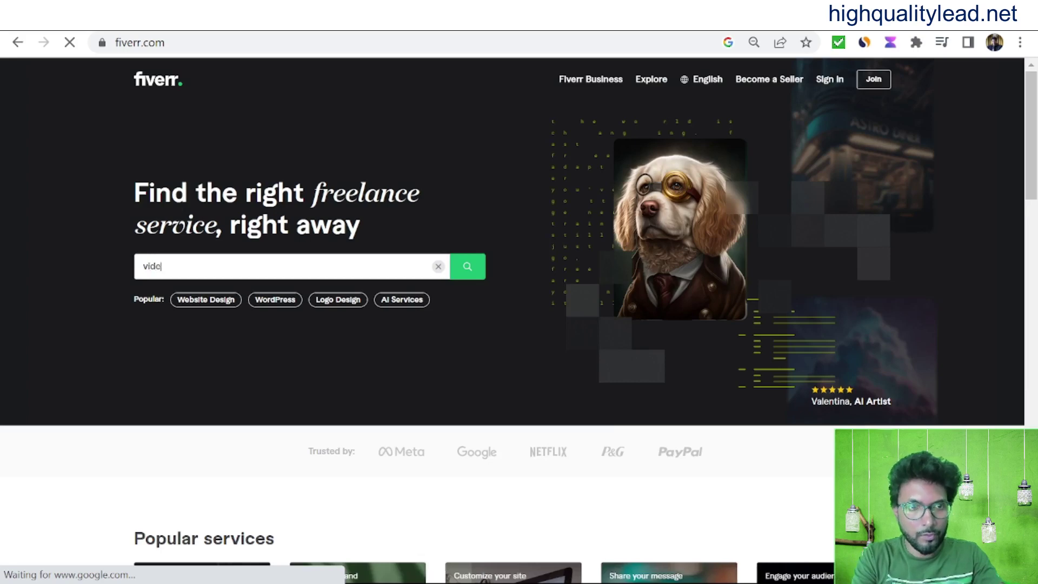
type("o ed")
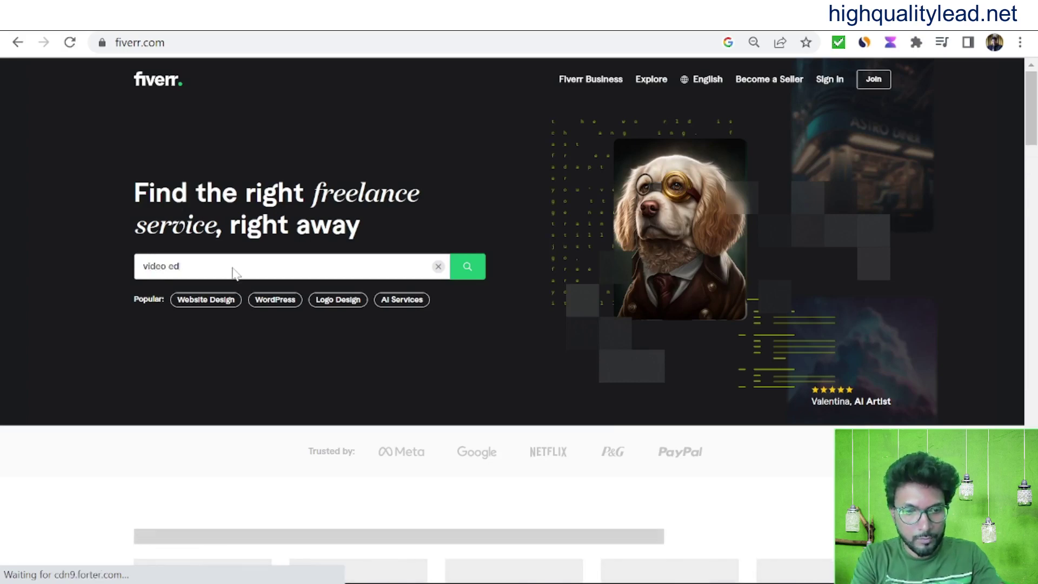
type("itors")
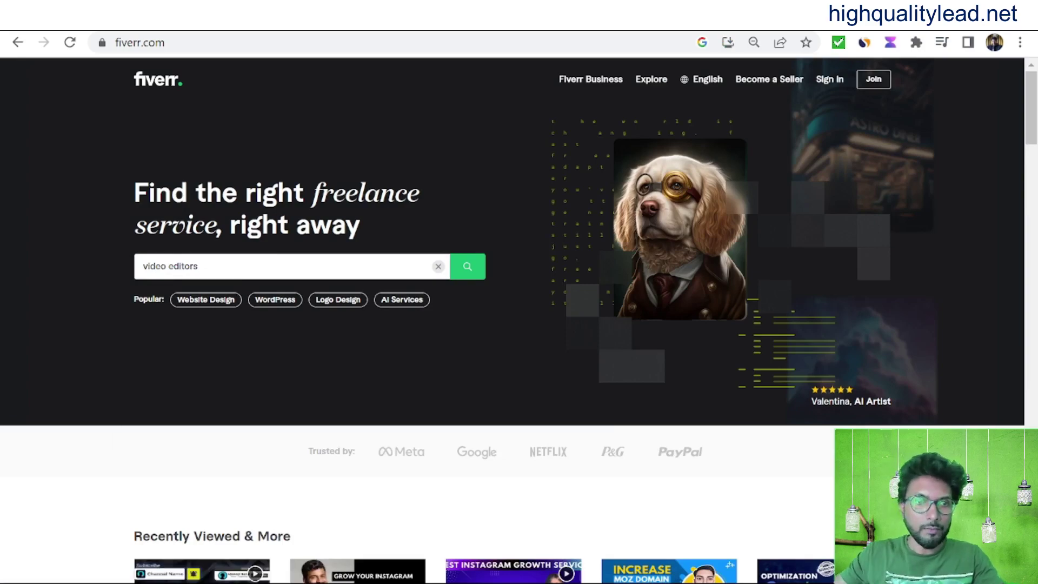
key("Return")
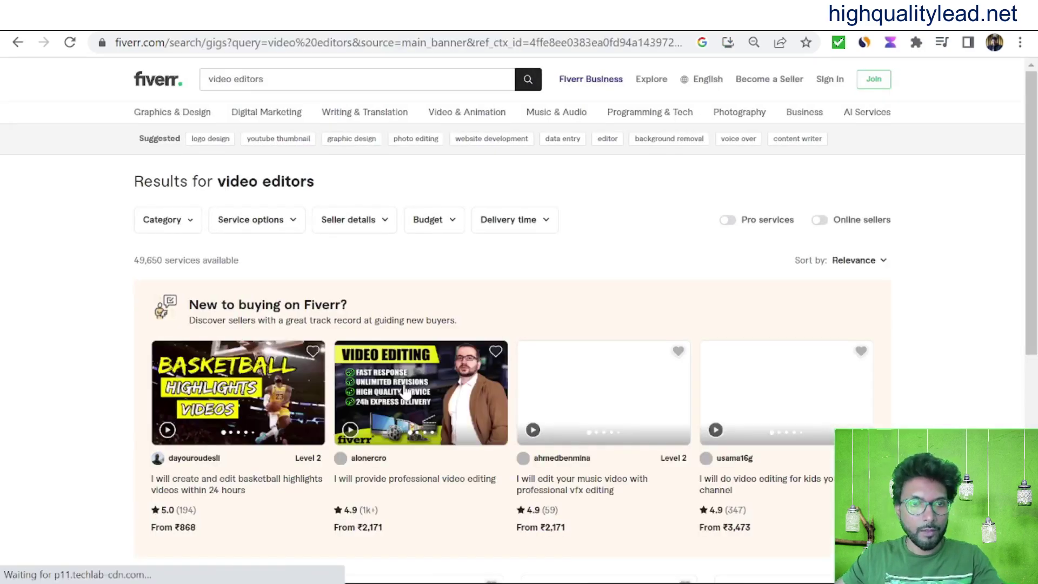
scroll(466, 180, "down", 2)
left_click(367, 46)
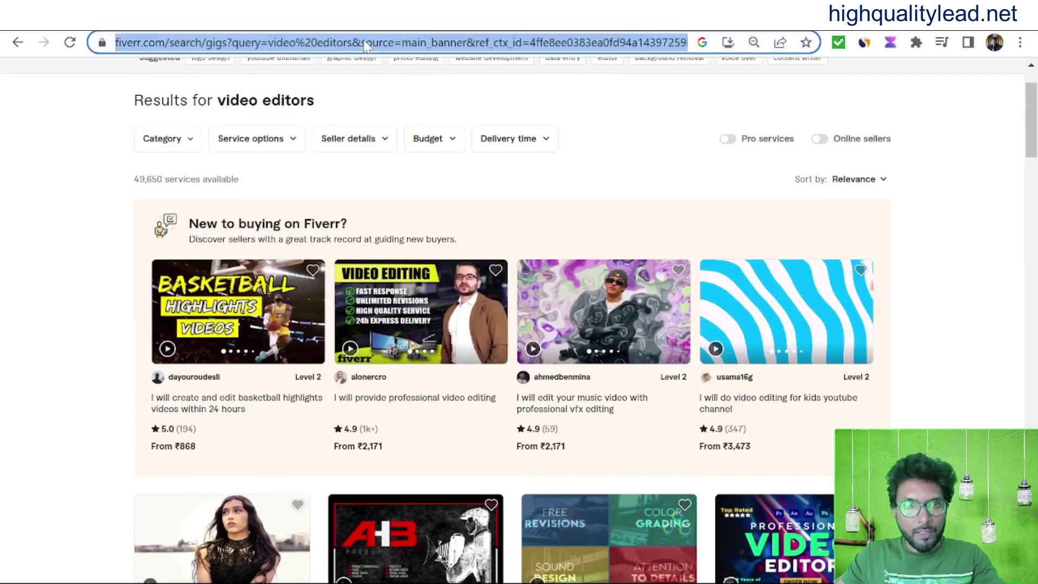
right_click(367, 46)
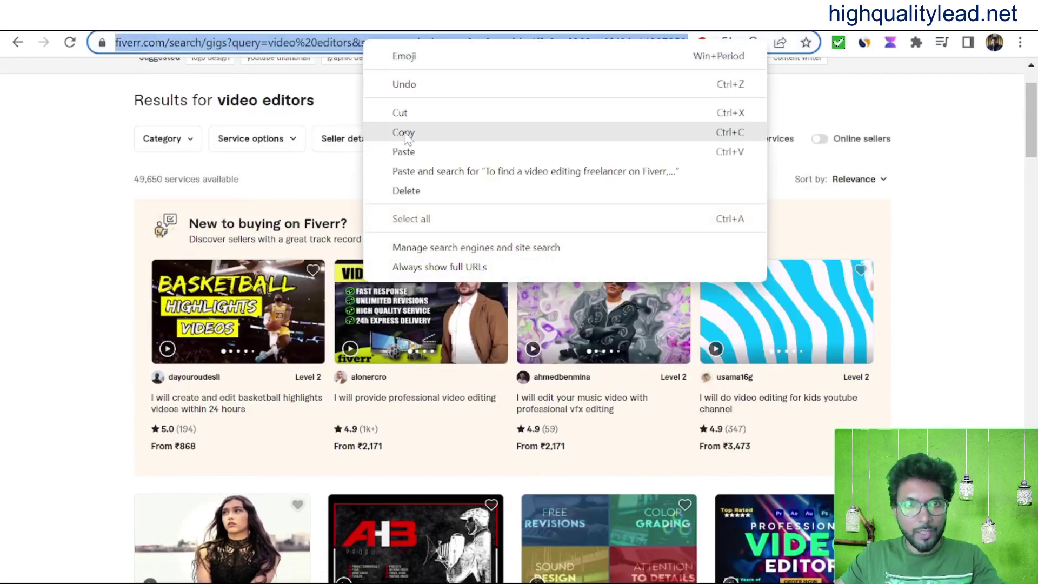
left_click(403, 133)
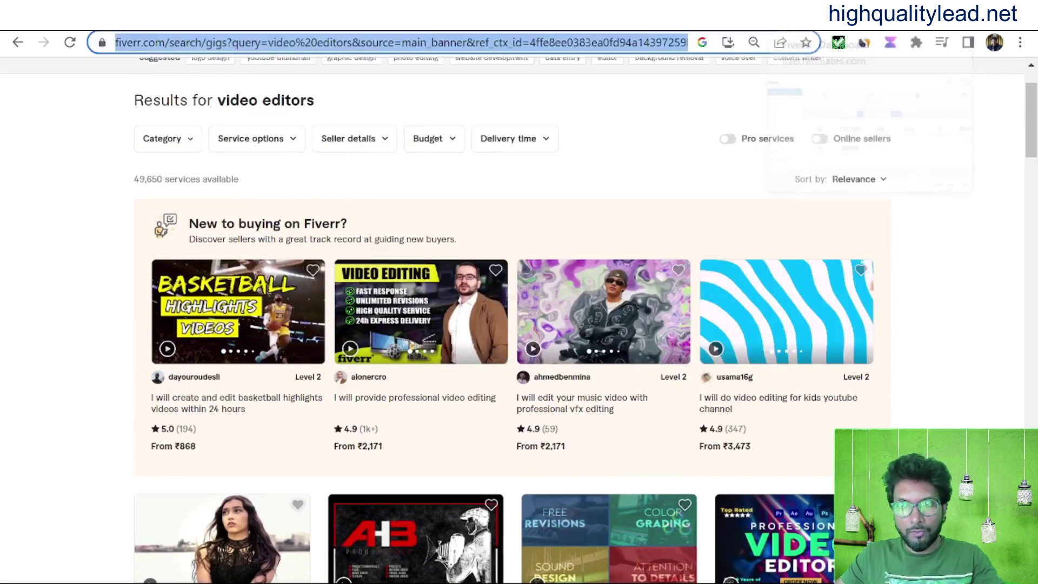
- In the Fiverr Affiliates dashboard's Default and Deep Links page, set the copied results address as the landing page URL
left_click(783, 25)
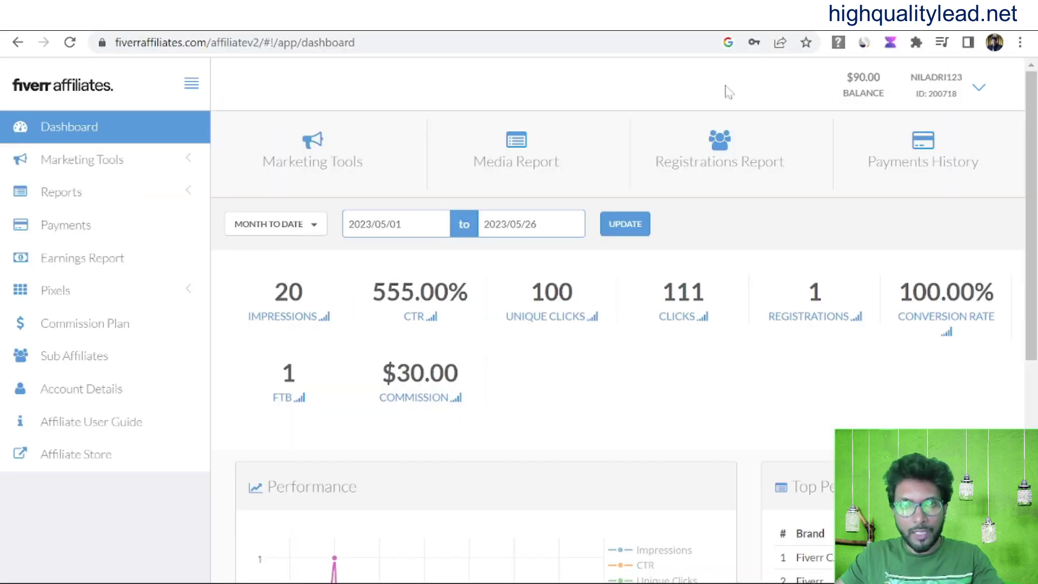
left_click(108, 165)
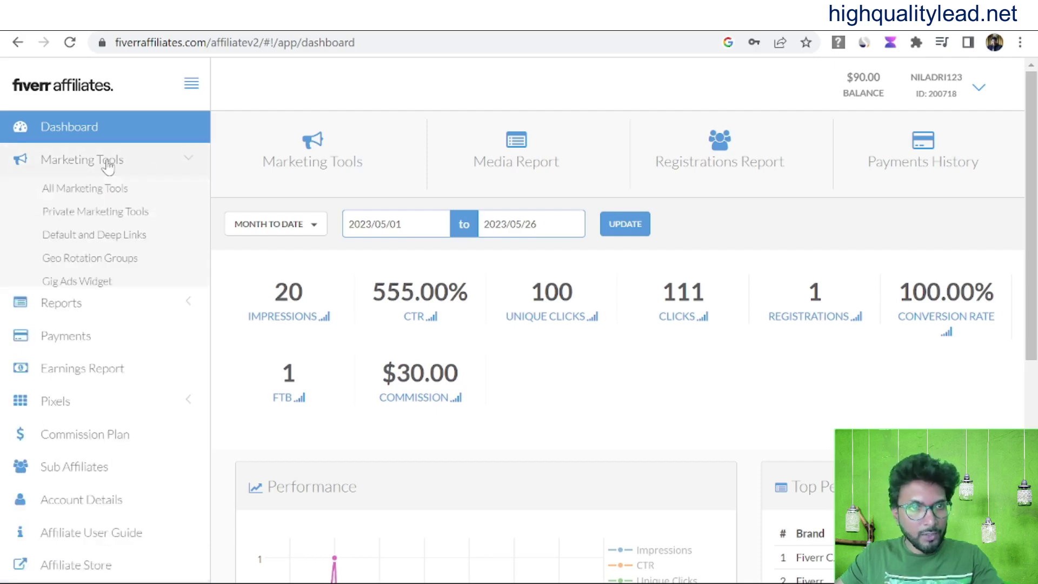
left_click(78, 241)
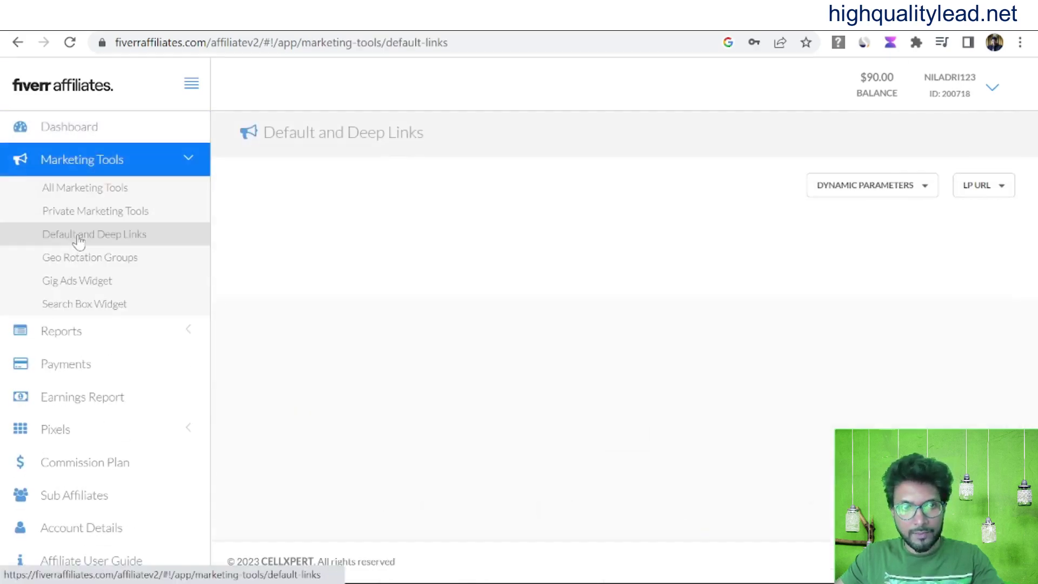
left_click(965, 188)
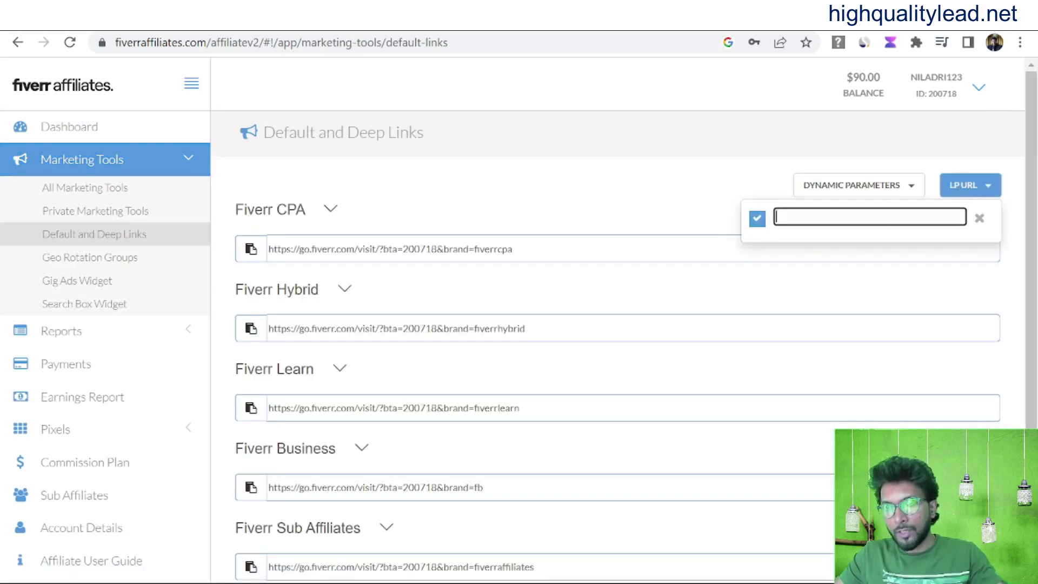
key("ctrl+v")
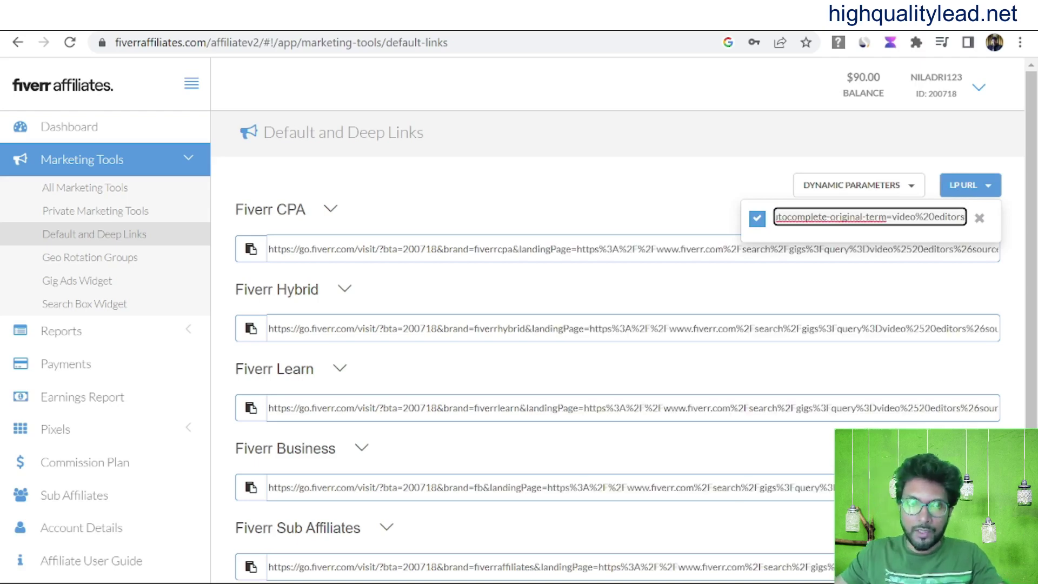
left_click(481, 209)
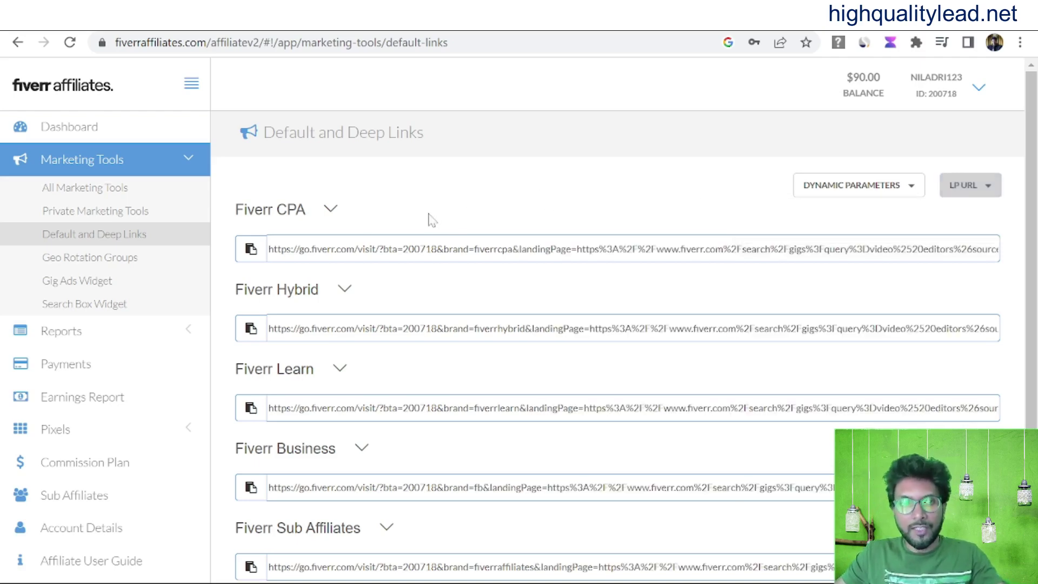
- Copy the generated Fiverr CPA link and test it in a new browser tab
left_click(252, 251)
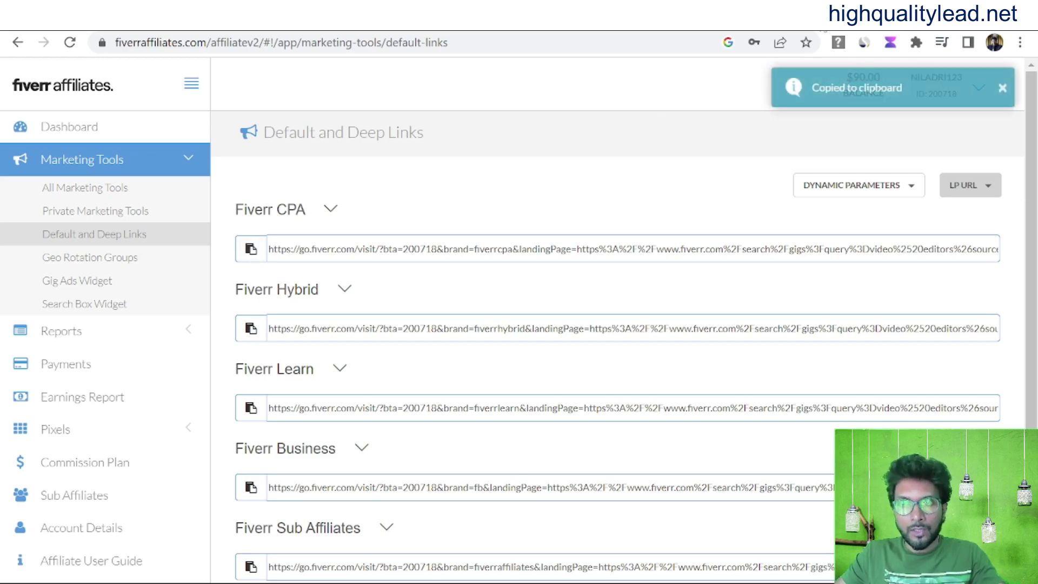
key("ctrl+t")
key("ctrl+v")
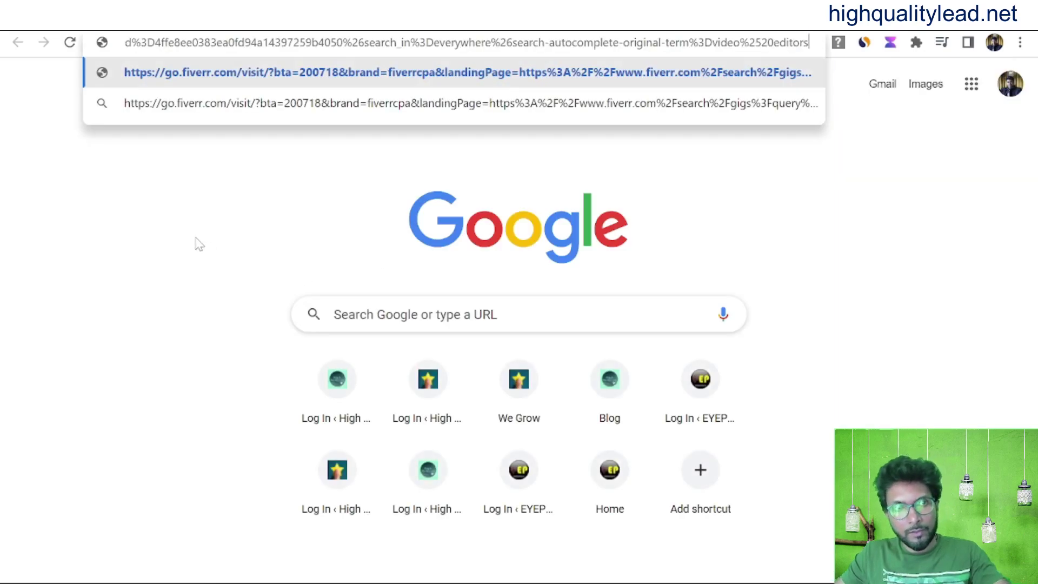
key("Return")
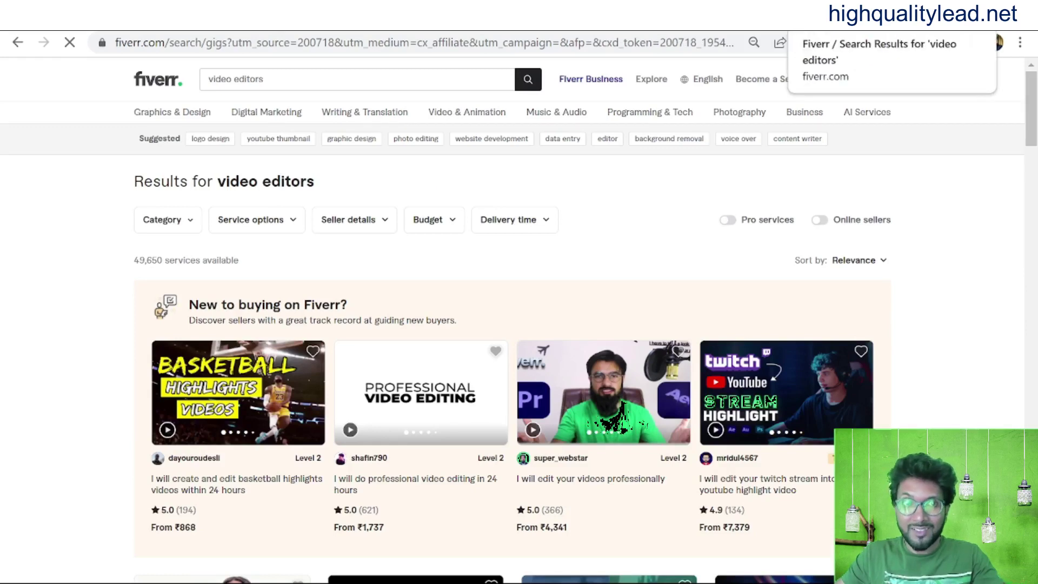
- Switch to the Quora answer in Firefox and make the line ">> Click Here to find out the best video editors on Fiverr!" bold
key("ctrl+Tab")
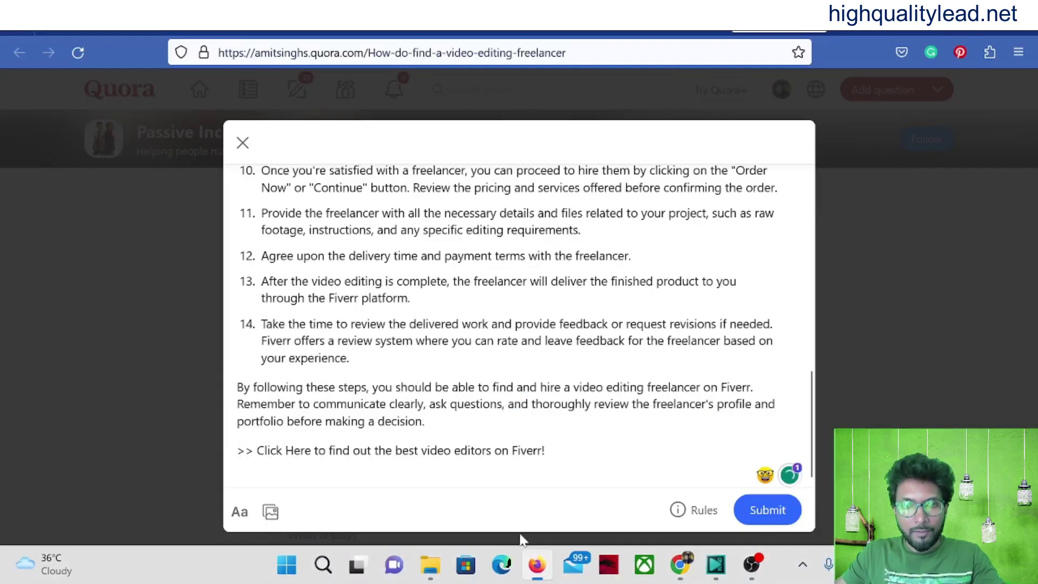
left_click(537, 575)
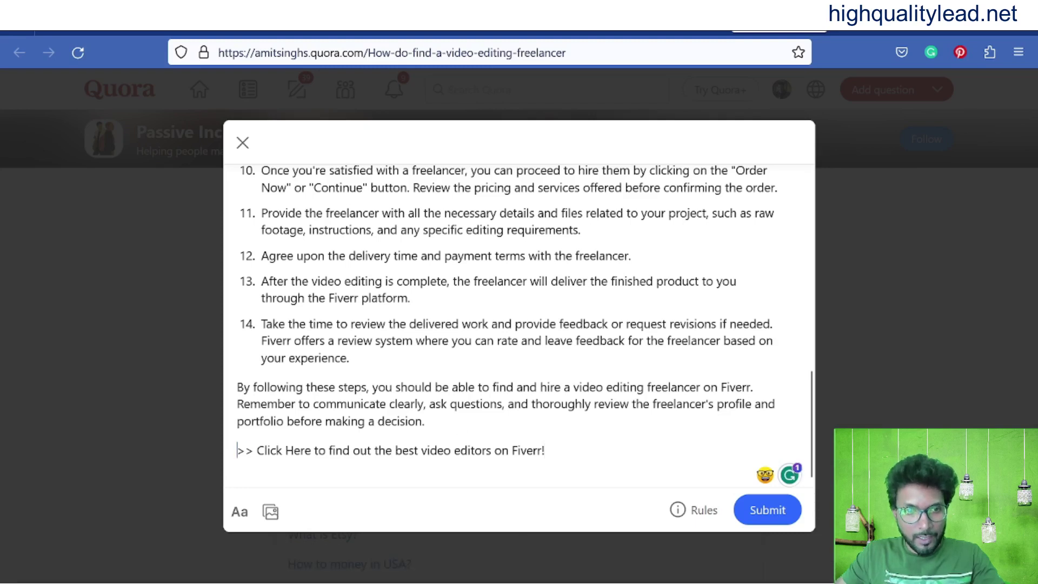
left_click_drag(236, 451, 545, 450)
left_click(239, 512)
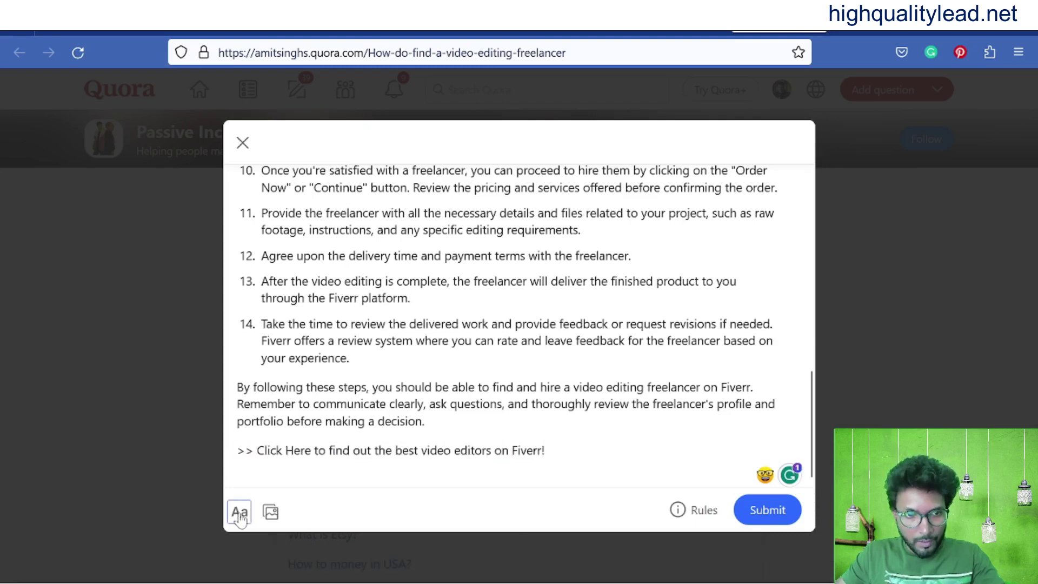
left_click_drag(238, 453, 545, 451)
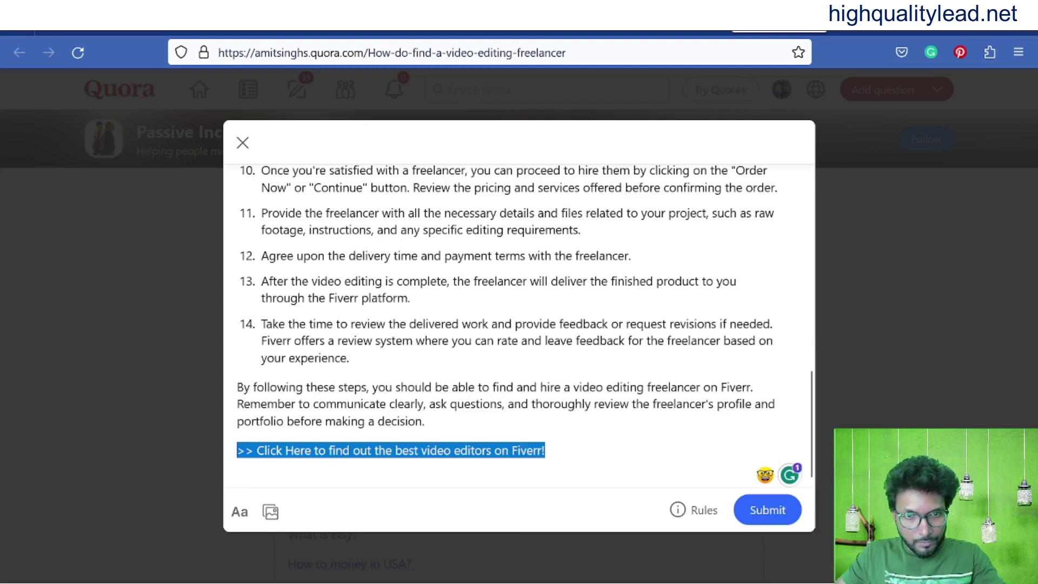
left_click(241, 512)
left_click(270, 515)
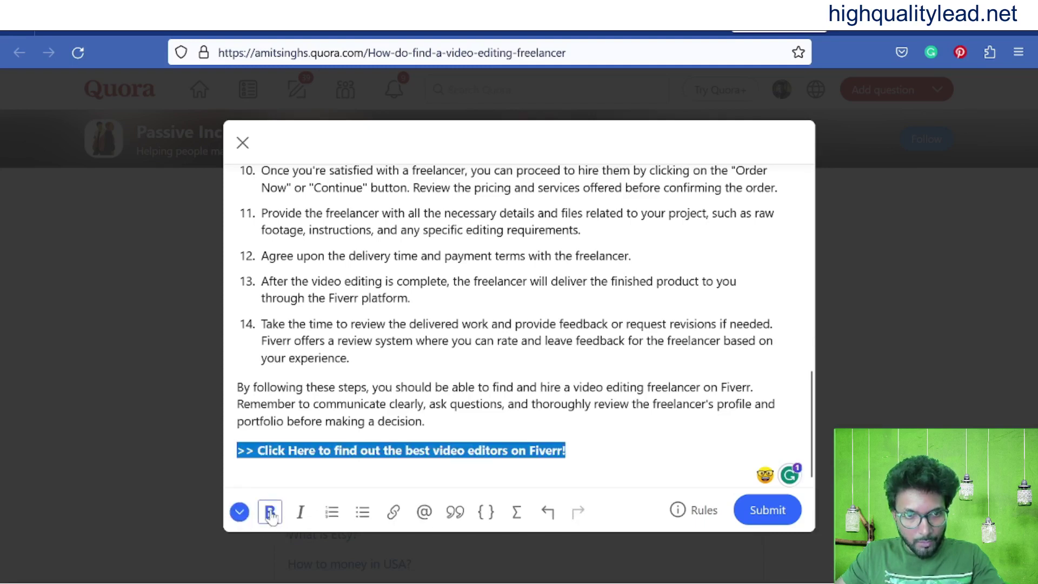
- Link the bold call-to-action line to the copied Fiverr CPA affiliate URL
left_click(393, 514)
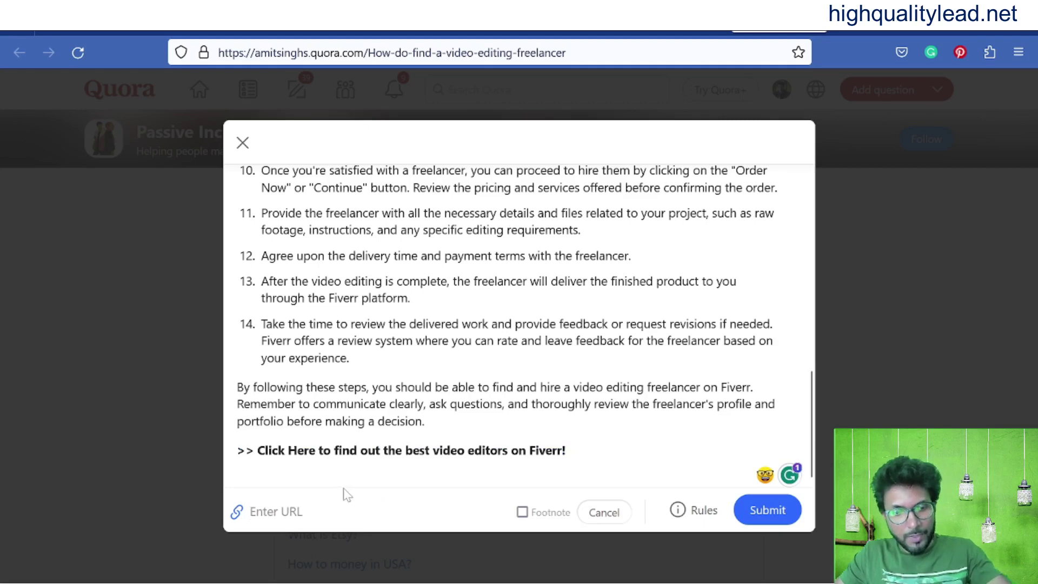
key("ctrl+v")
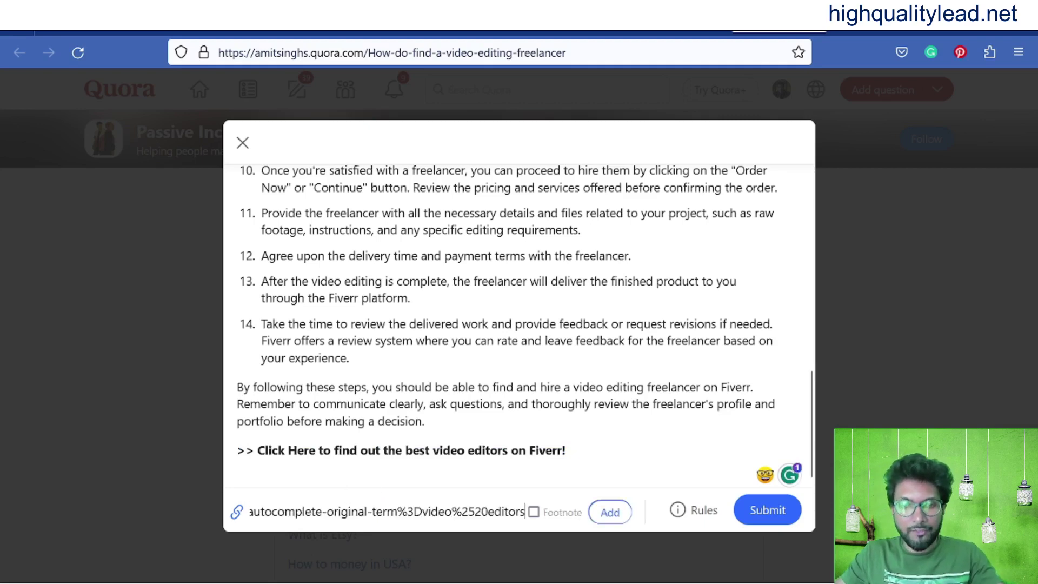
left_click(610, 512)
left_click(540, 323)
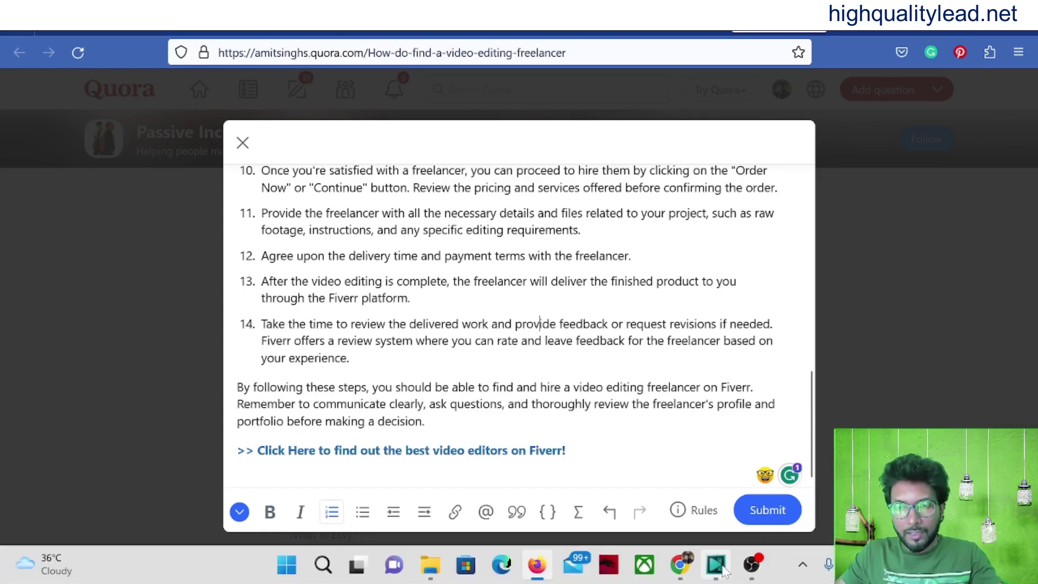
- Switch to Chrome and frame the gig cards on the Fiverr "video editors" results page for a screenshot
mouse_move(715, 565)
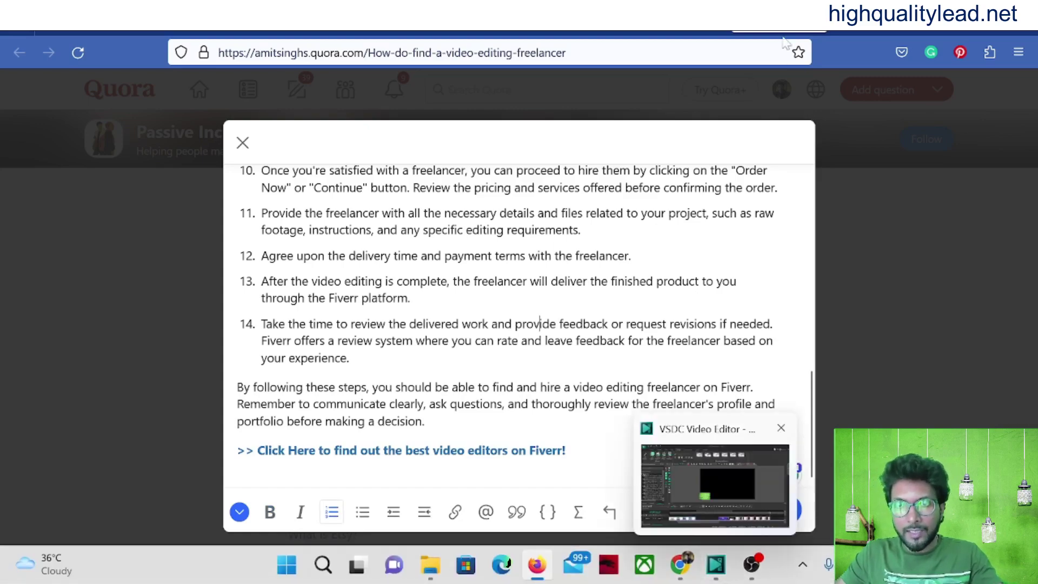
left_click(681, 565)
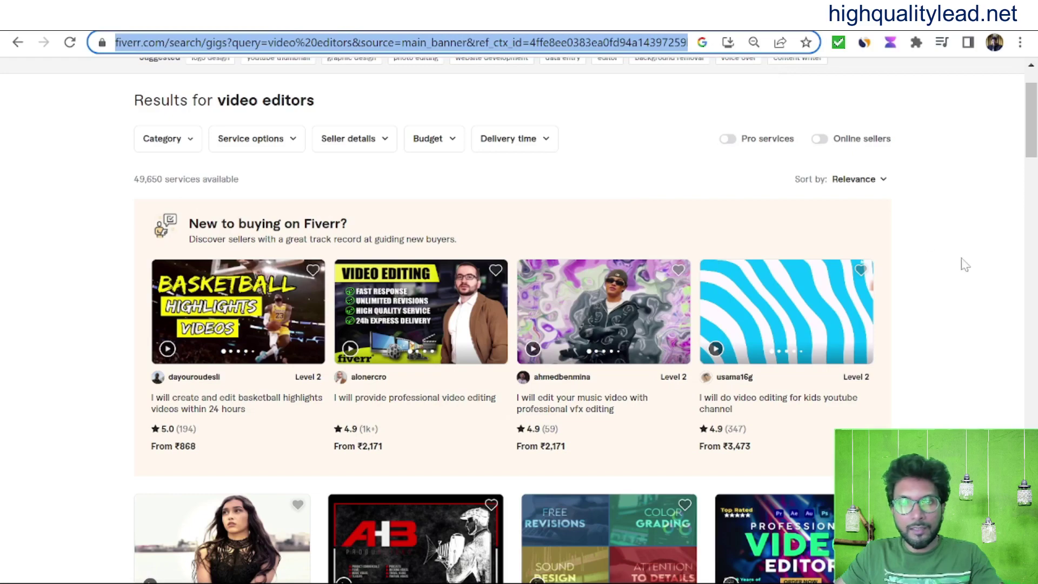
left_click_drag(1032, 138, 1034, 147)
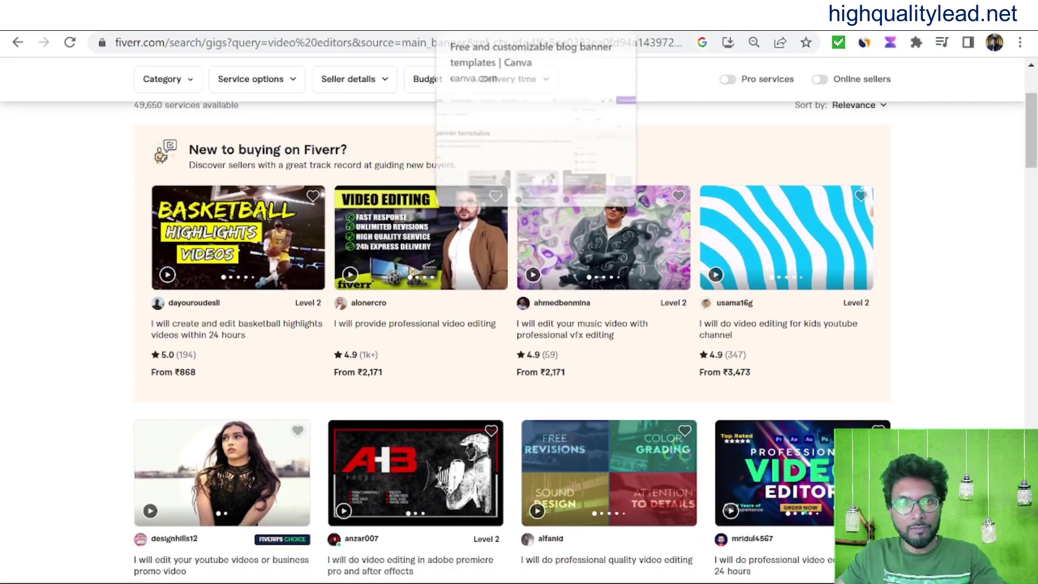
- Create a blank 800 × 400 px blog banner in Canva and paste the Fiverr results screenshot into it
left_click(486, 16)
left_click(719, 318)
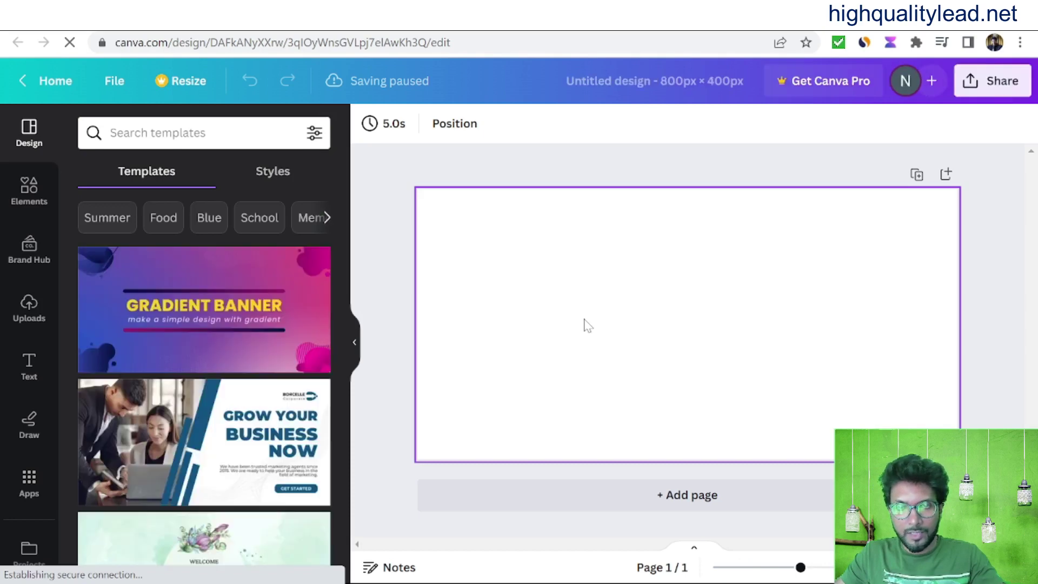
key("ctrl+v")
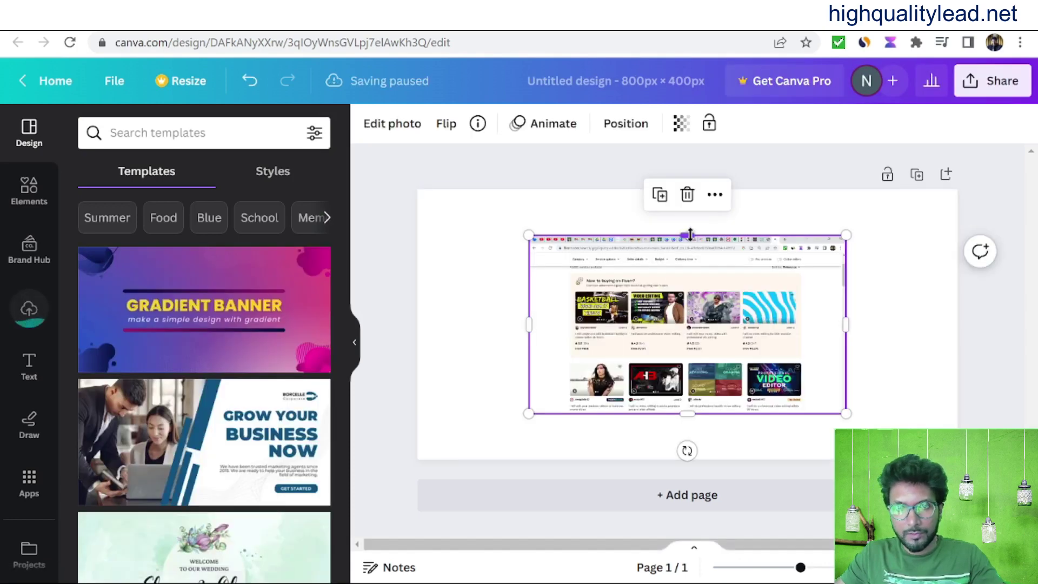
- Crop the pasted screenshot to the gig listings and enlarge it to cover the whole banner
left_click_drag(688, 233, 688, 272)
left_click_drag(847, 342, 816, 341)
left_click_drag(527, 343, 554, 347)
left_click_drag(556, 273, 417, 196)
left_click_drag(816, 414, 957, 490)
left_click_drag(688, 196, 687, 163)
left_click(400, 267)
- Download the banner design as a PNG file
left_click(992, 81)
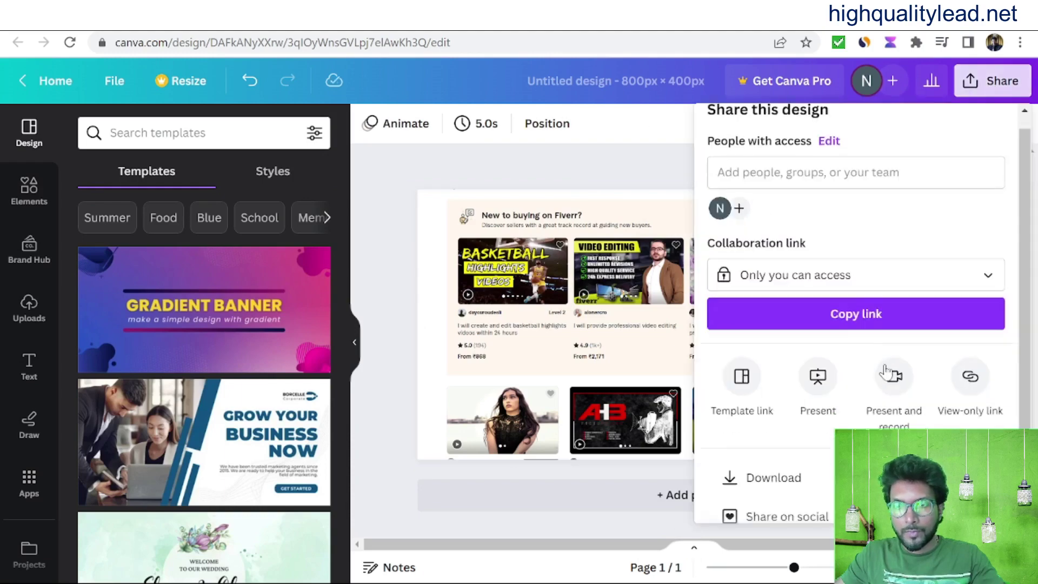
scroll(807, 392, "down", 2)
left_click(806, 390)
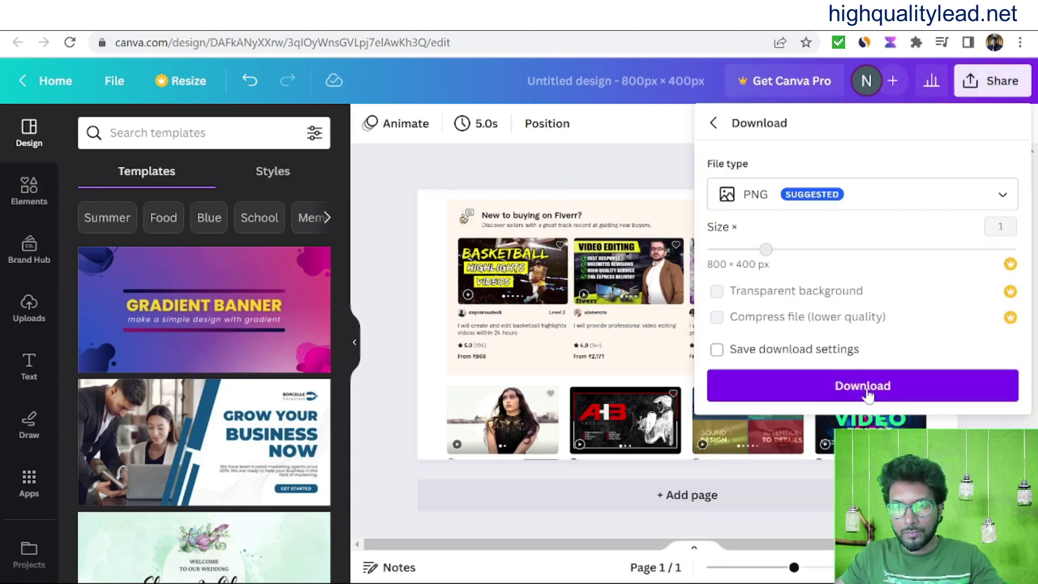
left_click(862, 385)
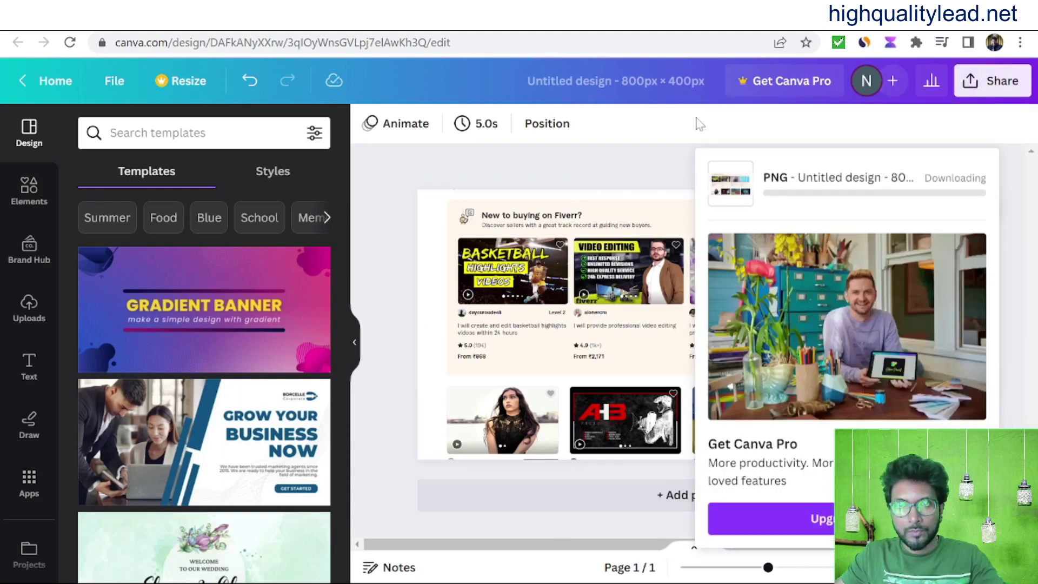
- Switch to the Quora answer in Firefox and add an empty line between the introductory sentence and the numbered list
mouse_move(562, 580)
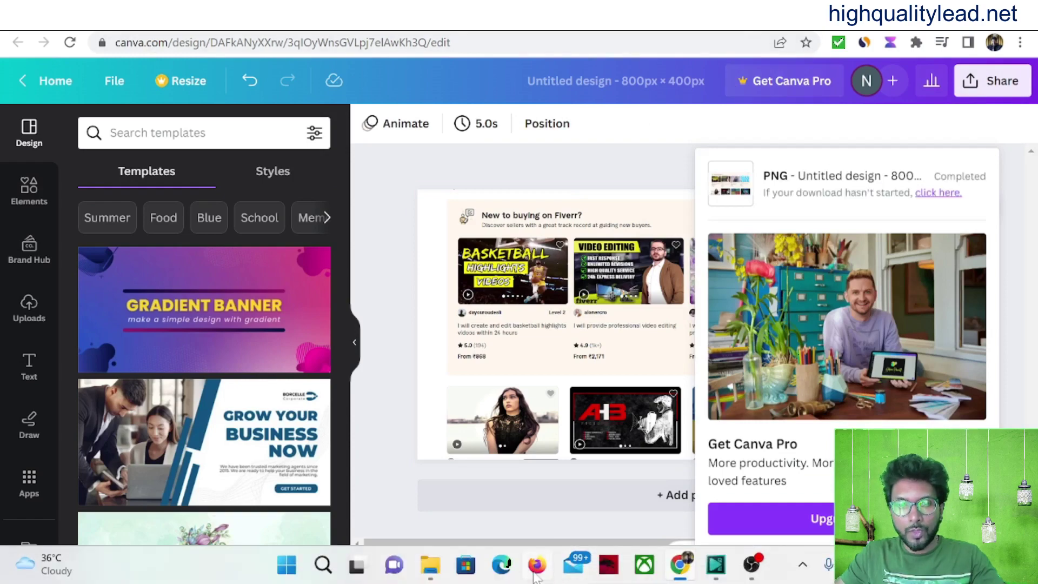
left_click(537, 568)
scroll(519, 325, "up", 5)
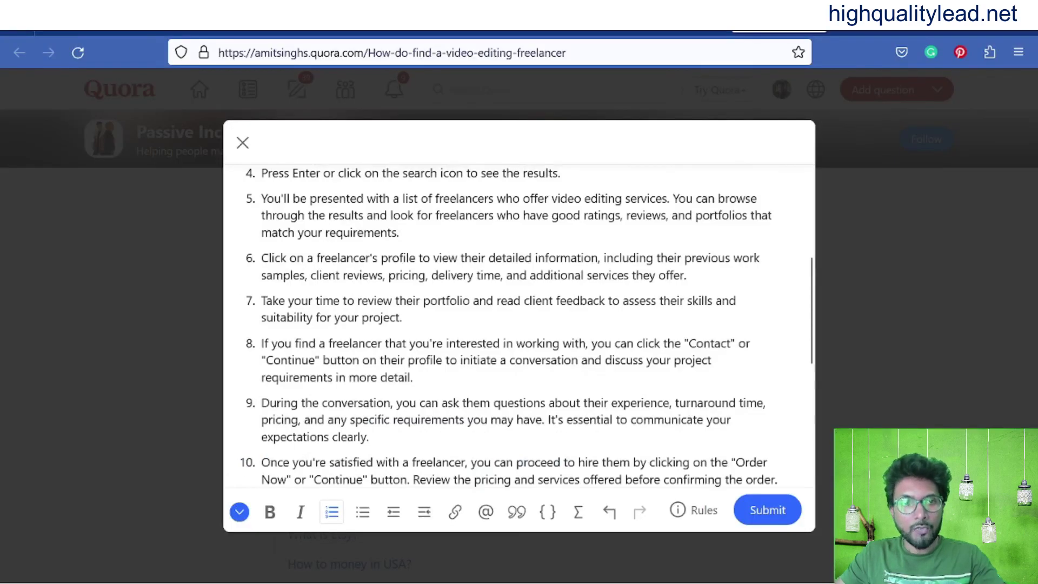
scroll(519, 325, "up", 4)
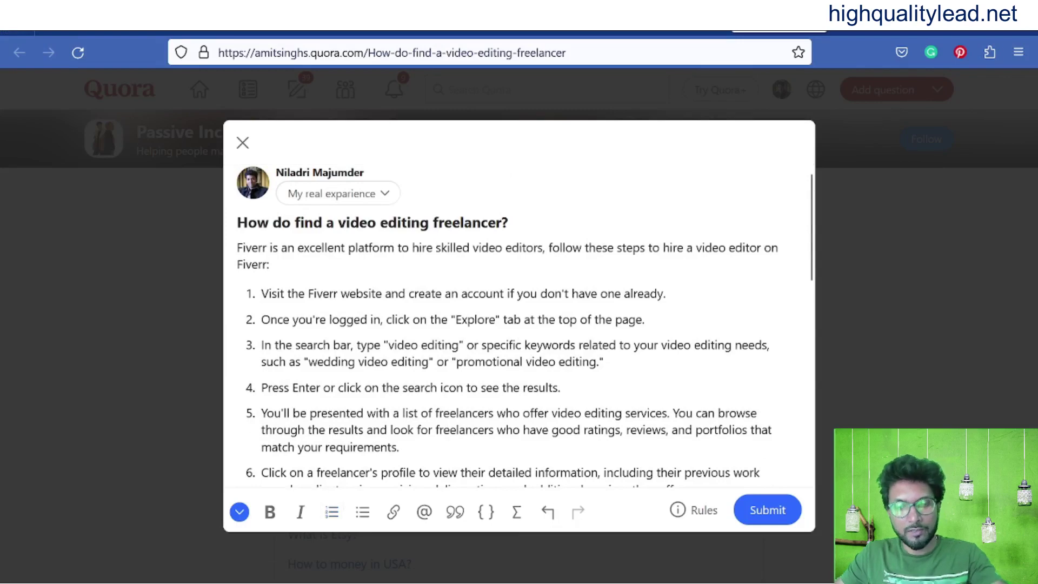
key("Return")
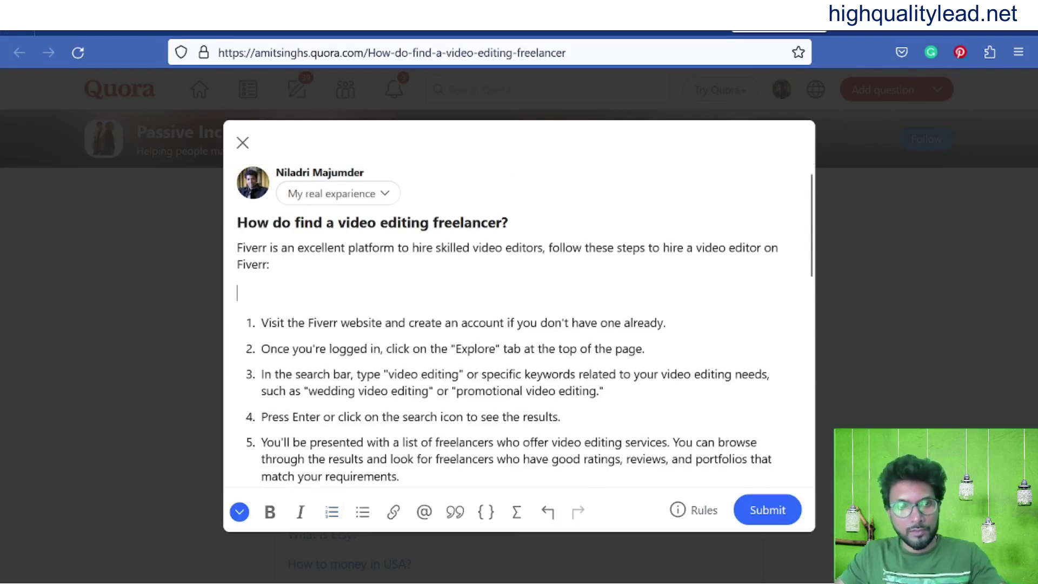
- Insert the image "Untitled design (75)" from the Downloads folder below the introduction, and close the answer editor with the answer left as a draft
left_click(239, 511)
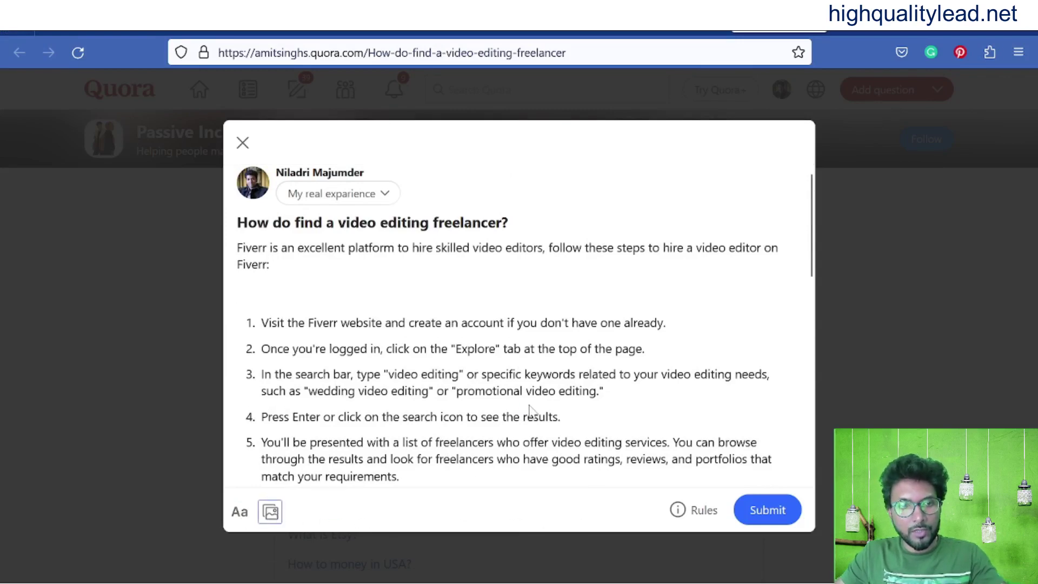
left_click(270, 512)
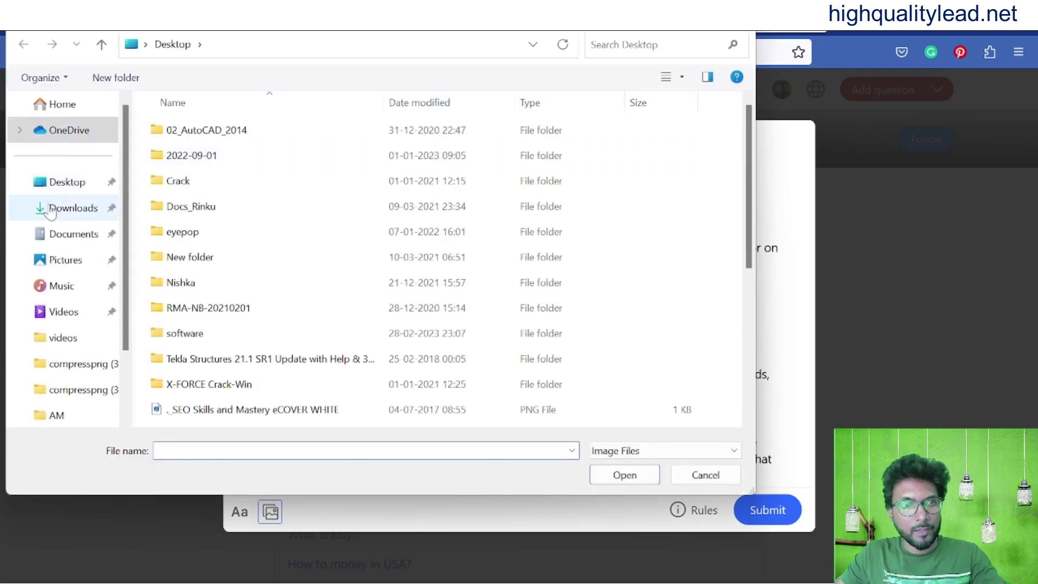
left_click(52, 206)
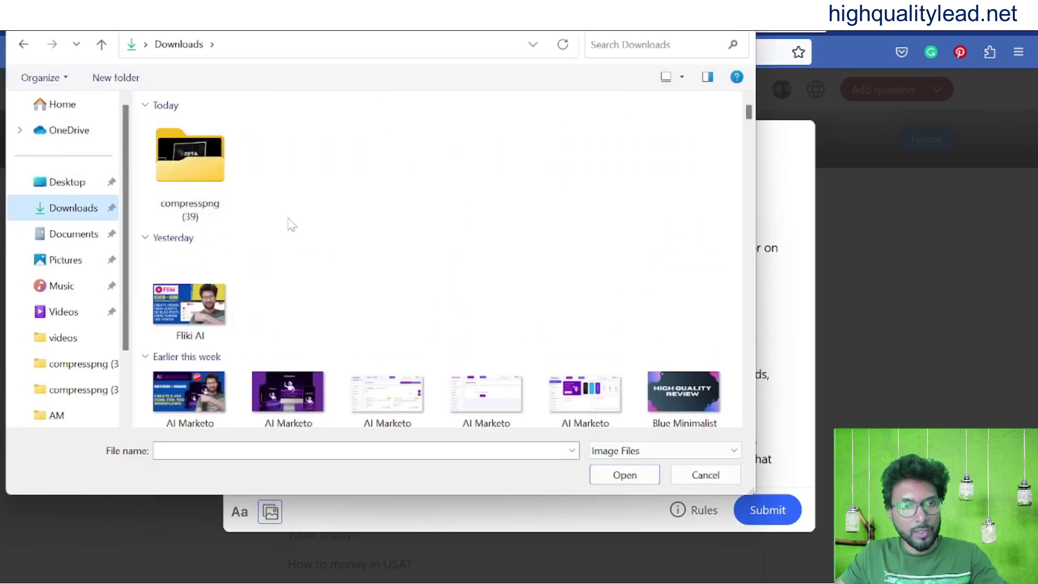
left_click(170, 181)
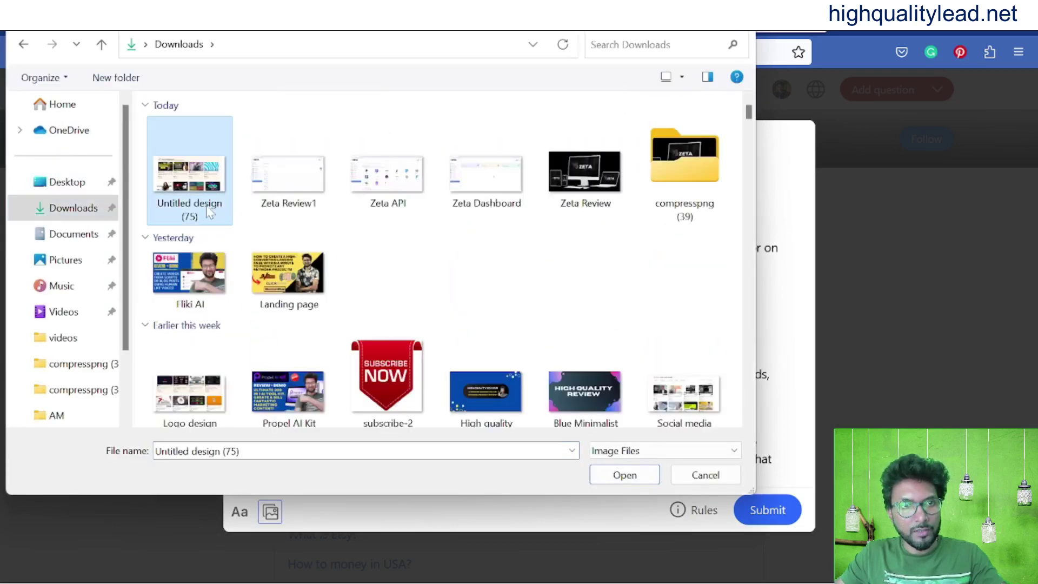
left_click(625, 475)
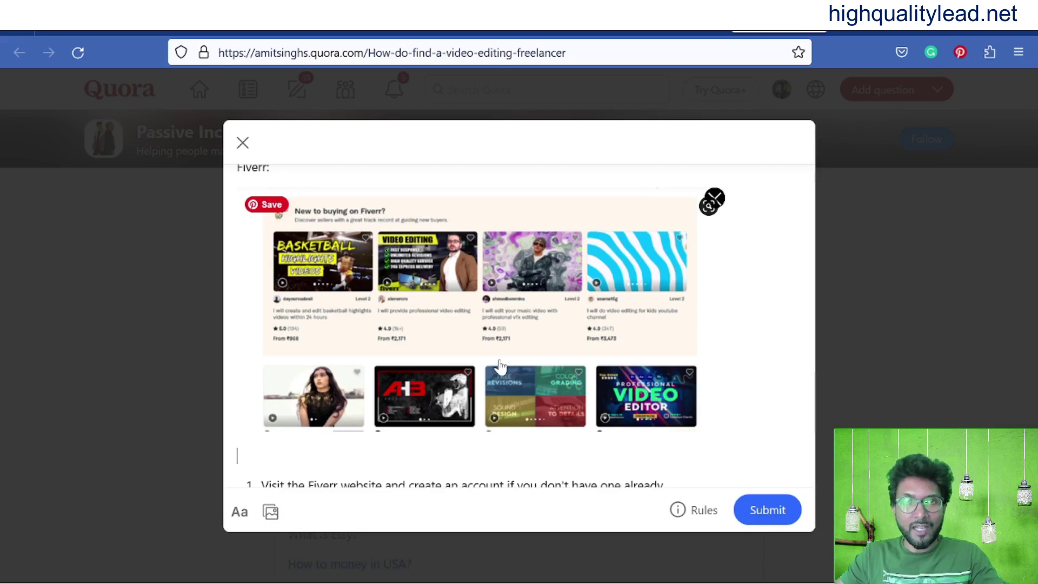
scroll(500, 367, "down", 15)
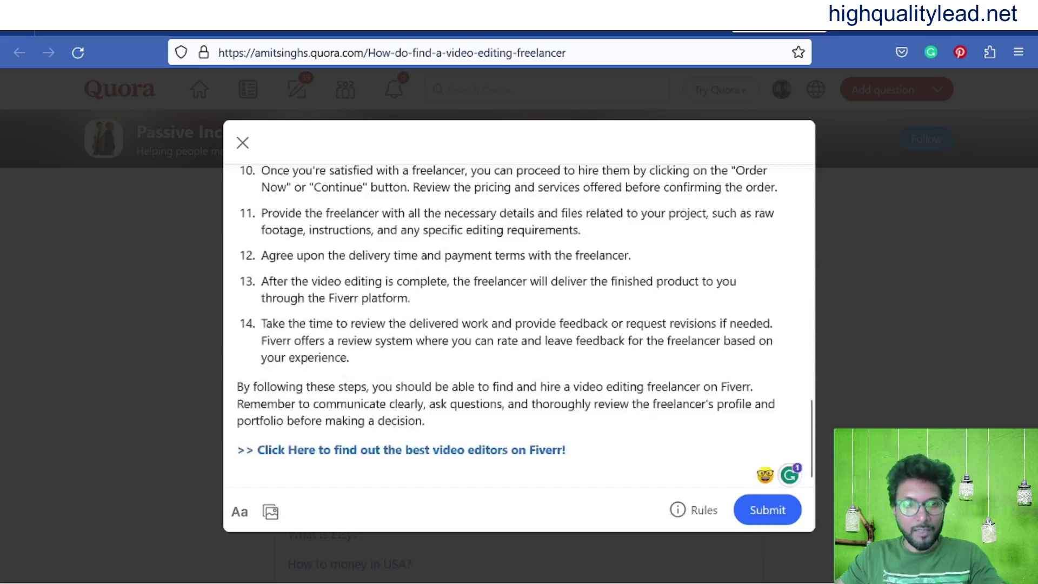
left_click(766, 510)
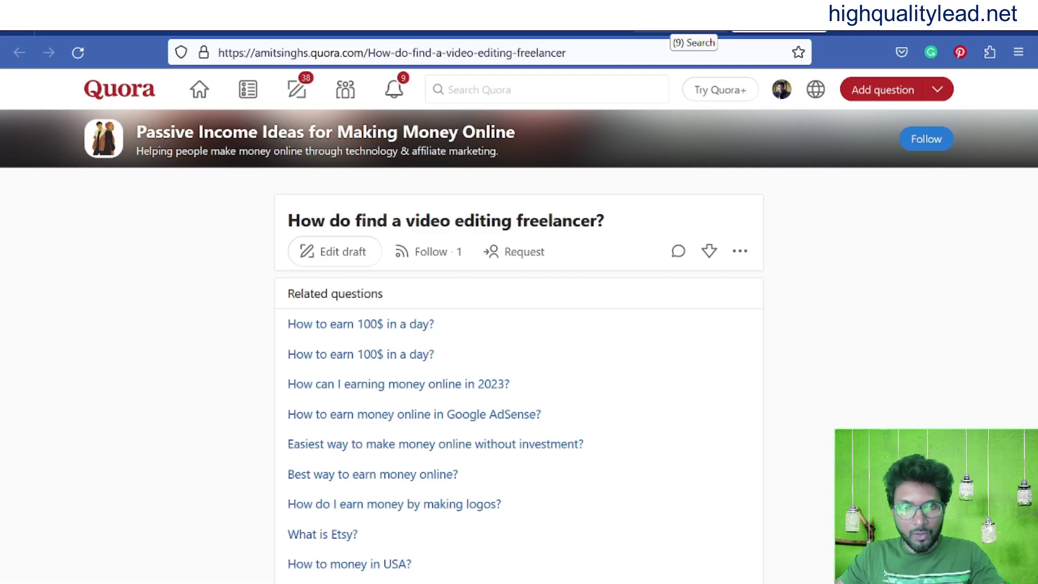
- Return to the Quora results for "Video editing freelancer" and open the question "What are the top 5 video editing freelancers on Fiverr?"
left_click(682, 21)
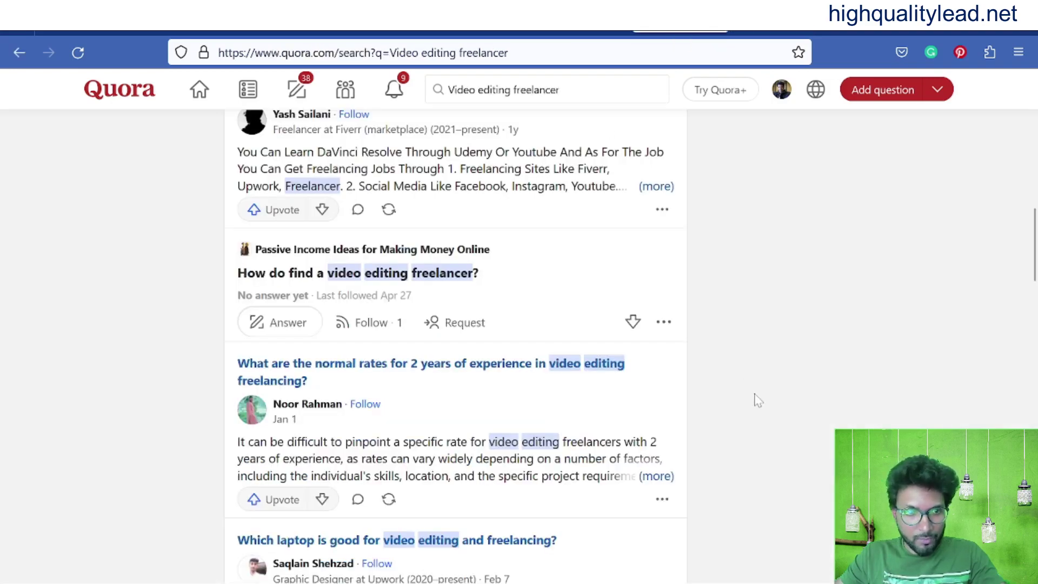
scroll(757, 401, "down", 1)
scroll(541, 335, "up", 15)
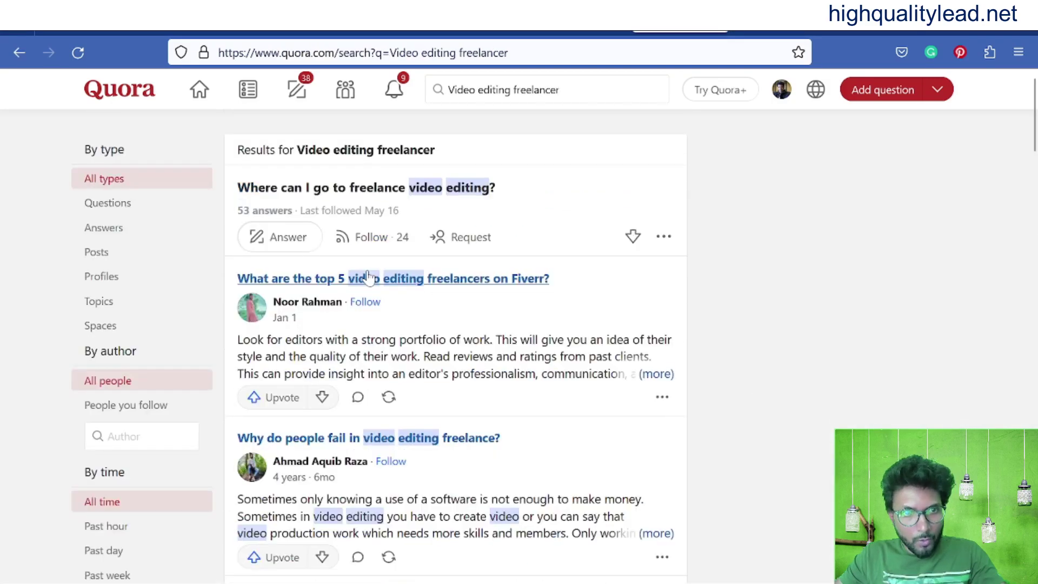
left_click(441, 288)
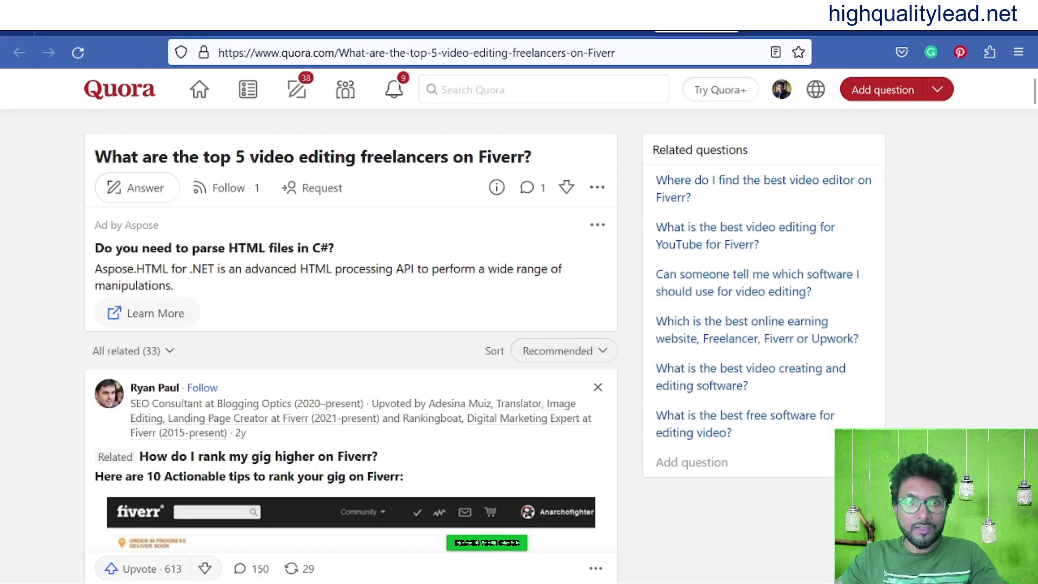
- Start an answer to the question about the top 5 video editing freelancers on Fiverr and copy its title
left_click_drag(536, 160, 51, 176)
left_click(51, 177)
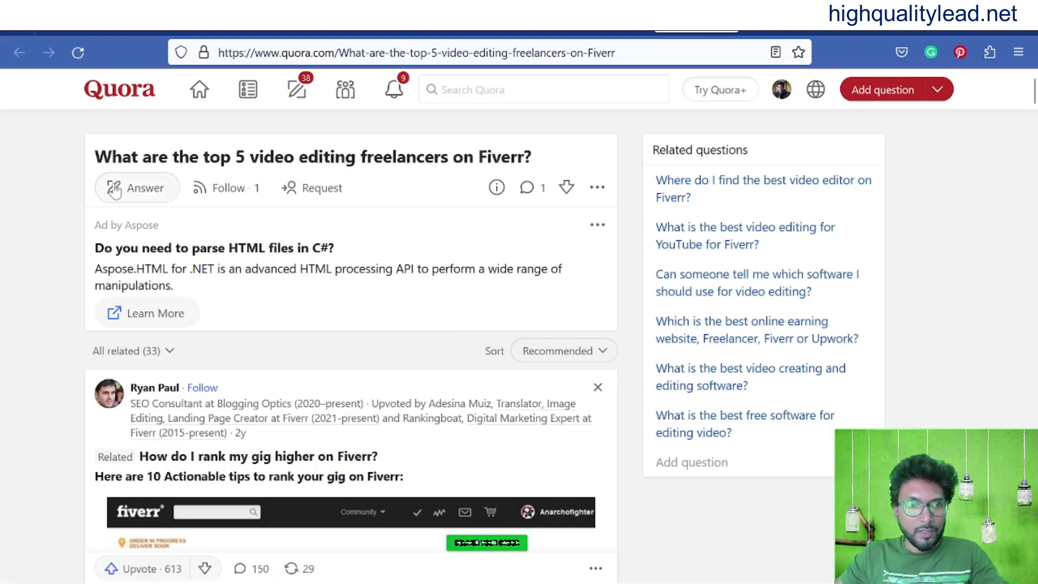
left_click(138, 189)
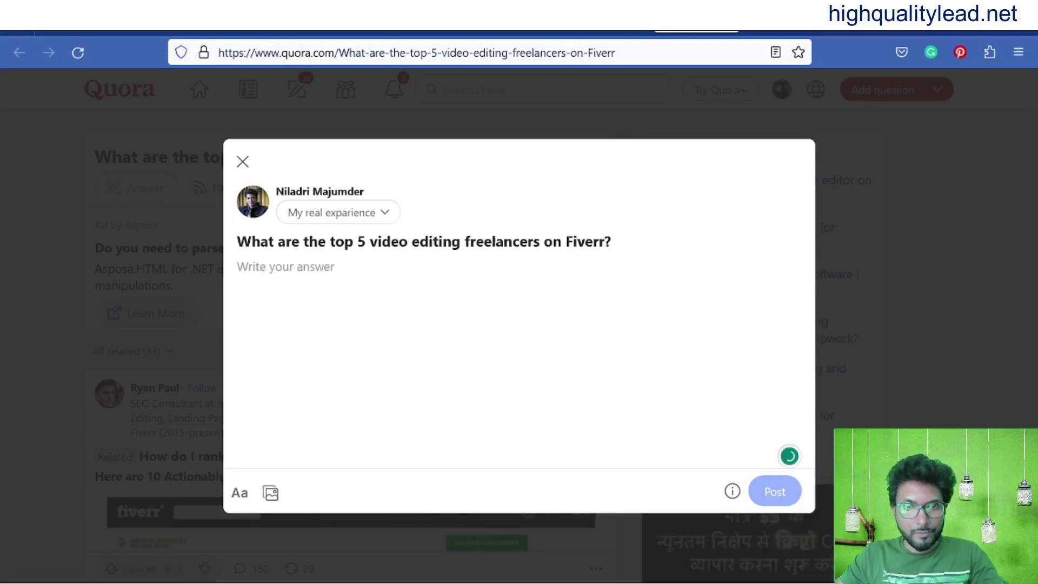
left_click_drag(614, 243, 234, 242)
left_click(659, 245)
left_click_drag(616, 242, 235, 242)
key("ctrl+c")
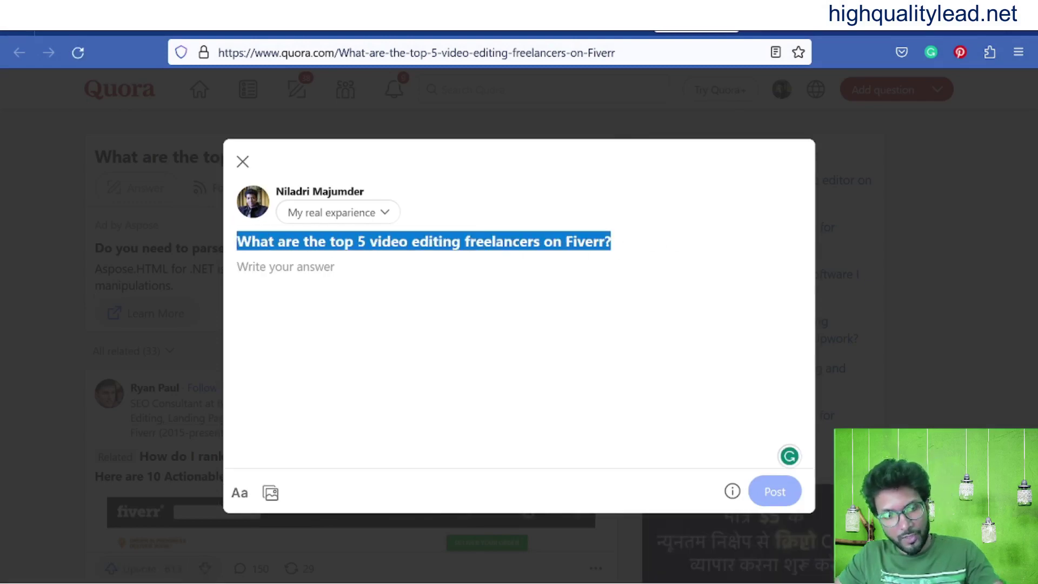
left_click(634, 244)
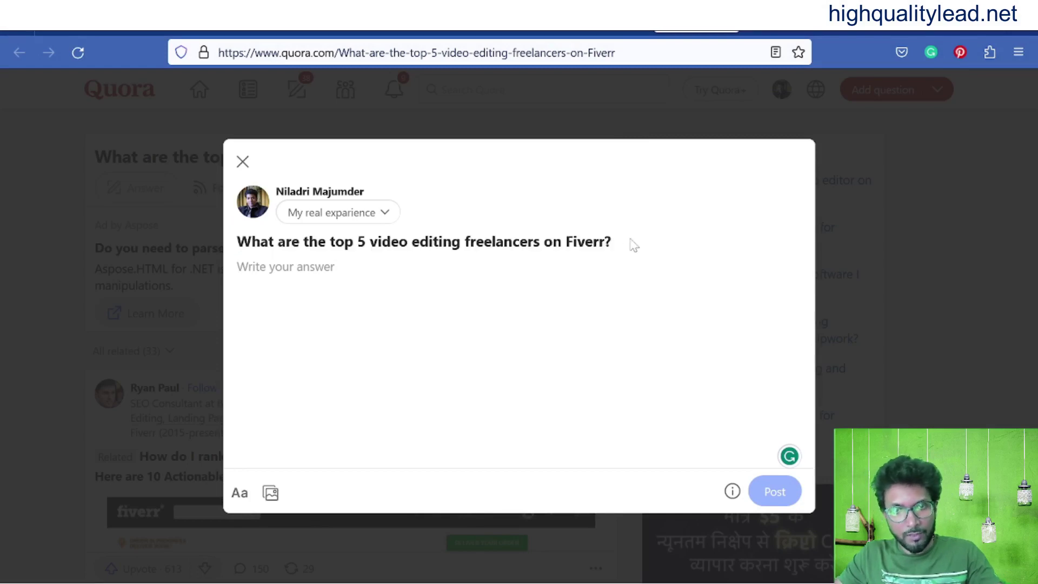
- Switch to ChatGPT in Chrome and submit the copied question "What are the top 5 video editing freelancers on Fiverr?" as a prompt
mouse_move(701, 573)
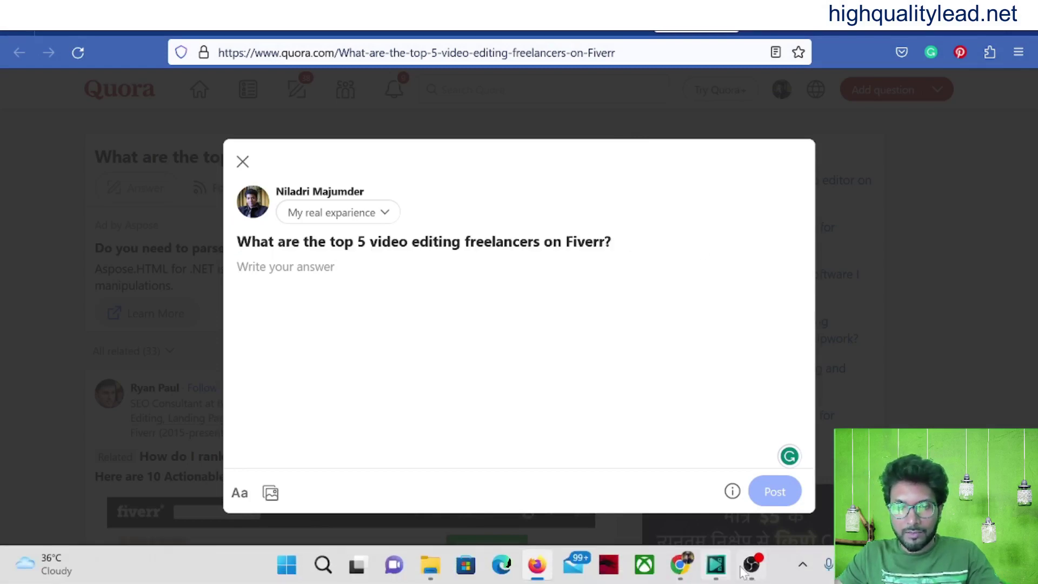
left_click(679, 470)
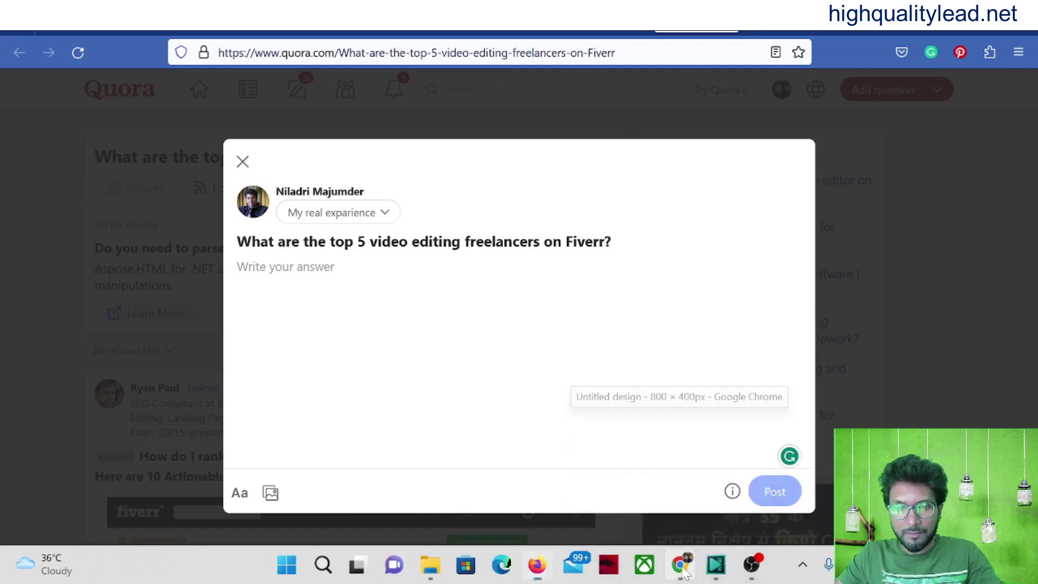
key("alt+Tab")
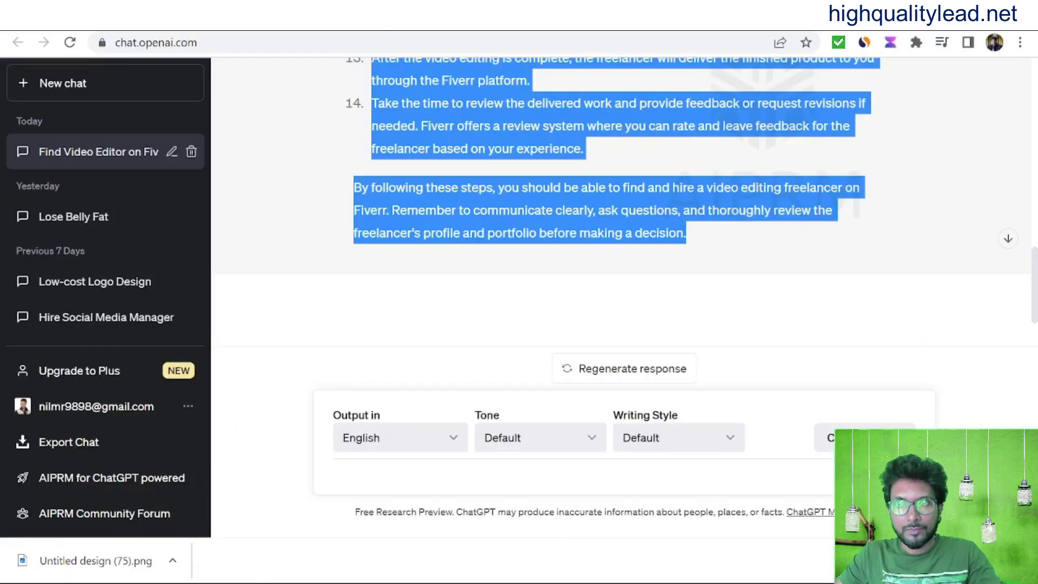
left_click(342, 325)
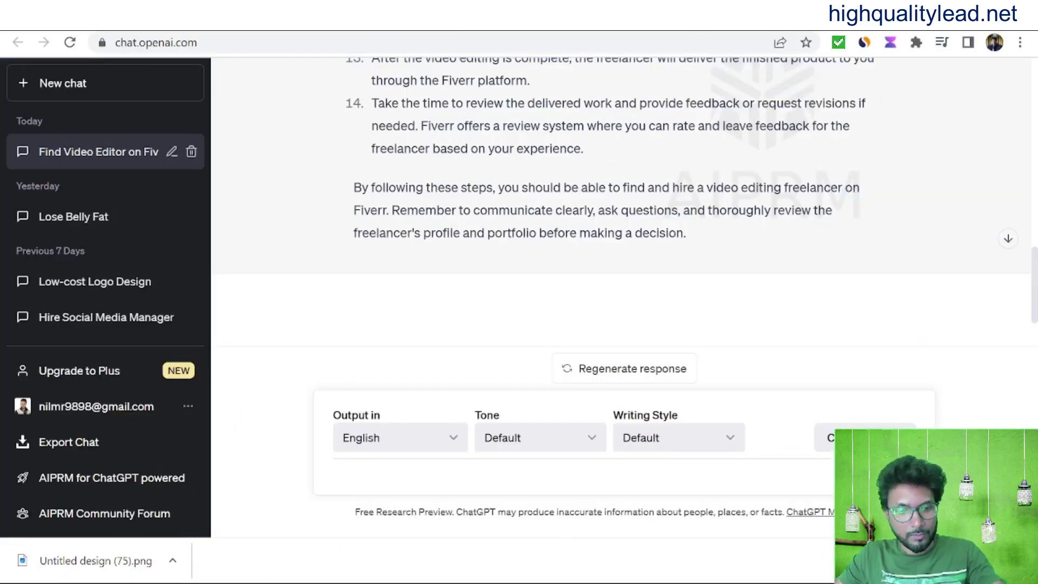
key("ctrl+v")
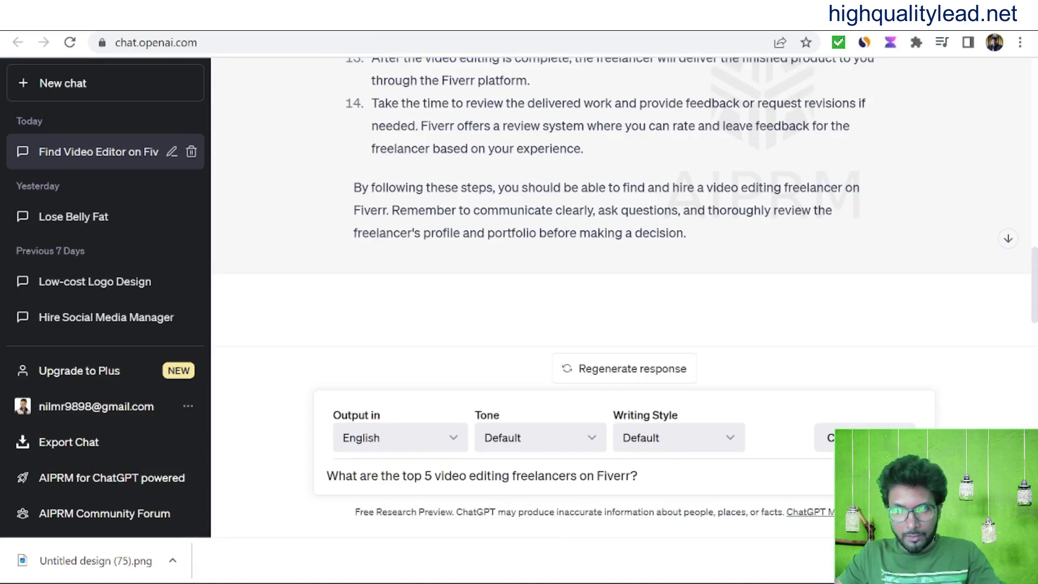
key("Return")
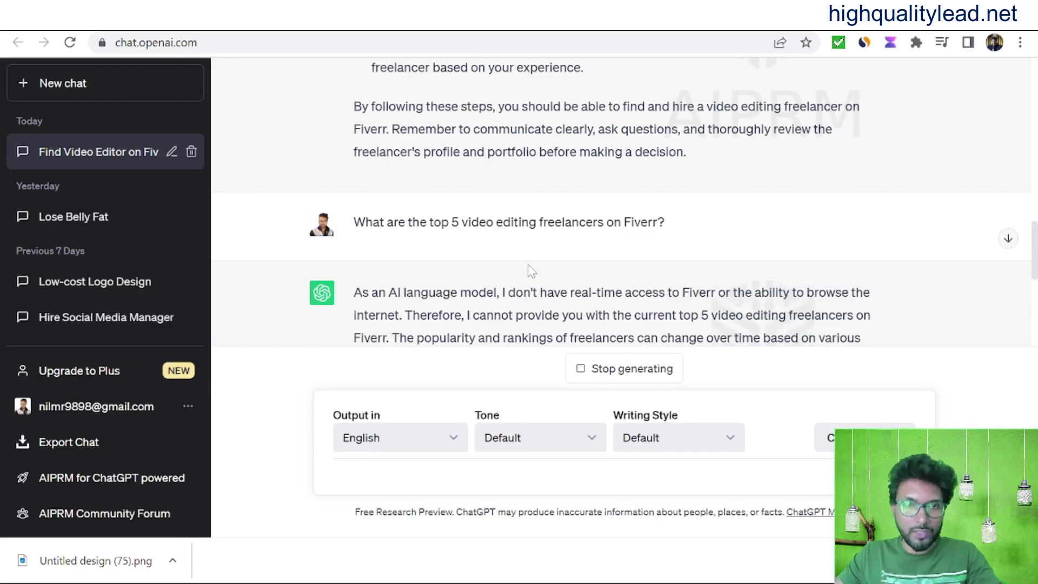
- Copy the first two paragraphs of ChatGPT's response and paste them into the empty Quora answer in Firefox
scroll(536, 269, "down", 5)
scroll(539, 266, "up", 3)
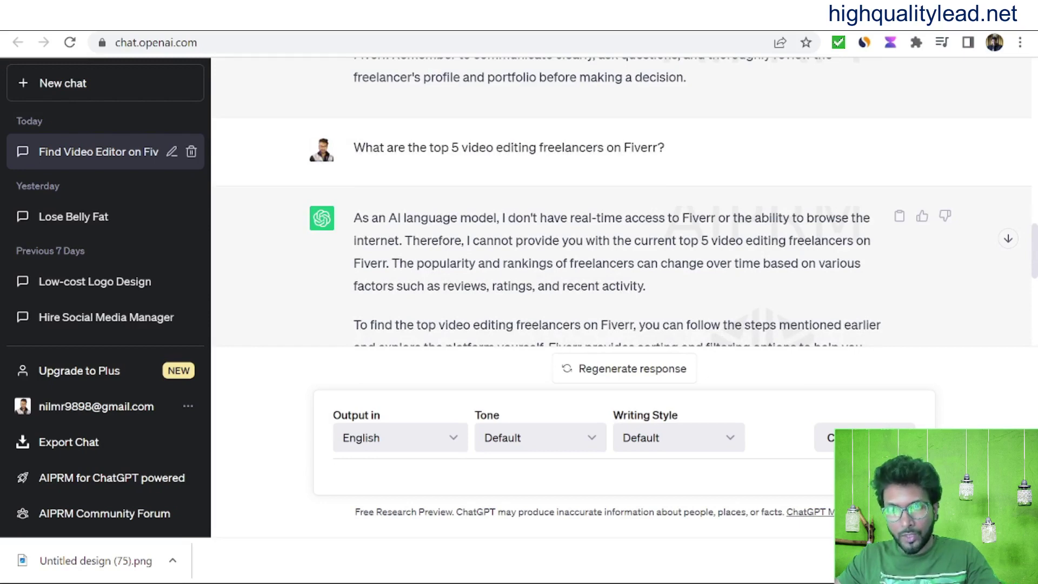
scroll(336, 144, "down", 5)
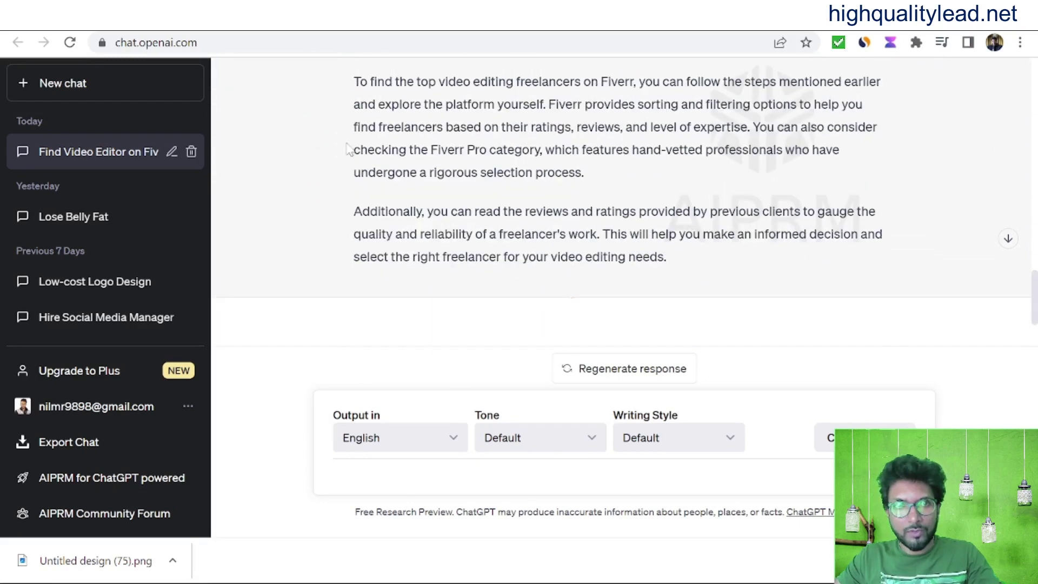
left_click_drag(346, 84, 671, 186)
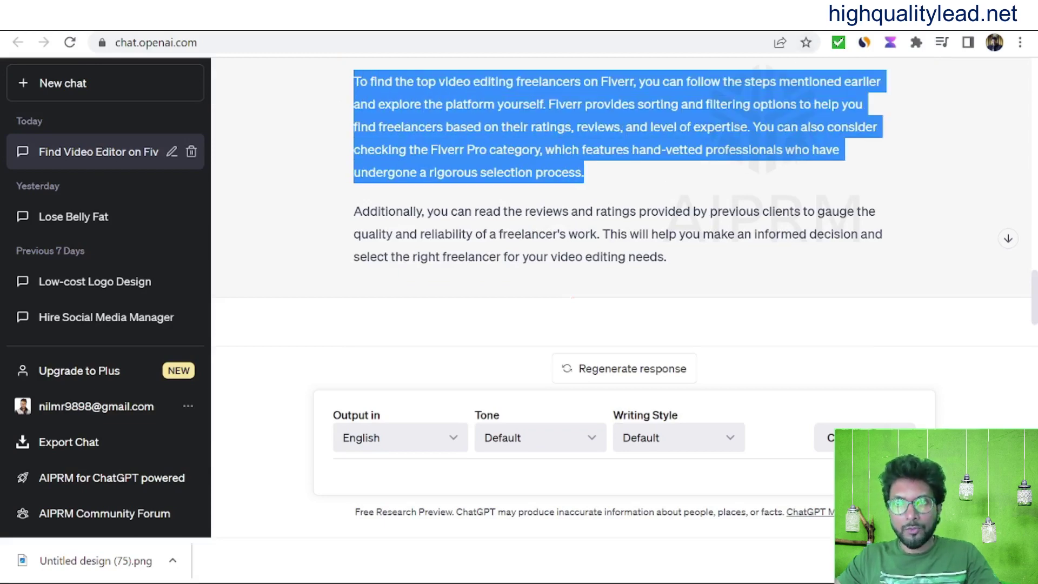
left_click(544, 571)
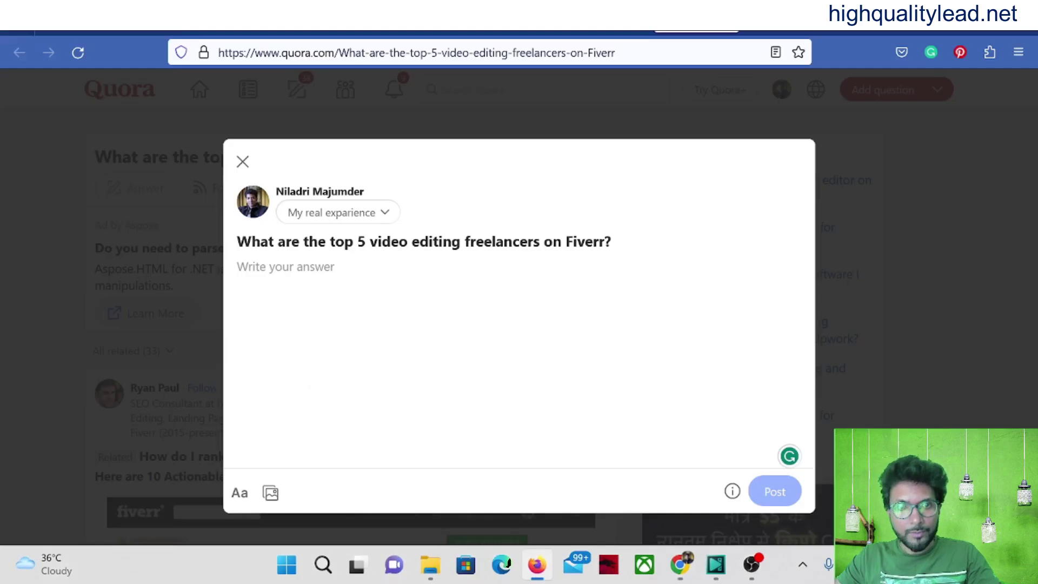
type("As an AI language model, I don't have real-time access to Fiverr or the ability to browse the internet. Therefore, I cannot provide you with the current top 5 video editing freelancers on Fiverr. The popularity and rankings of freelancers can change over time based on various factors such as reviews, ratings, and recent activity. To find the top video editing freelancers on Fiverr, you can follow the steps mentioned earlier and explore the platform yourself. Fiverr provides sorting and filtering options to help you find freelancers based on their ratings, reviews, and level of expertise. You can also consider checking the Fiverr Pro category, which features hand-vetted professionals who have undergone a rigorous selection process.")
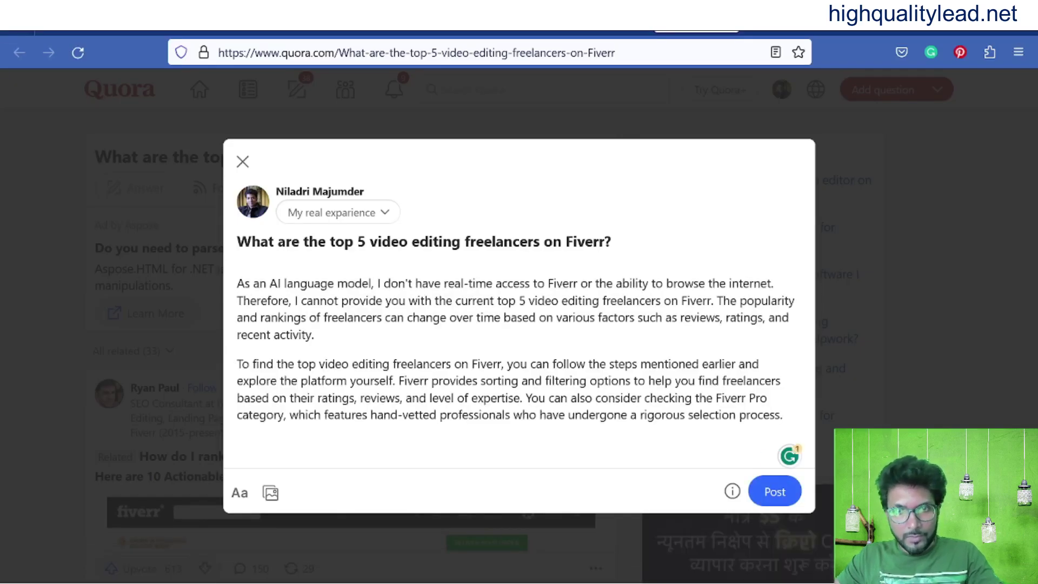
- Delete the "As an AI language model" sentence and "Therefore," from the answer's opening, and change "cannot" to "can"
left_click_drag(775, 283, 236, 288)
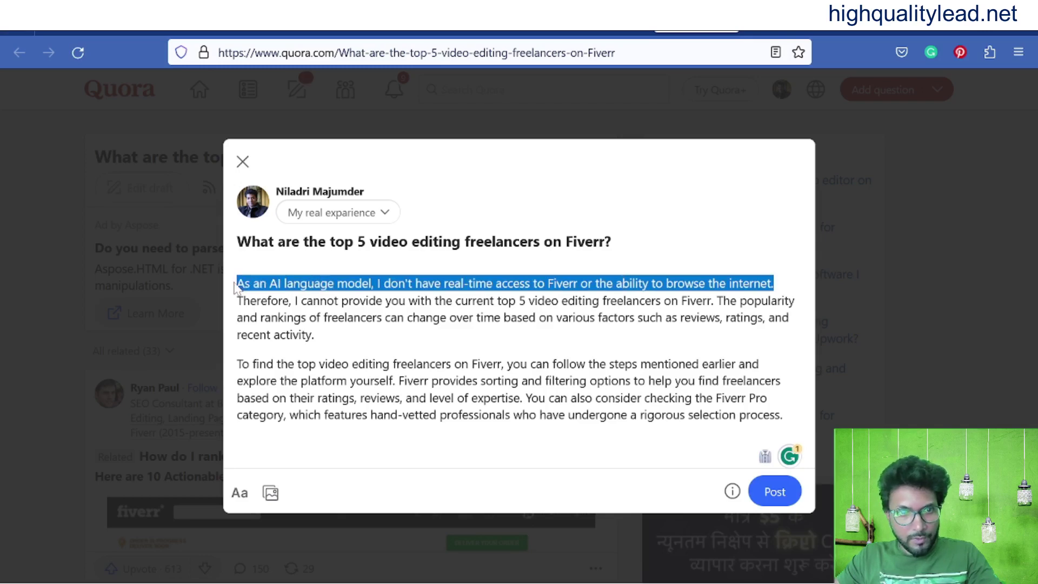
key("BackSpace")
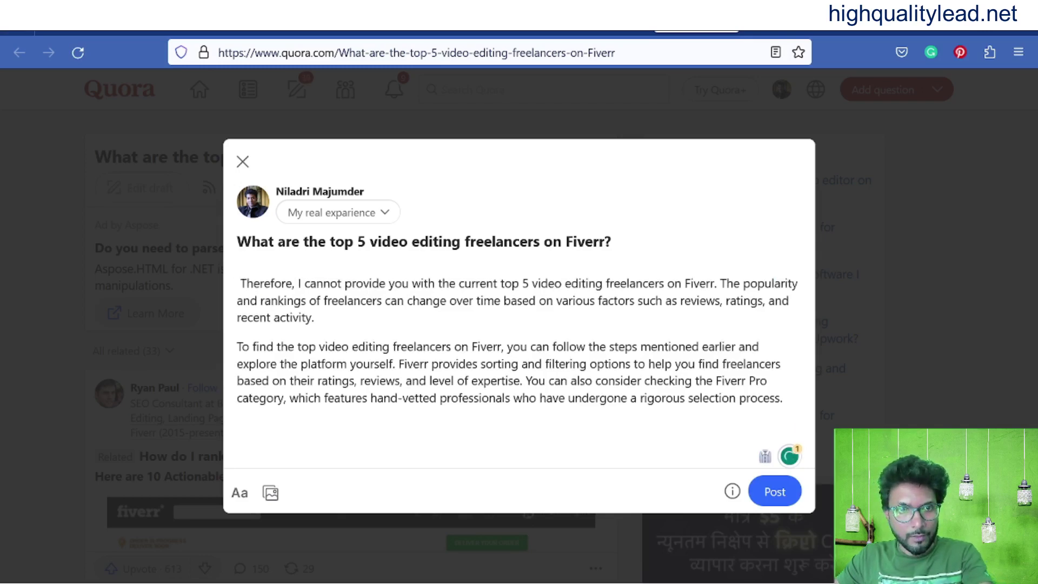
left_click_drag(298, 284, 237, 283)
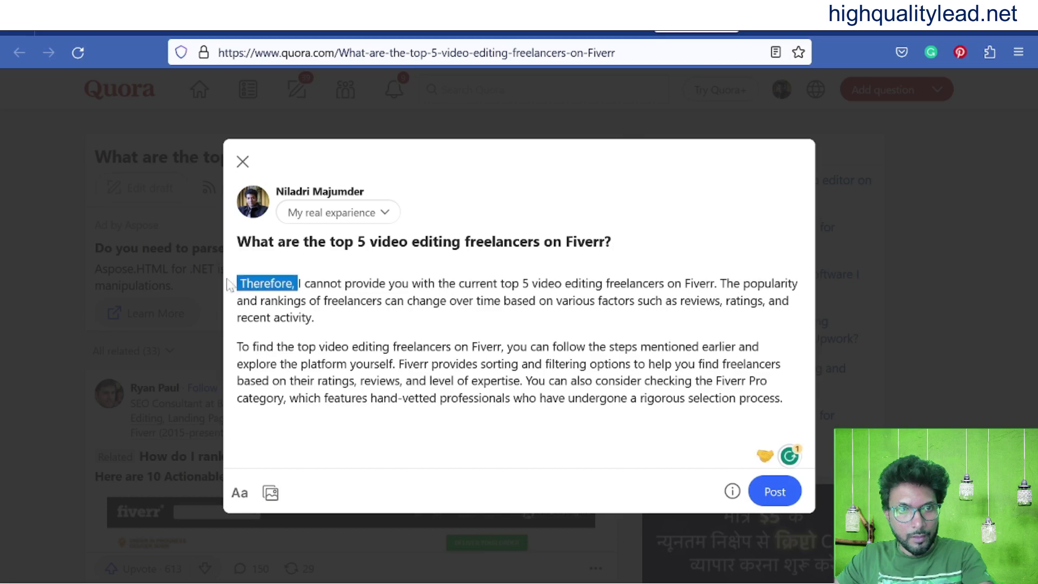
key("BackSpace")
left_click(280, 284)
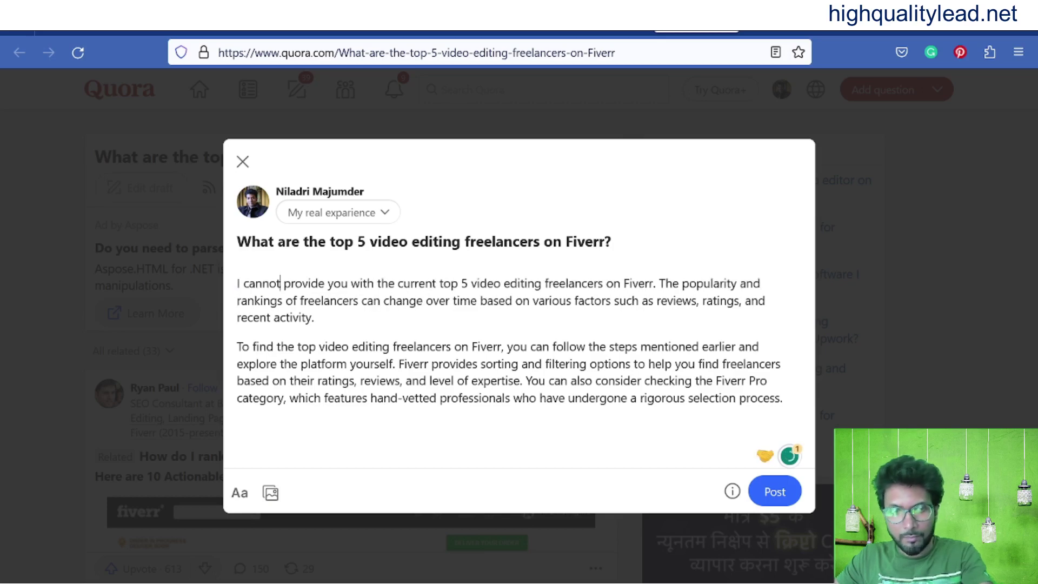
key("BackSpace")
key("BackSpace")
key("BackSpace")
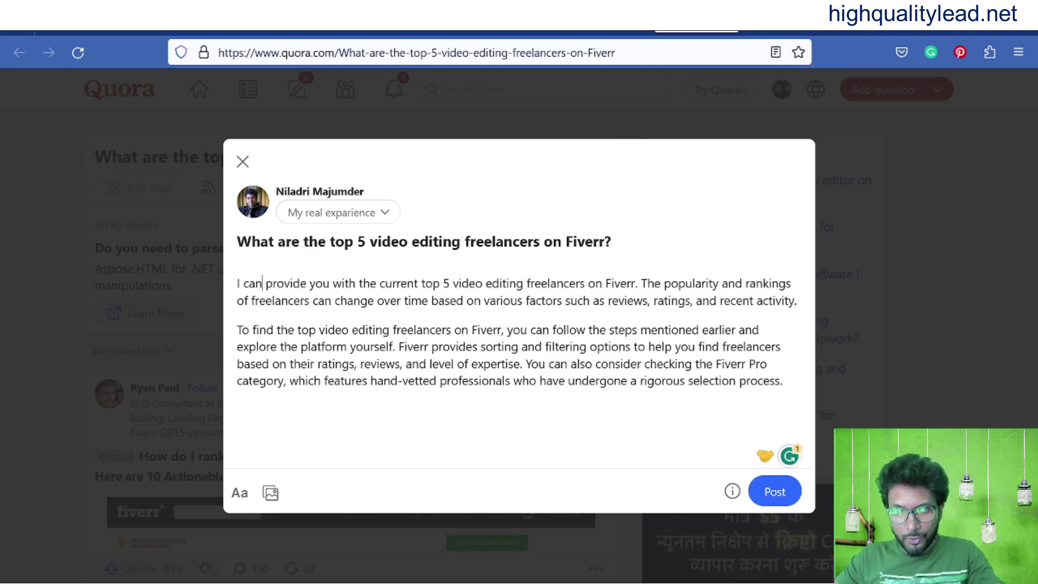
- In the second paragraph, change "the steps" to "the few steps" and delete "earlier and explore the platform yourself"
double_click(593, 330)
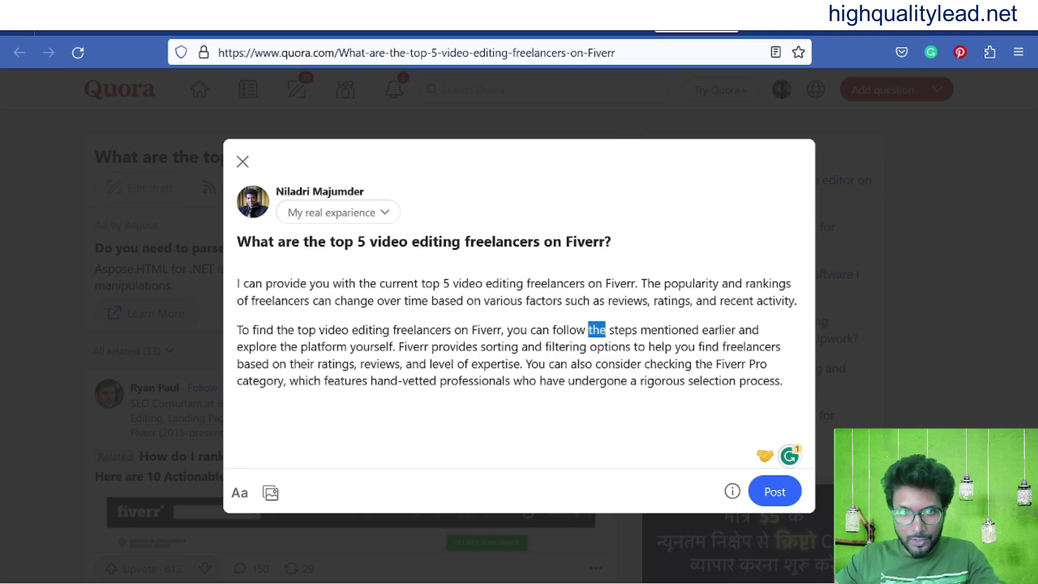
type("few")
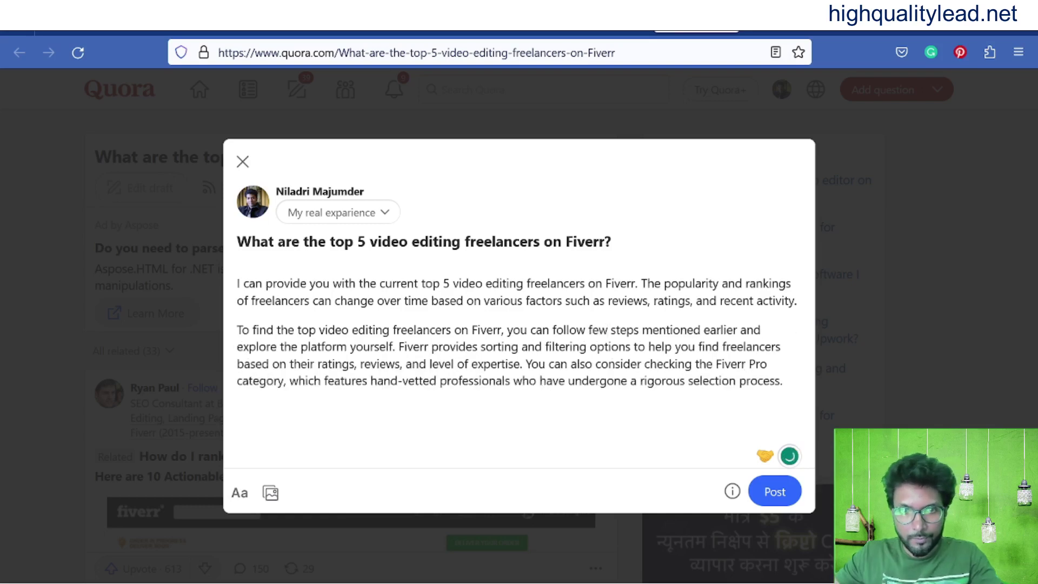
left_click_drag(703, 330, 392, 347)
key("BackSpace")
key("BackSpace")
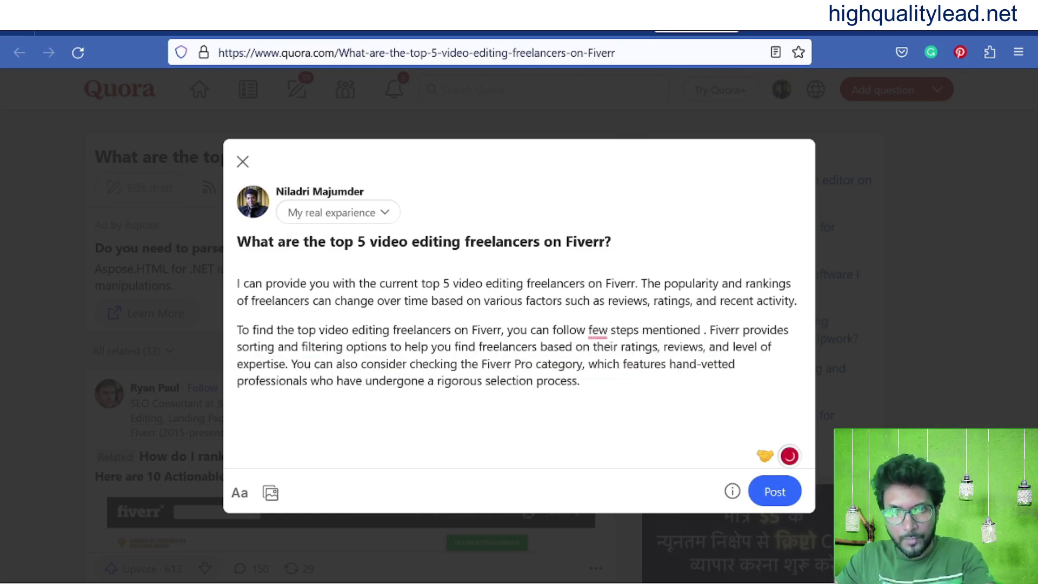
mouse_move(598, 331)
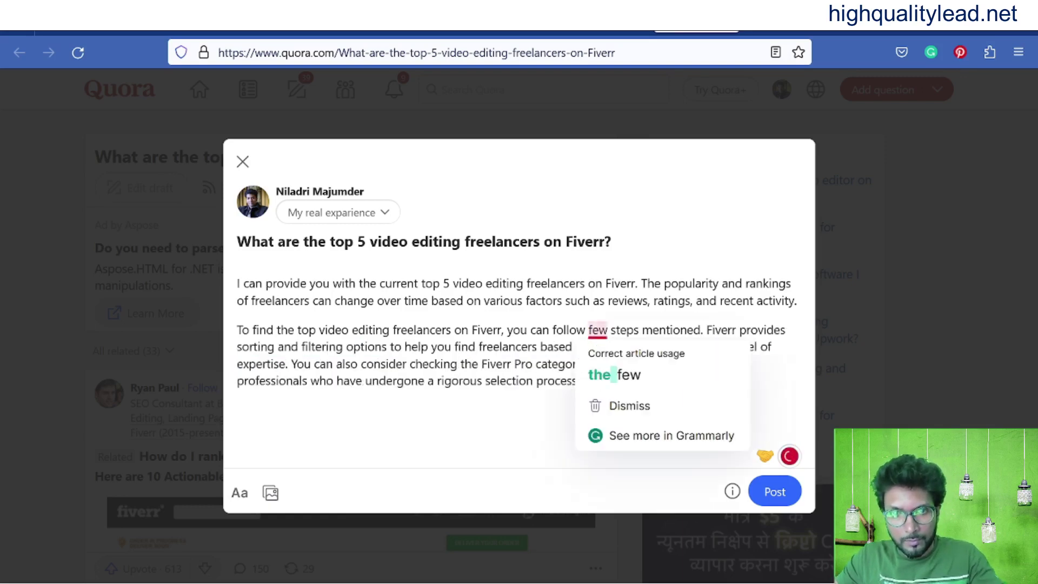
left_click(614, 373)
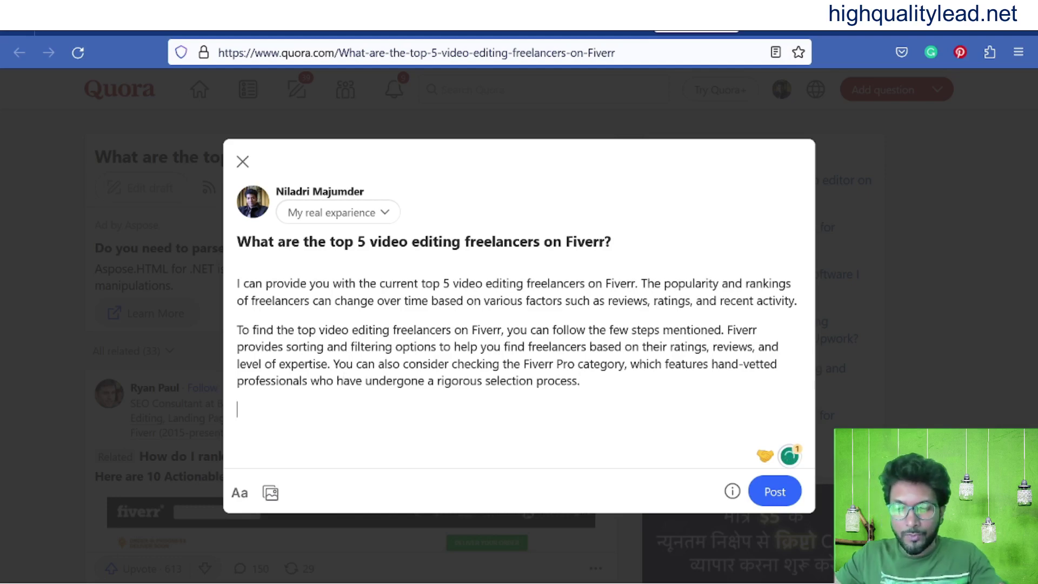
- Start a numbered list at the answer's end and add the line "Below are some top Freelancers for video editing on Fiverr" above it
key("Return")
type("1.")
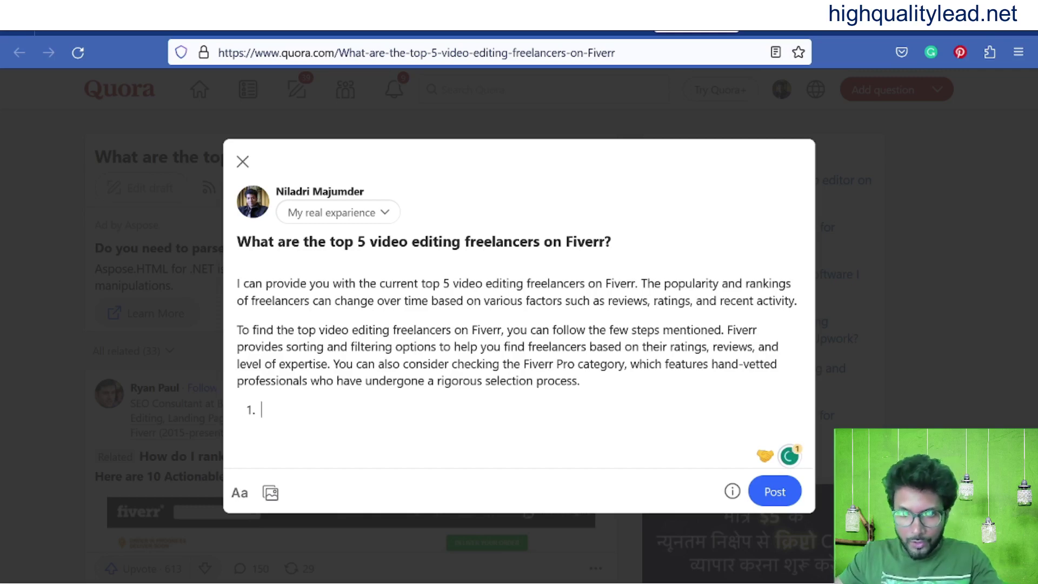
left_click(580, 381)
key("Return")
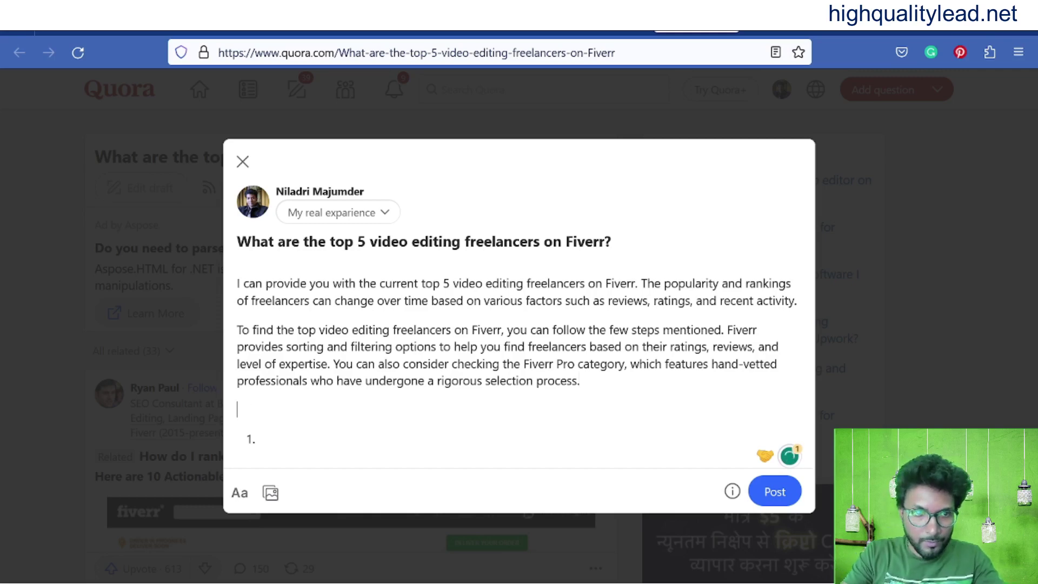
type("Be")
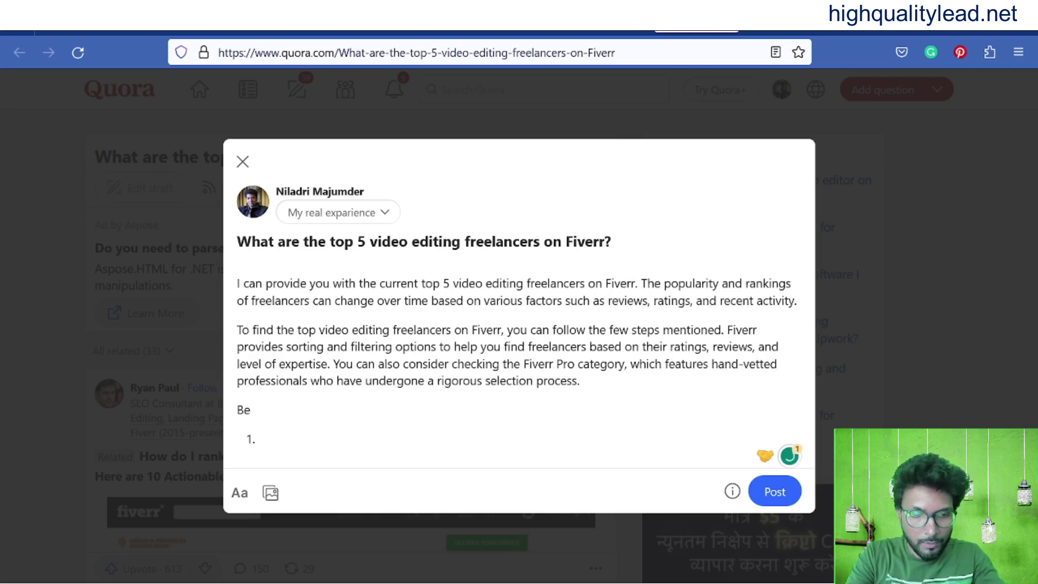
type("low ")
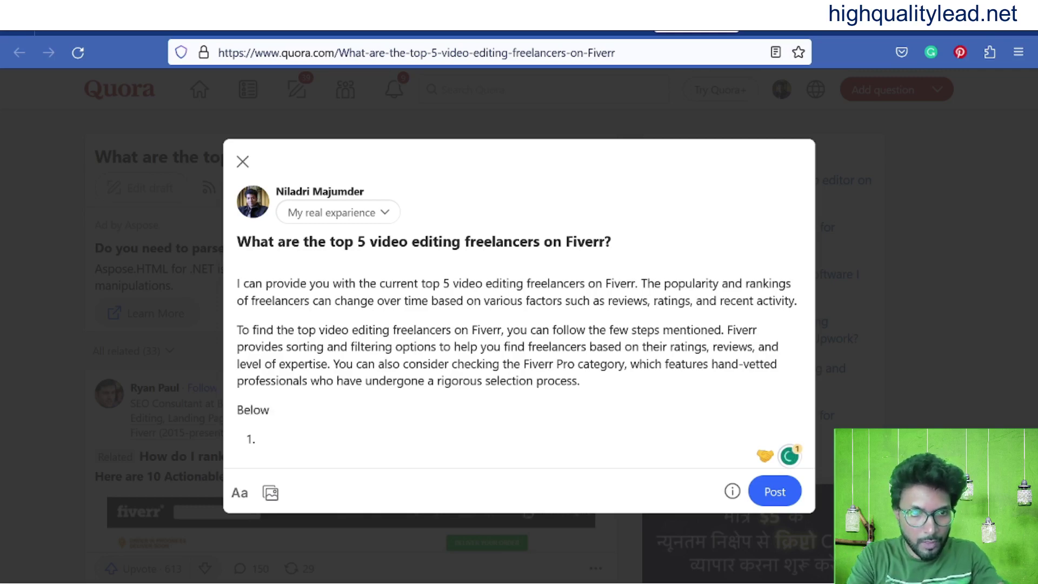
type("are")
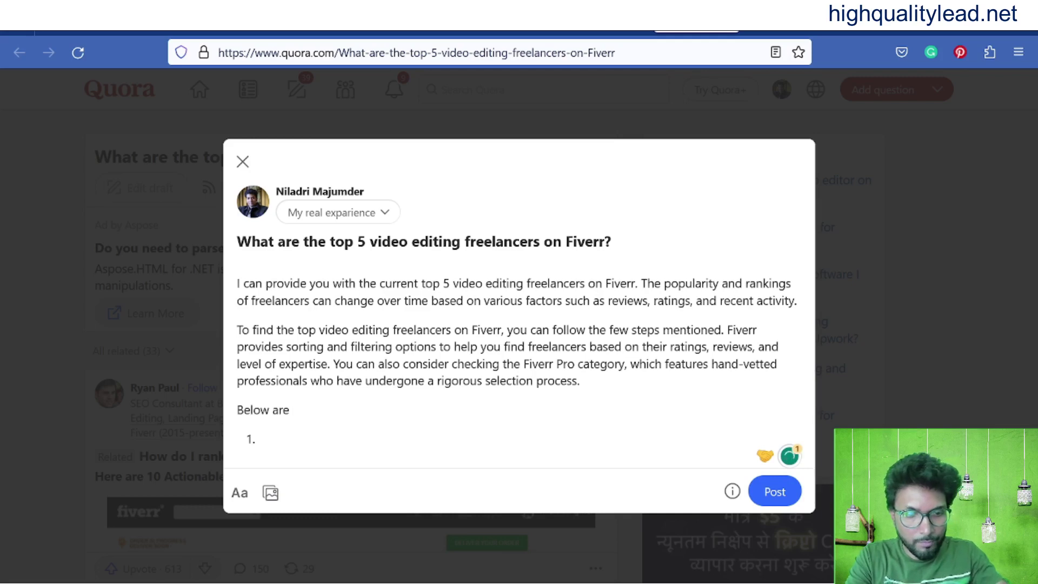
type(" some")
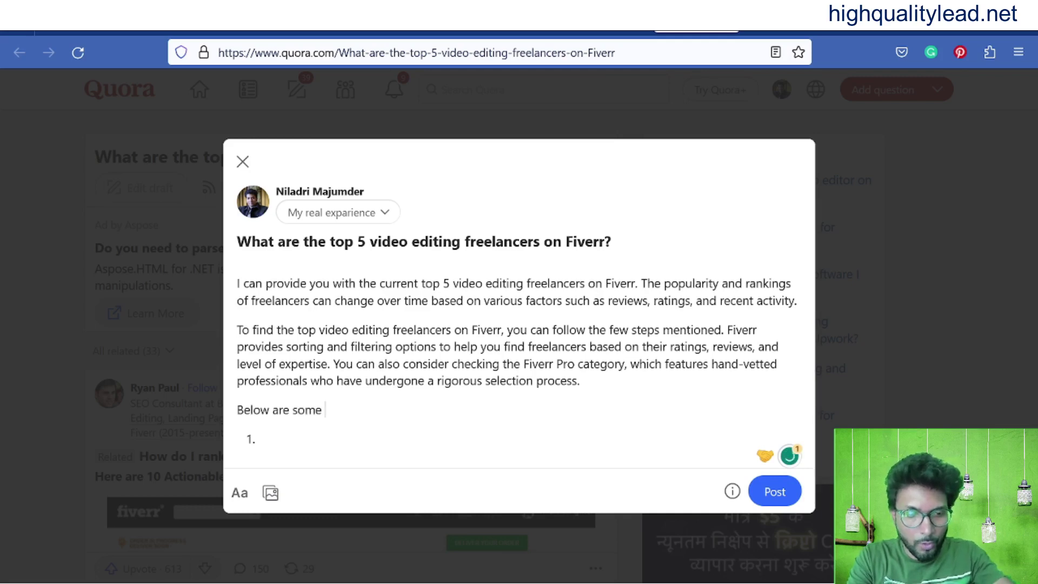
type(" top F")
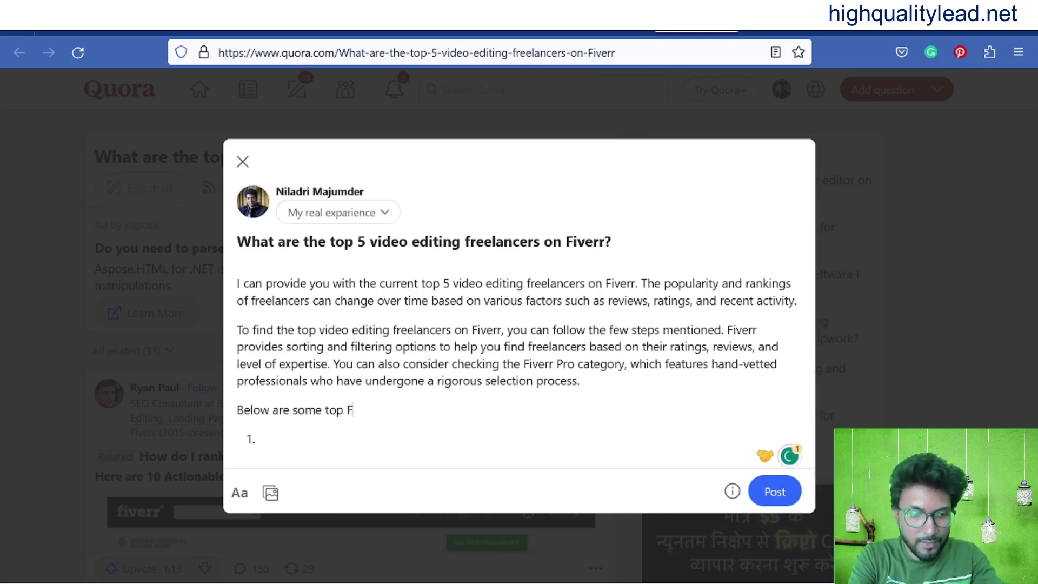
type("ree")
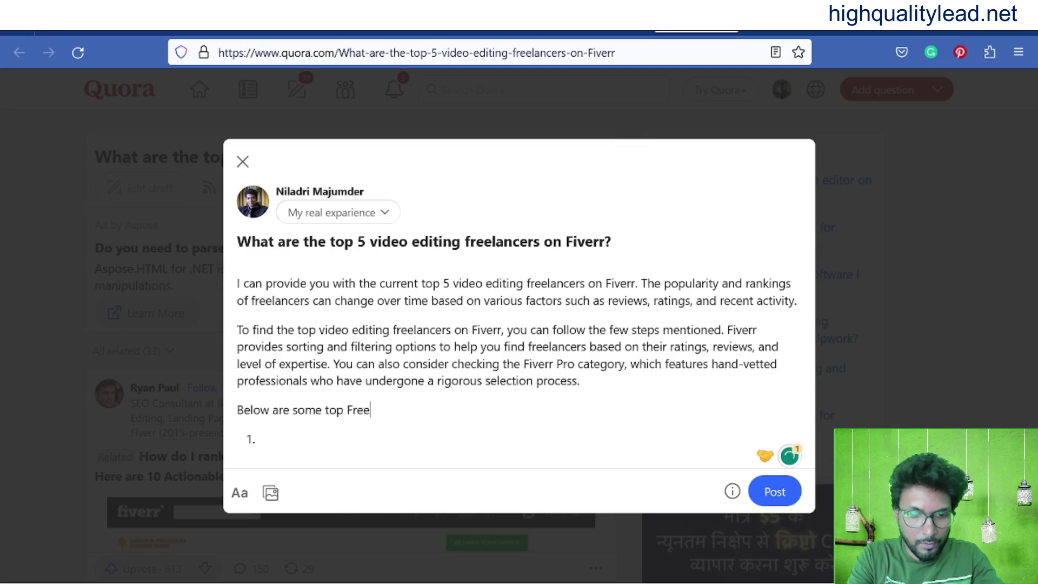
type("lanc")
type("ers")
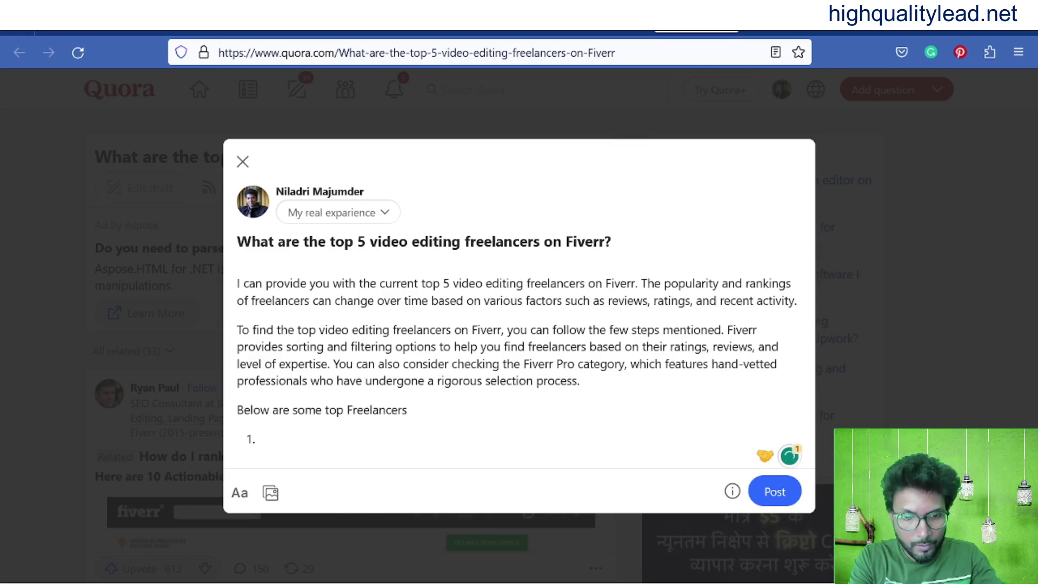
type(" for vid")
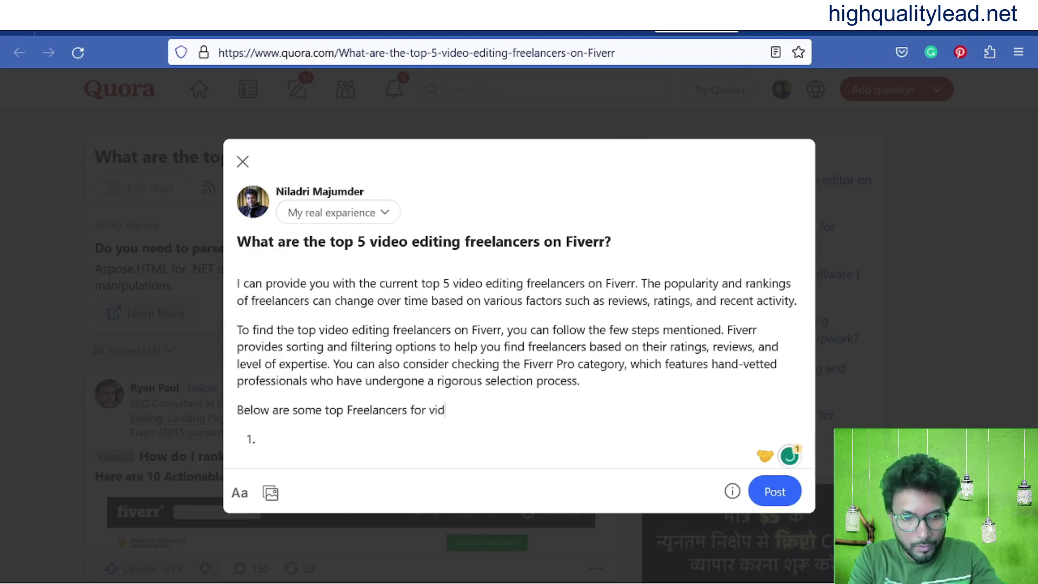
type("eo edi")
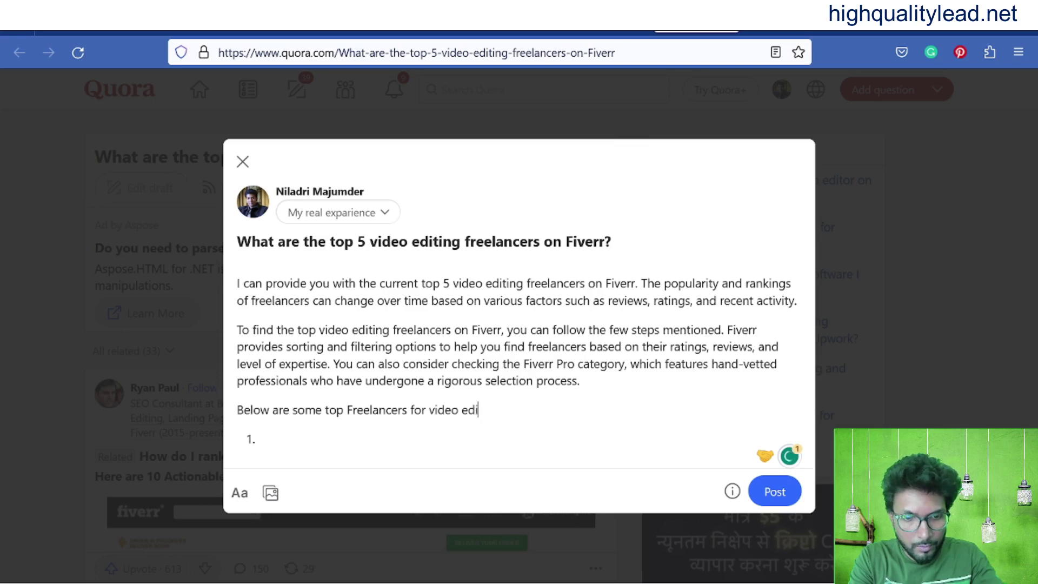
type("ting ")
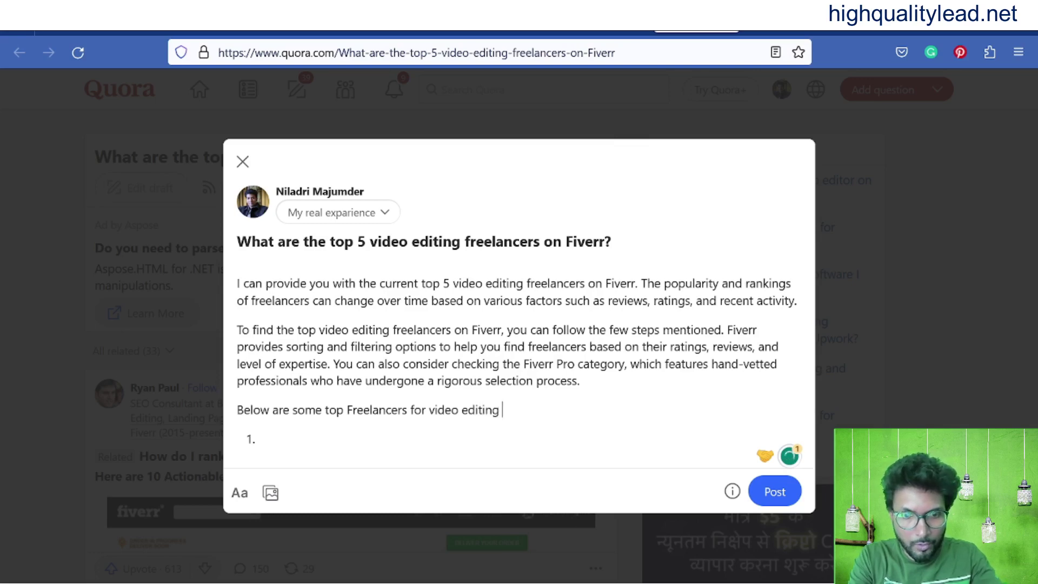
type("on F")
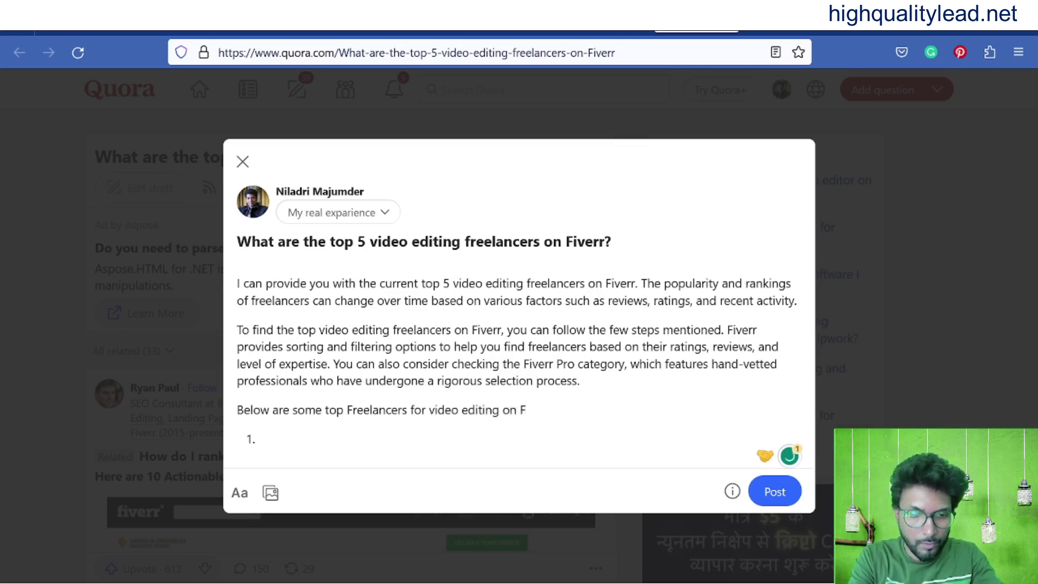
type("iverr")
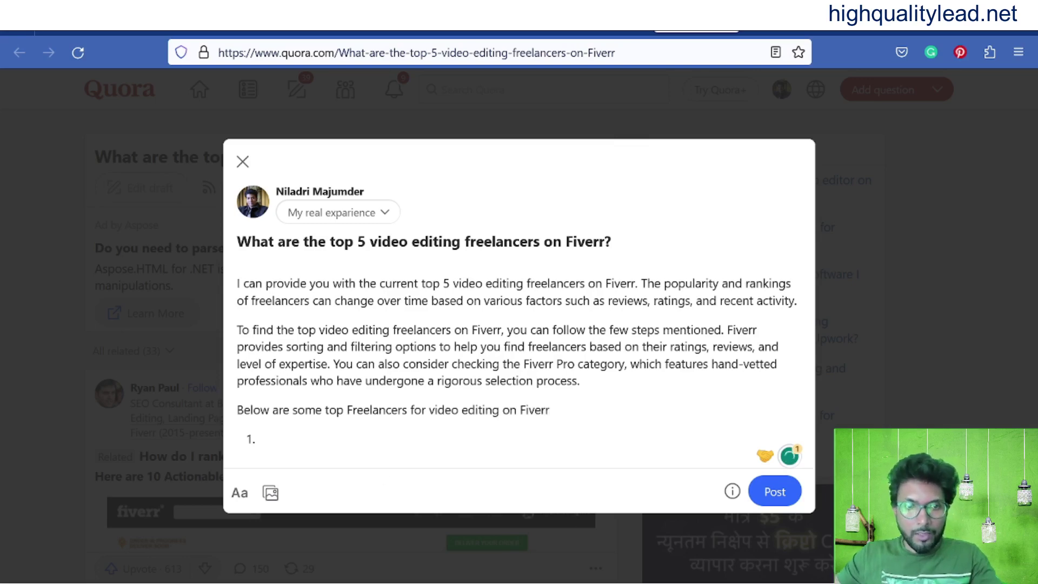
- Switch to the Fiverr video editors search results in Chrome and open the gig "I will do professional quality video editing"
mouse_move(760, 578)
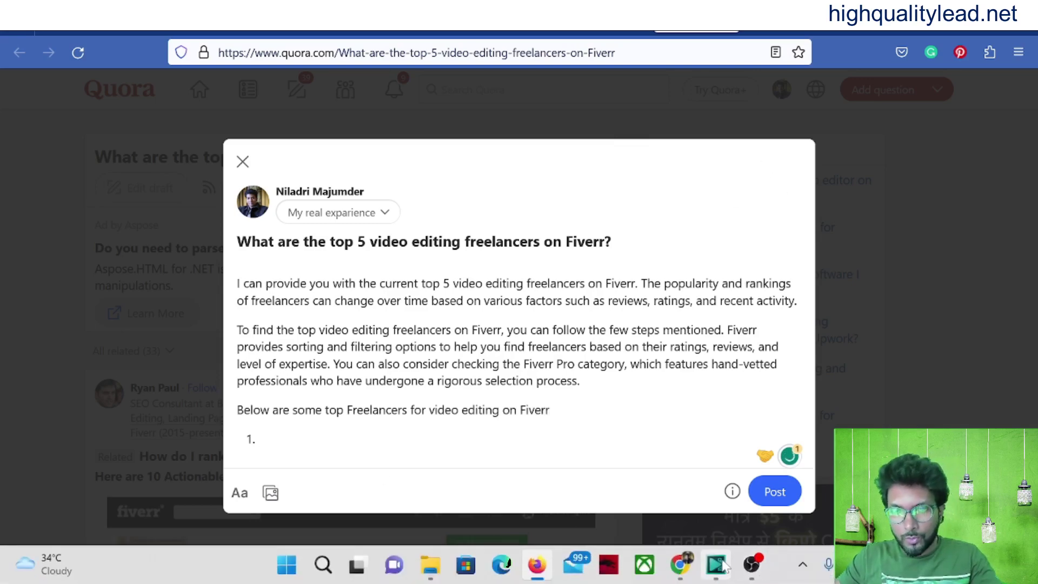
mouse_move(672, 574)
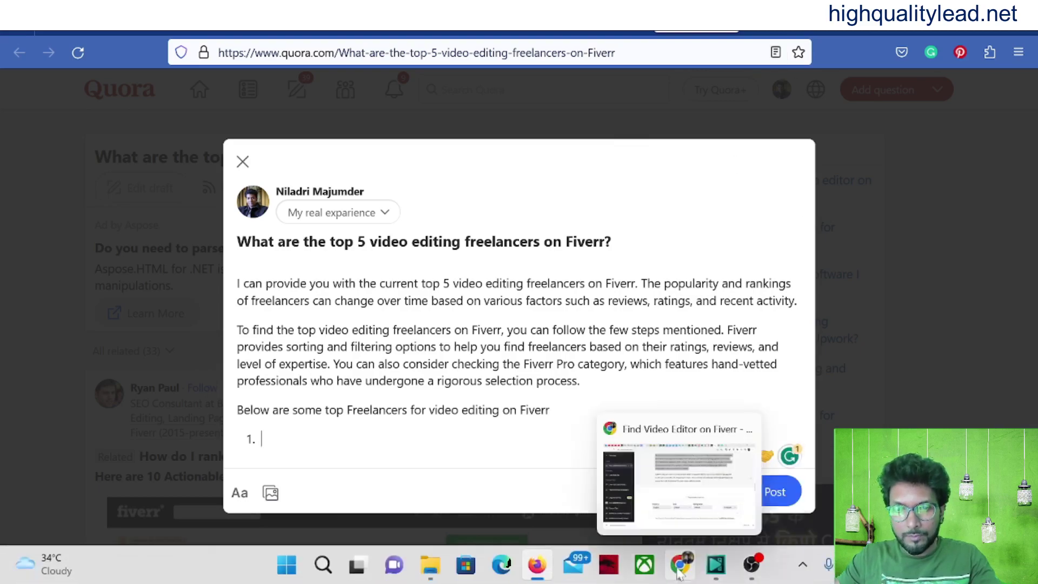
left_click(679, 476)
left_click(799, 34)
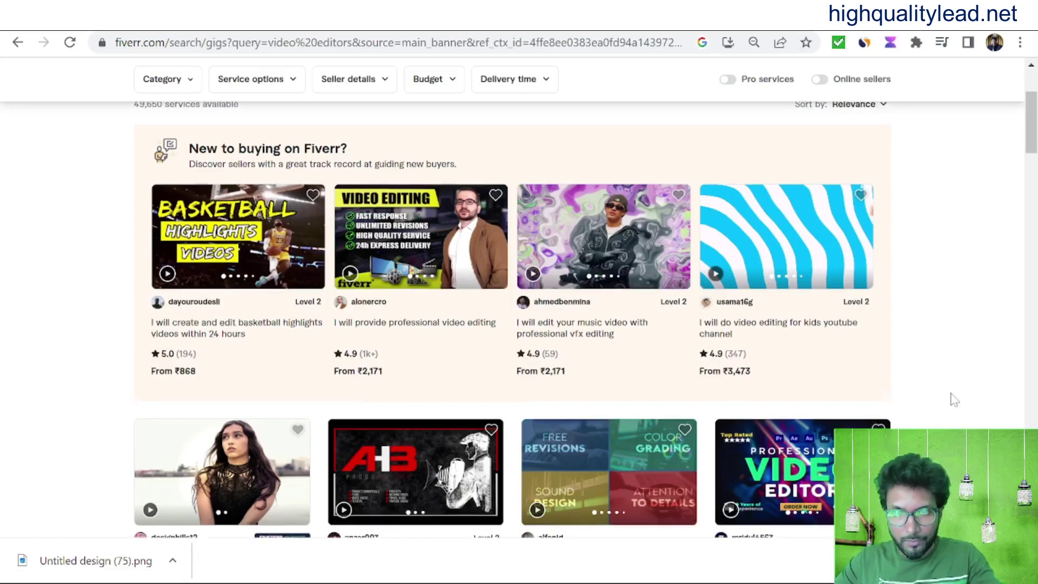
scroll(955, 400, "down", 3)
scroll(954, 401, "down", 1)
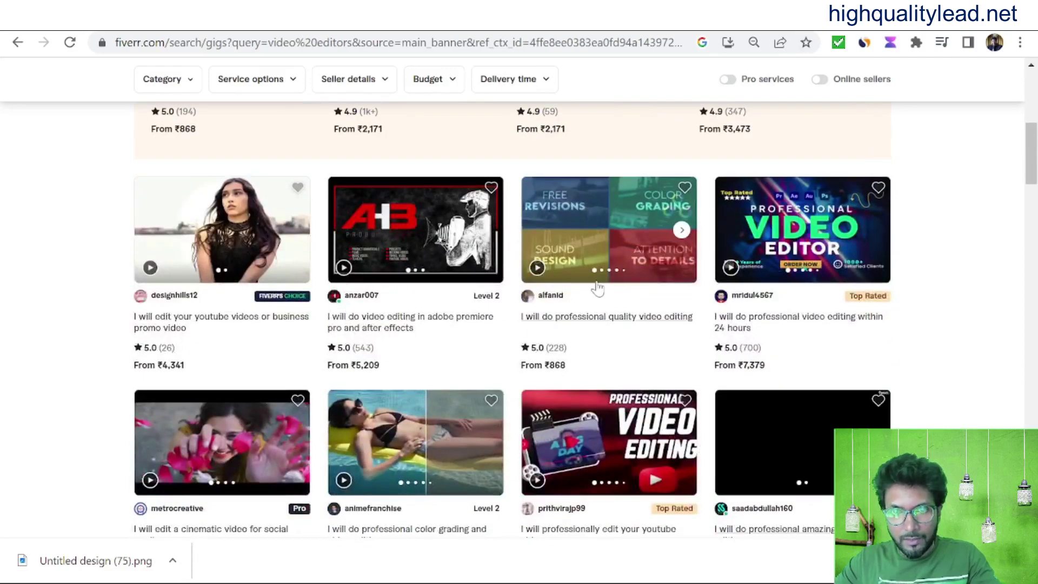
left_click(594, 321)
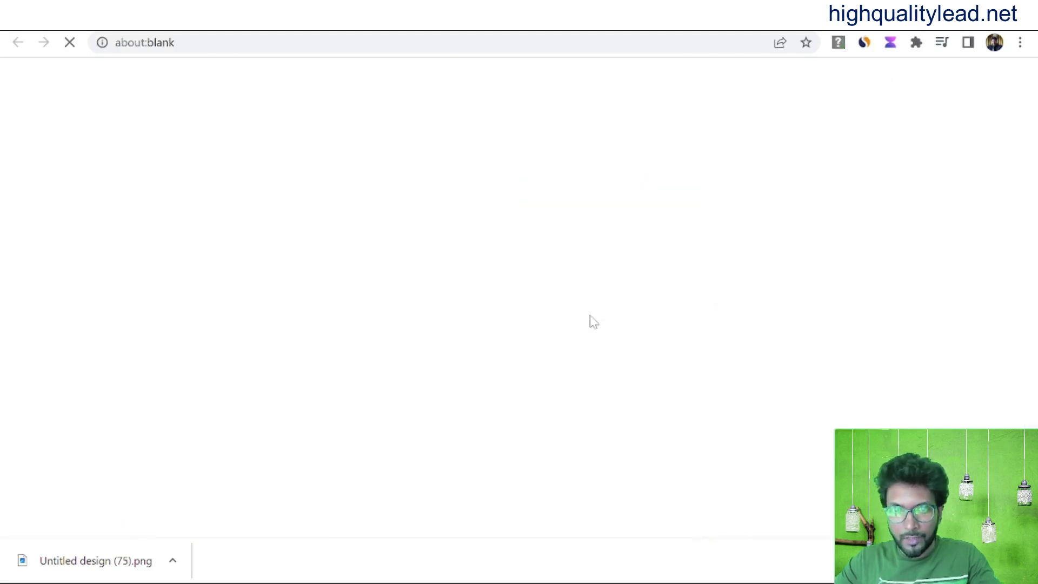
- Look over the gig's page and copy its web address
scroll(583, 331, "down", 3)
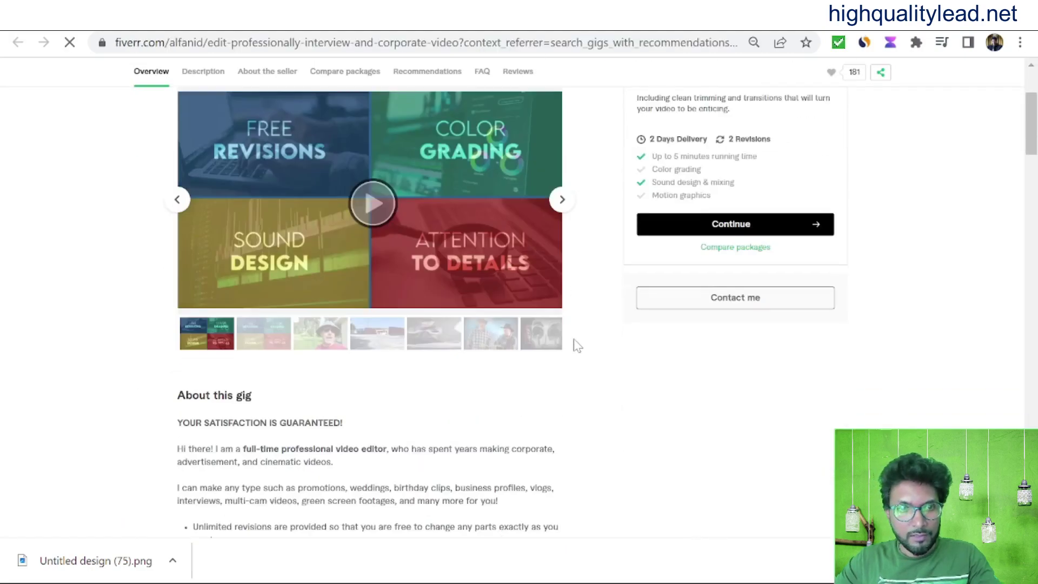
scroll(578, 352, "up", 3)
scroll(578, 352, "down", 5)
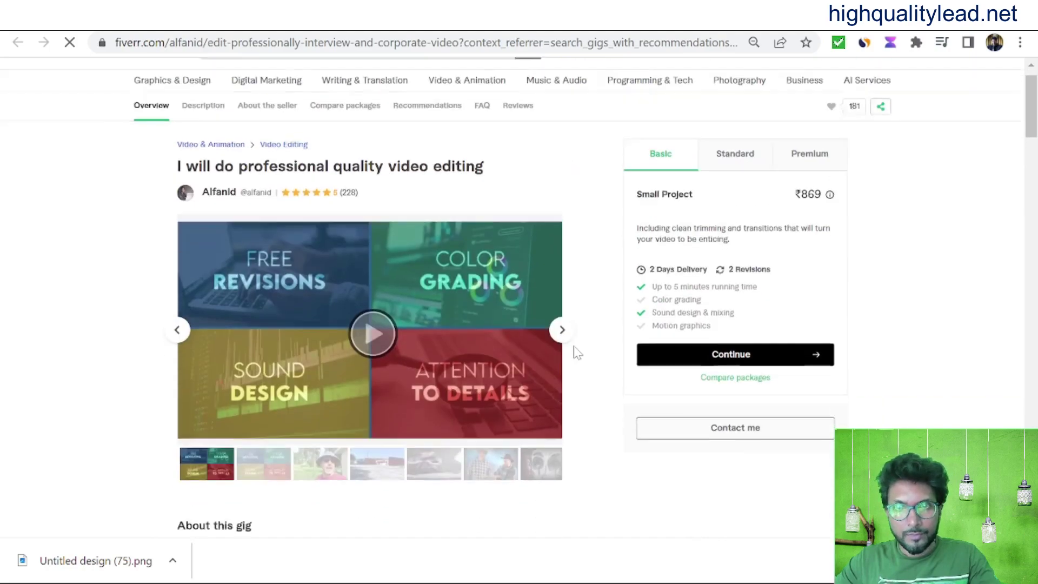
scroll(578, 352, "up", 4)
scroll(578, 352, "up", 2)
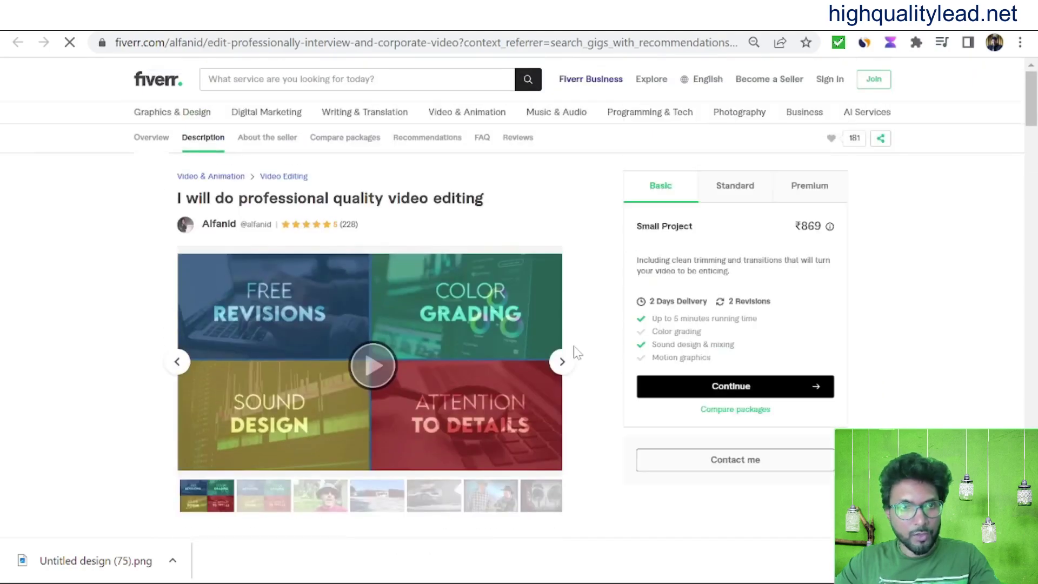
left_click(431, 48)
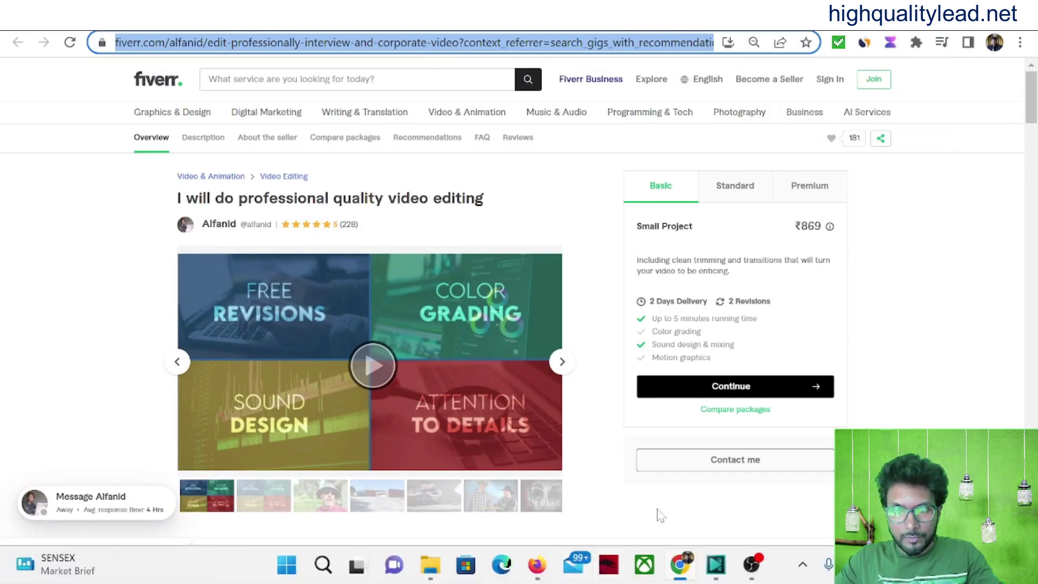
- On the Fiverr Affiliates Default and Deep Links page, replace the LP URL with the gig's address and copy the Fiverr CPA link
left_click(763, 19)
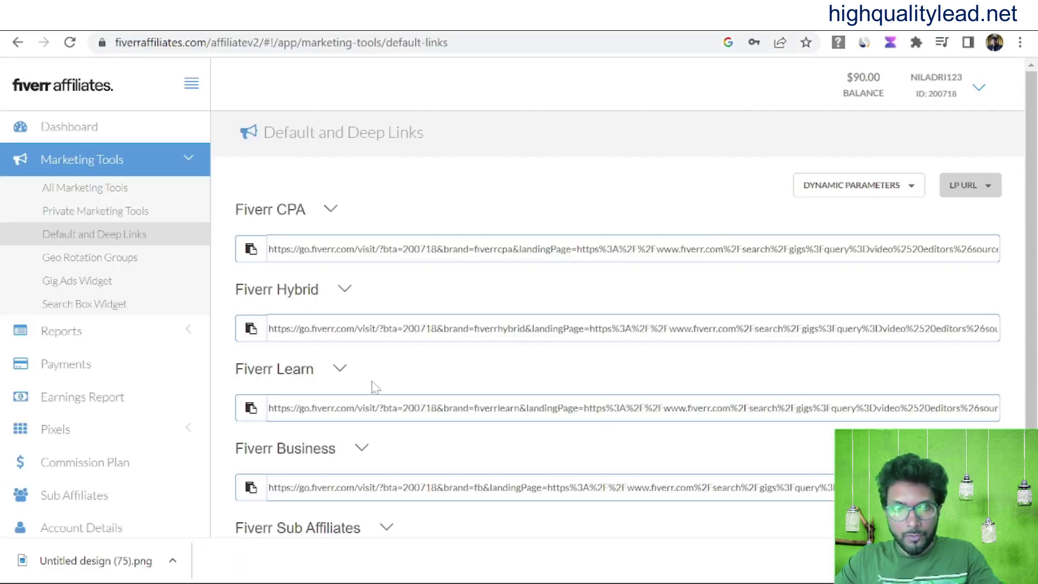
left_click(965, 187)
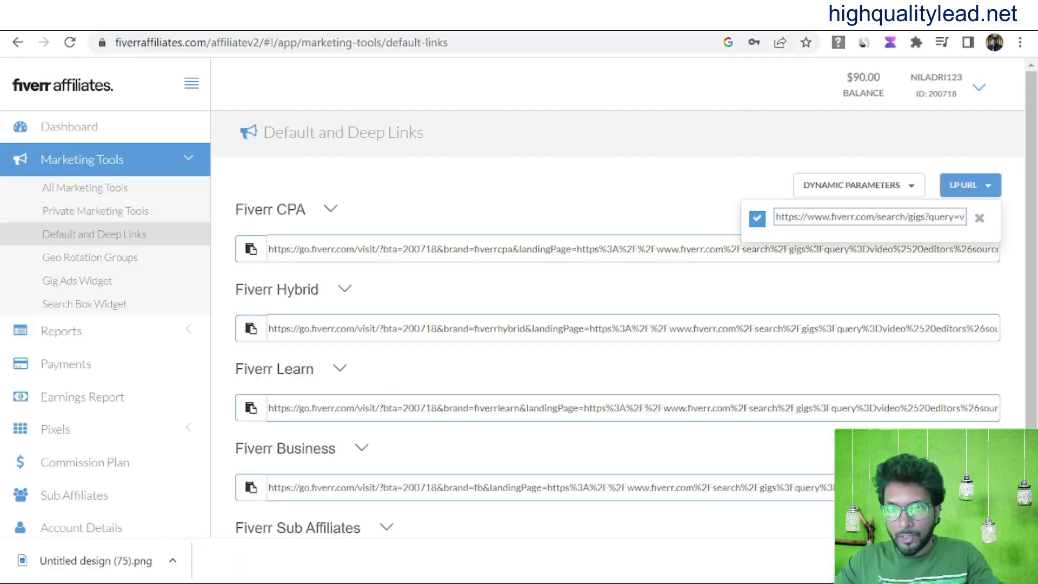
left_click(979, 219)
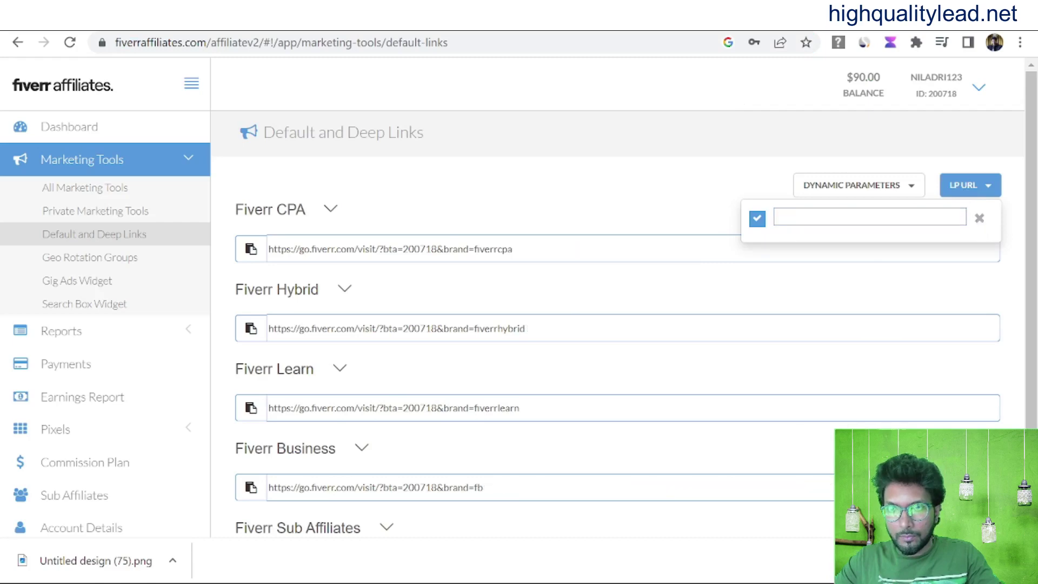
left_click(870, 216)
key("ctrl+v")
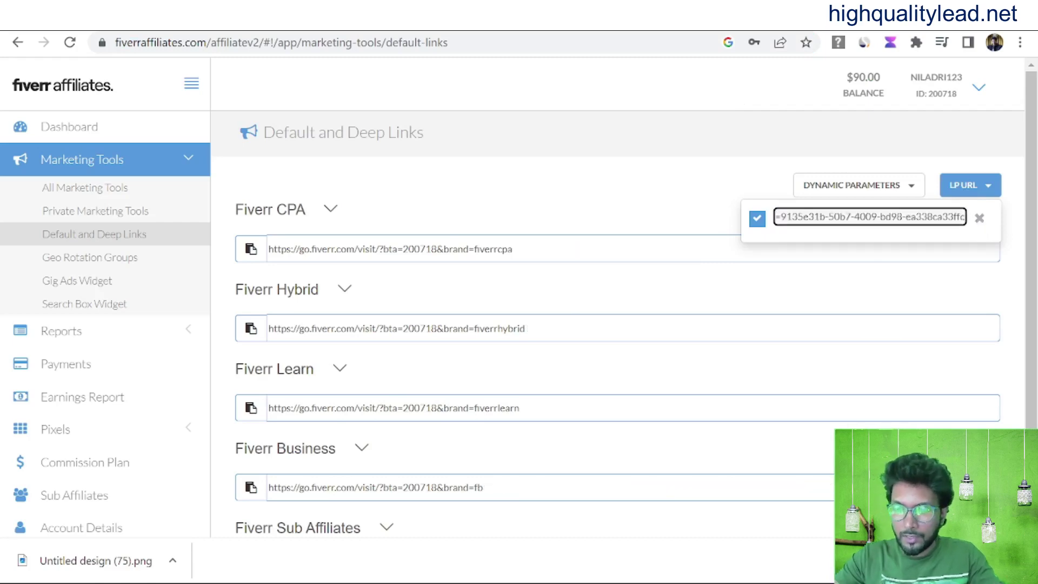
left_click(251, 249)
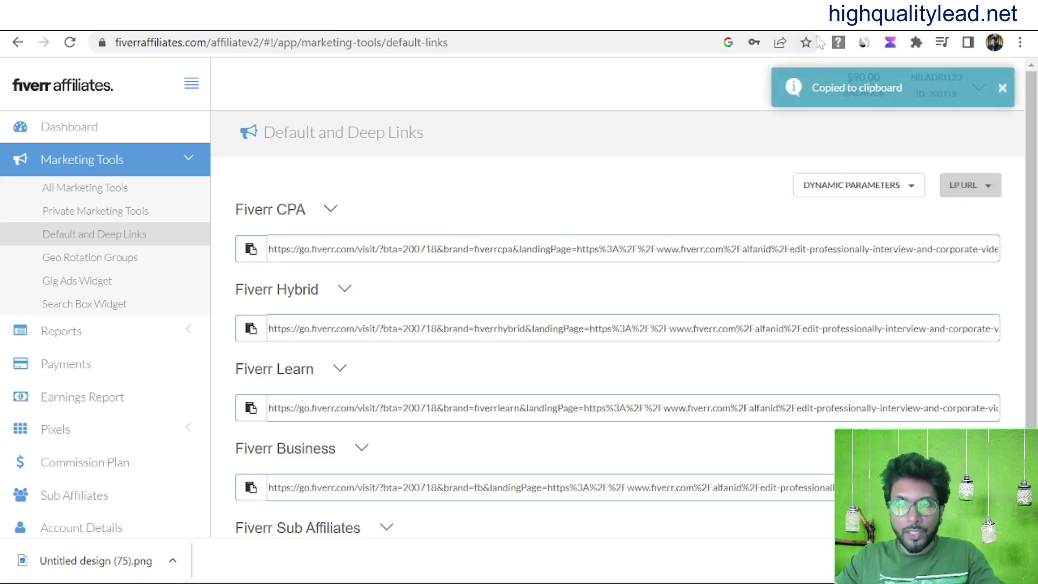
- Open the copied Fiverr CPA link in a new browser tab to check where it leads
key("ctrl+t")
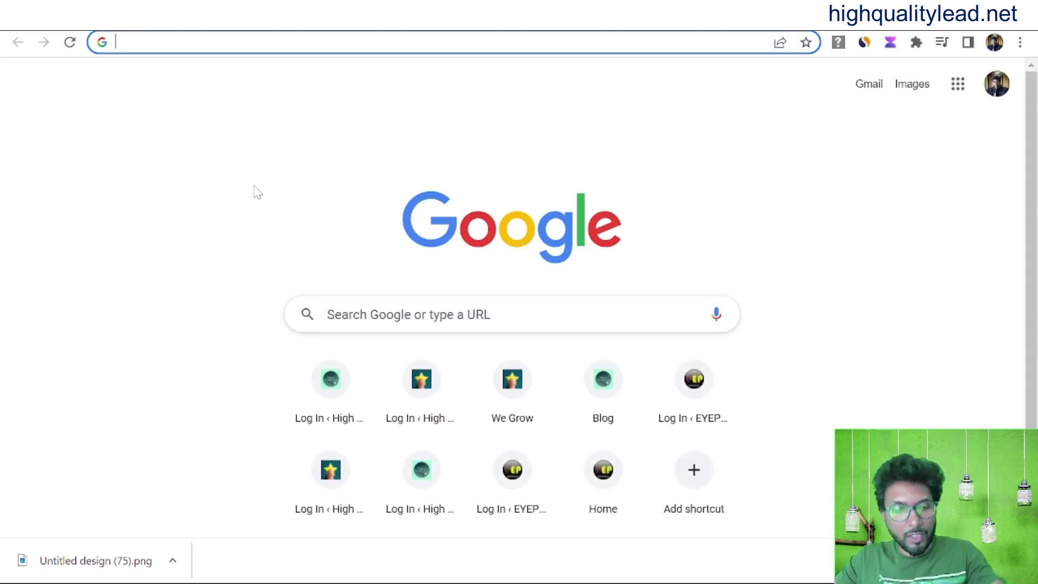
key("ctrl+v")
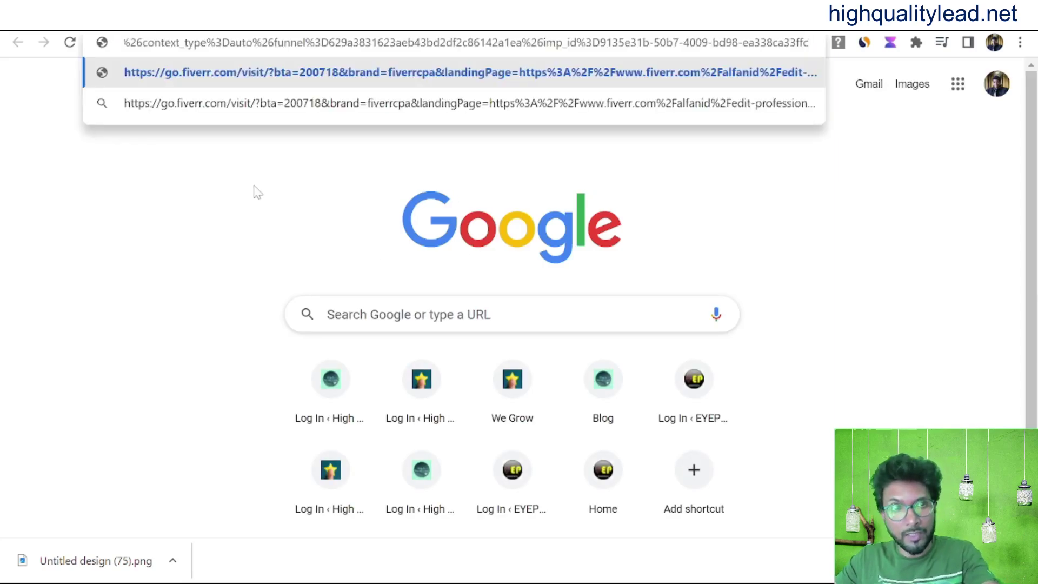
key("Return")
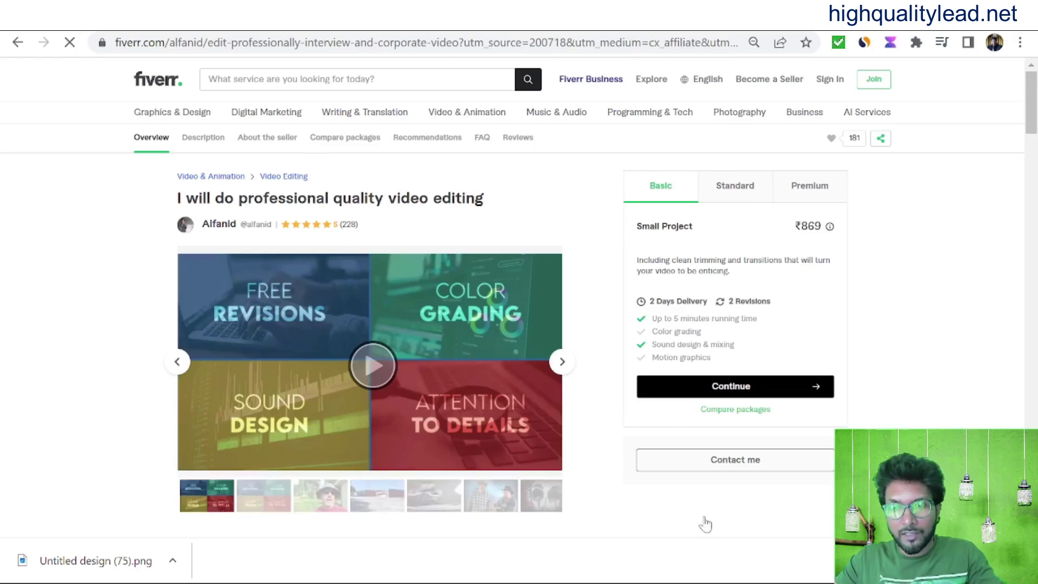
- Switch to the Quora answer in Firefox and write "Try this top Gig on Fiverr for Video editing" as the first list item
mouse_move(593, 578)
left_click(537, 575)
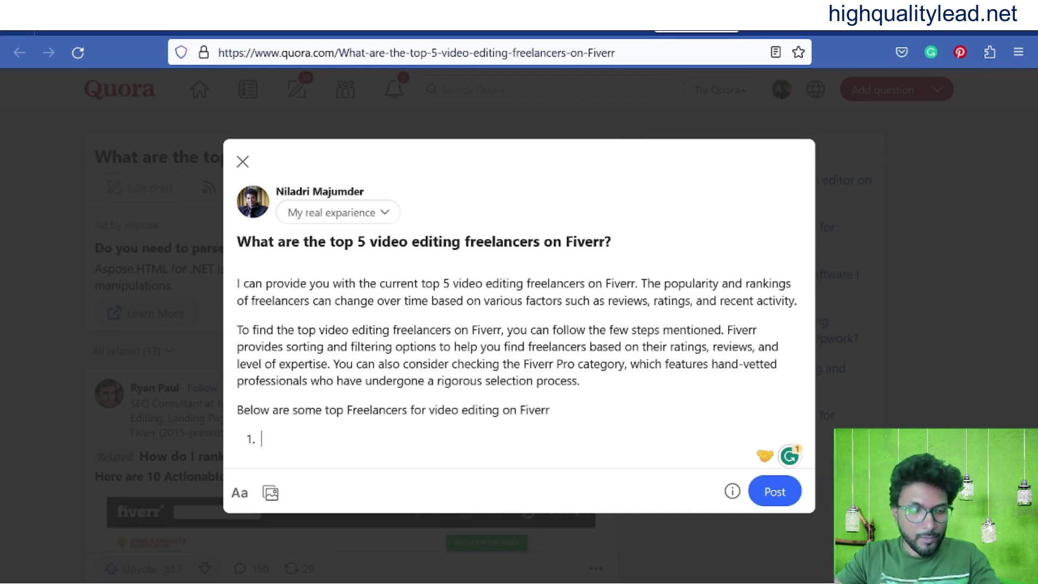
type("F")
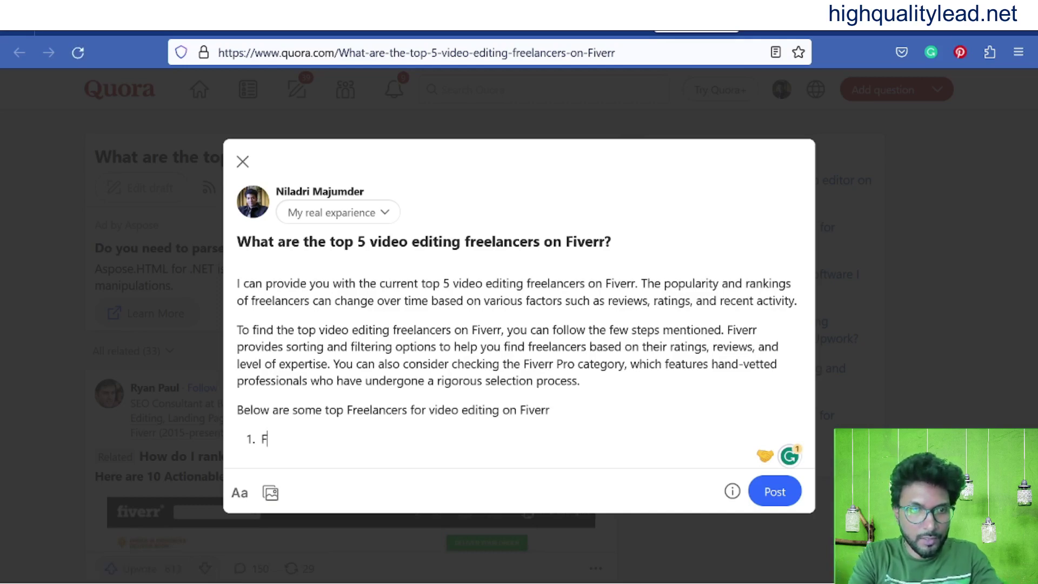
type("i")
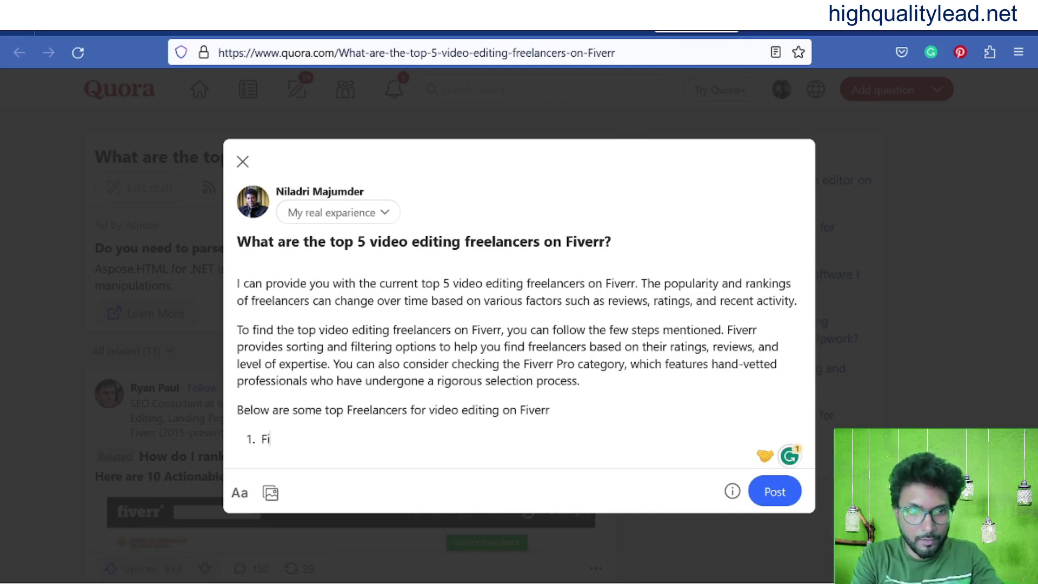
key("BackSpace")
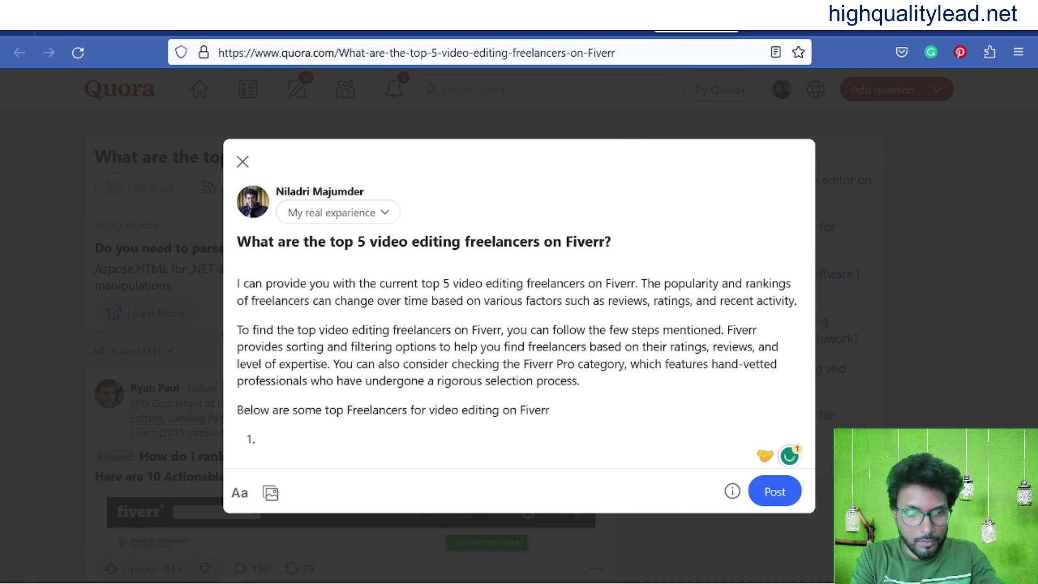
type("Try")
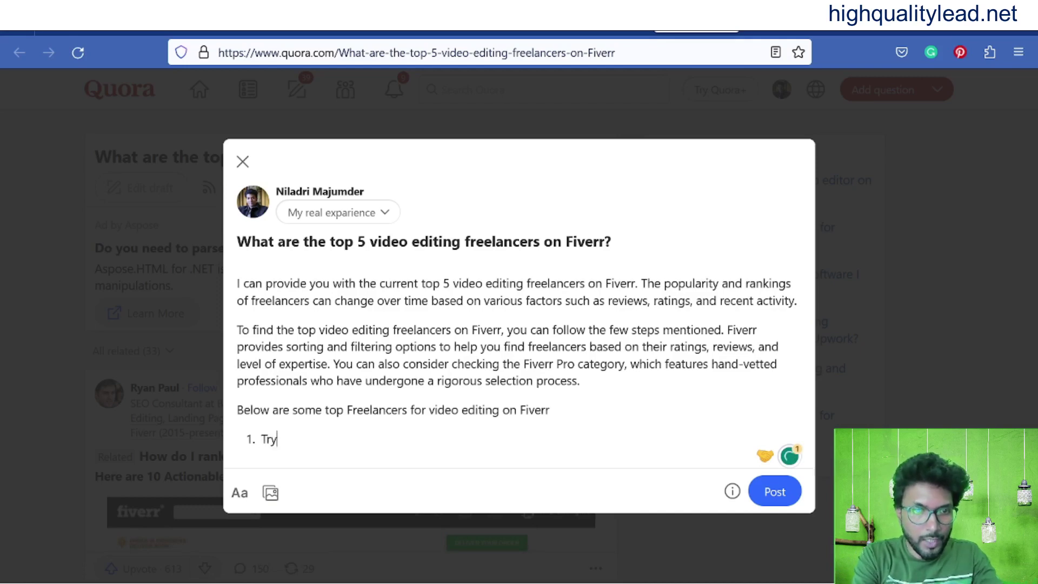
type(" this")
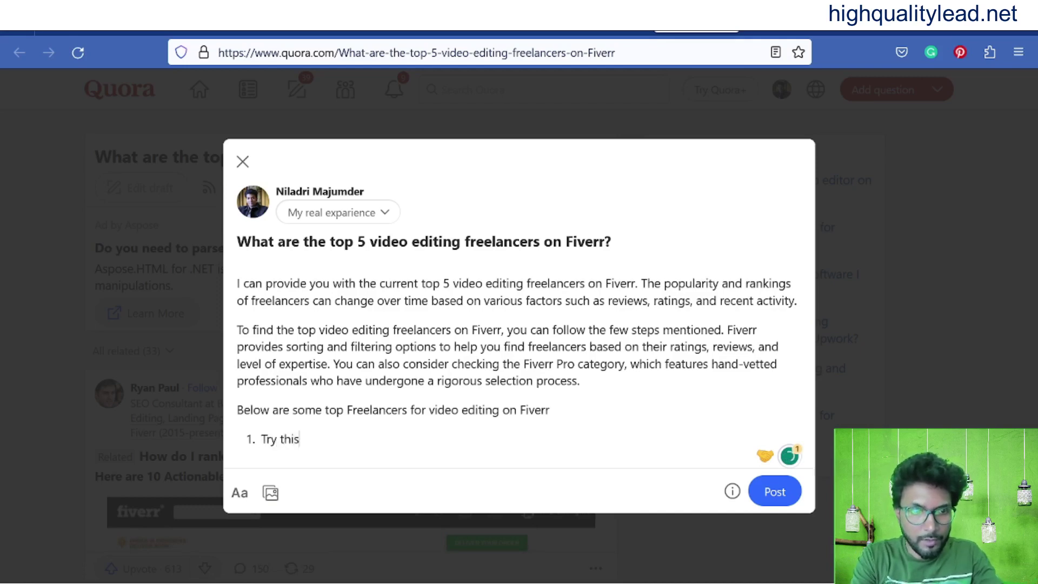
type(" top ")
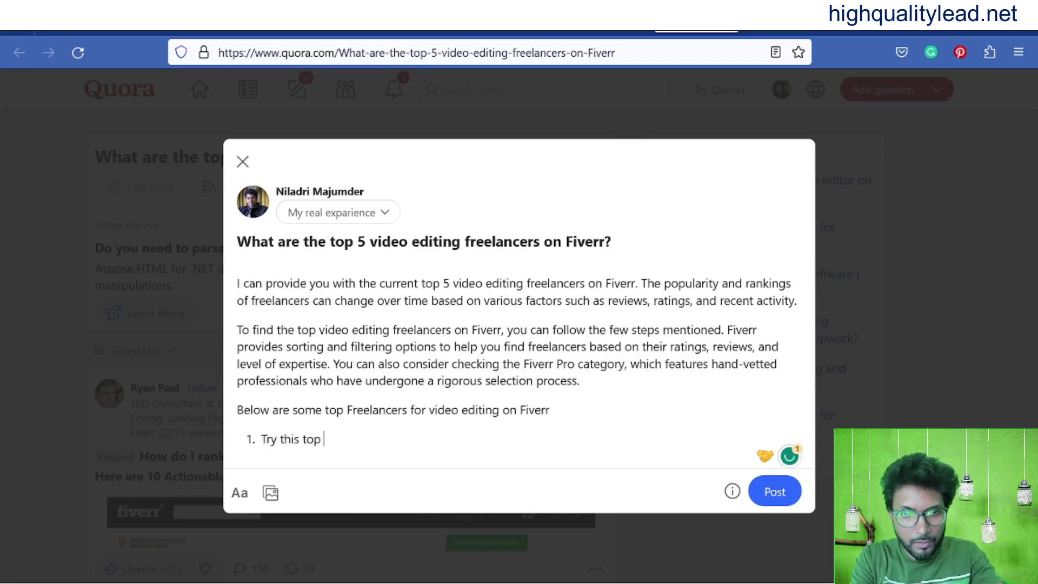
type("G")
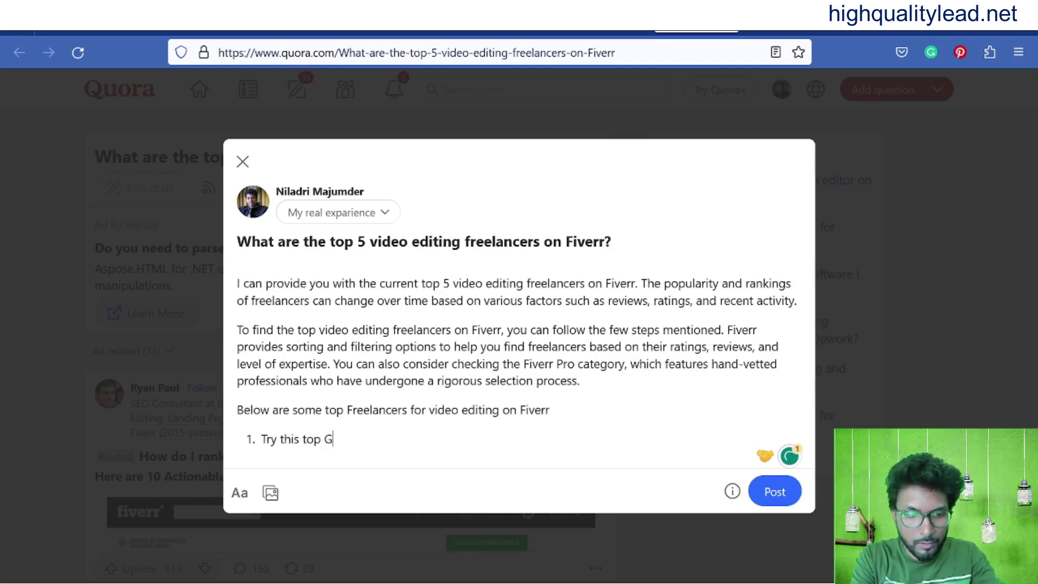
type("ig on F")
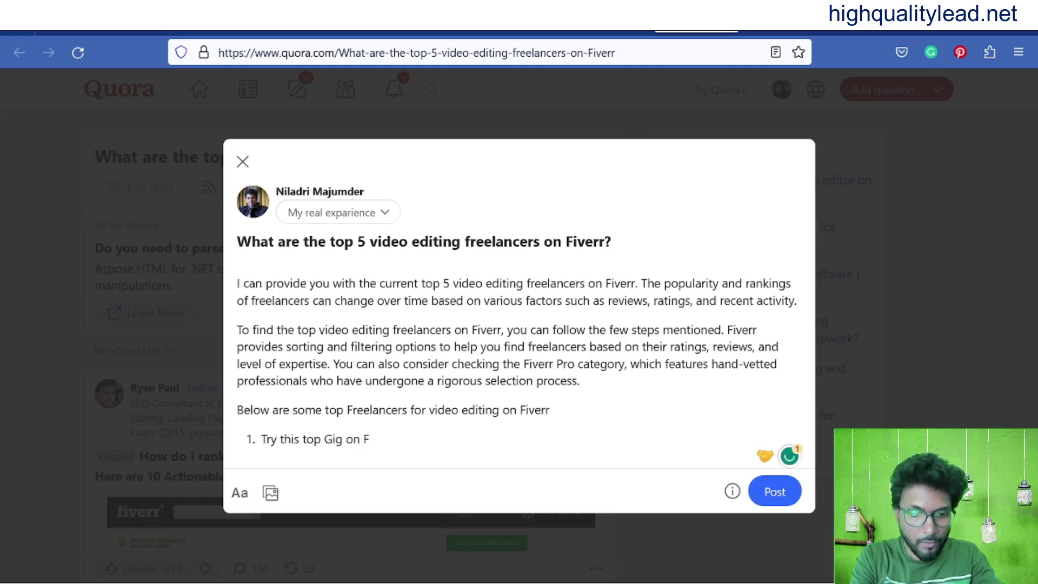
type("iverr")
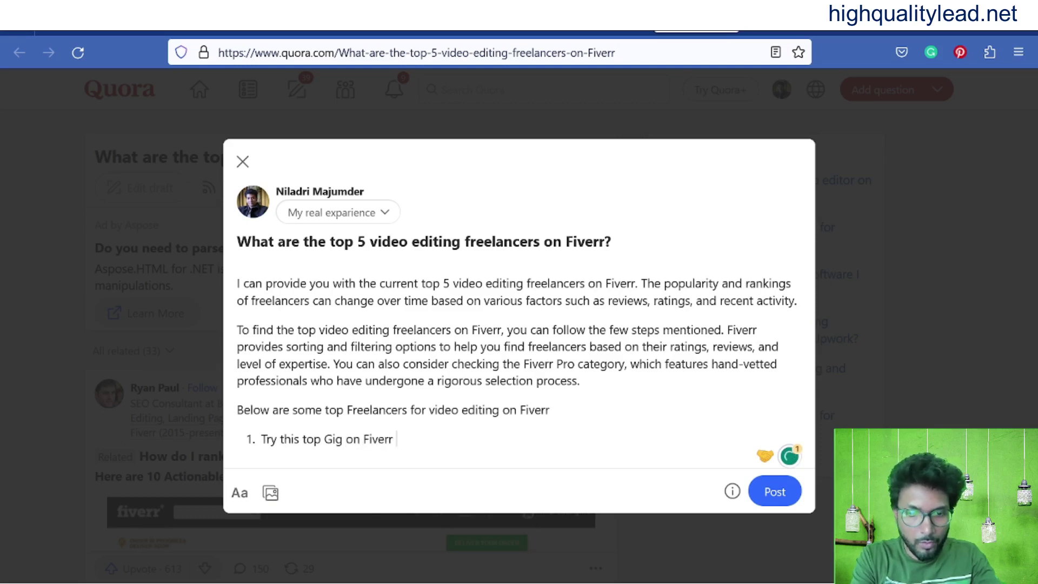
type(" o")
key("BackSpace")
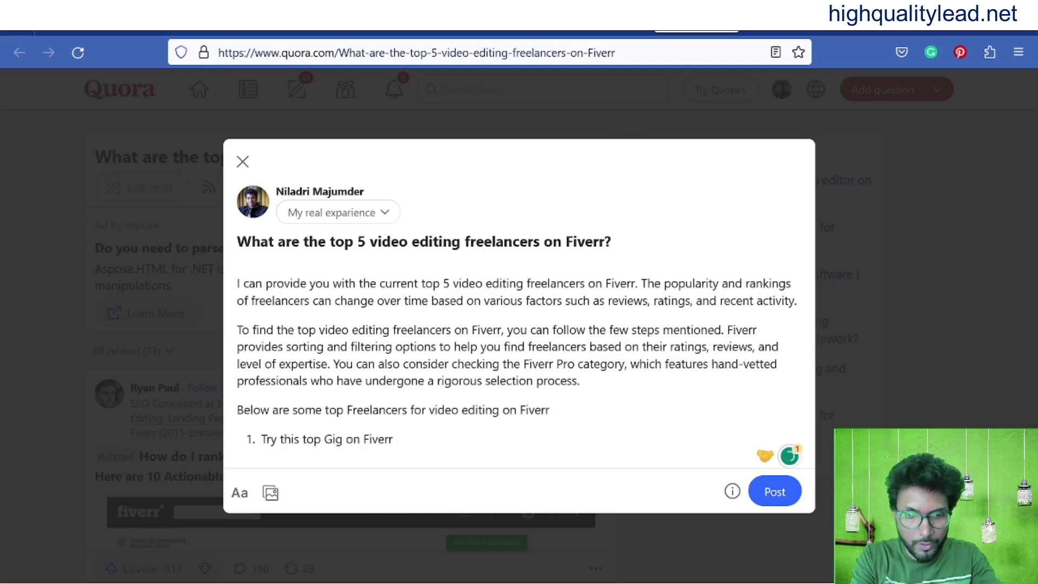
type("for V")
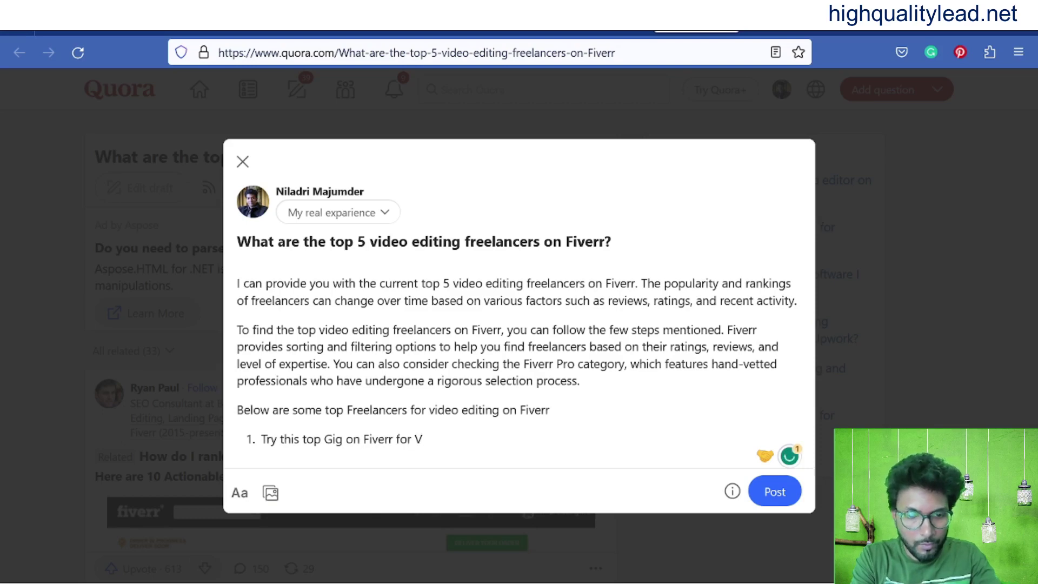
type("ideo ")
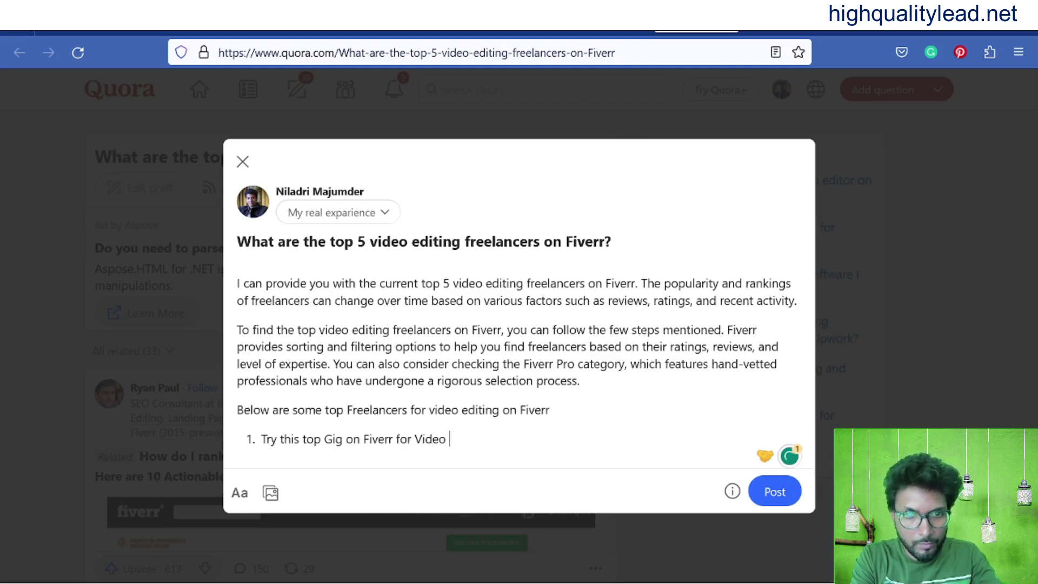
type("editing")
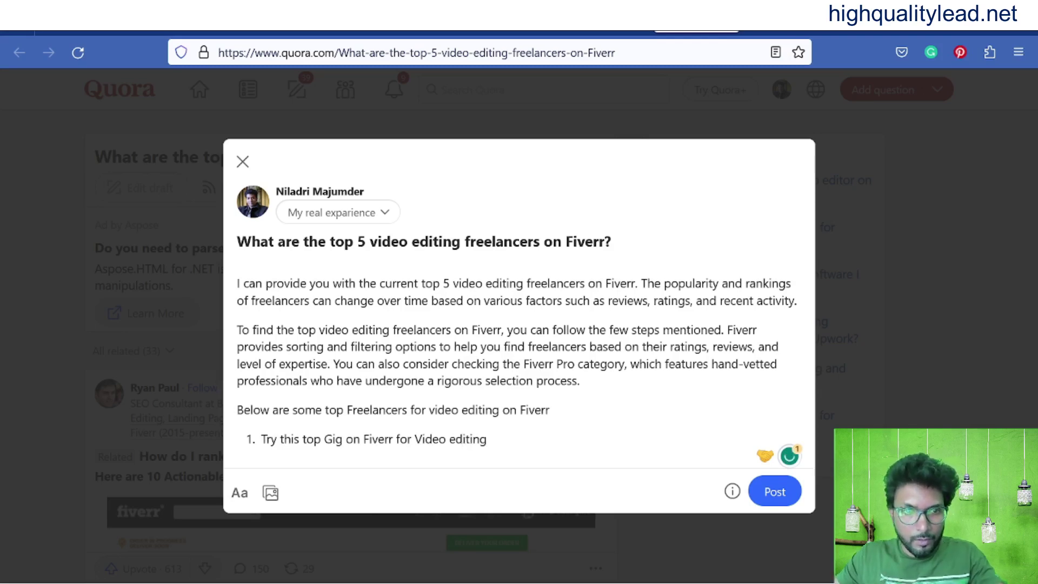
- Make the first list item's text bold and link it to the copied Fiverr CPA address
left_click_drag(261, 439, 486, 439)
left_click(239, 495)
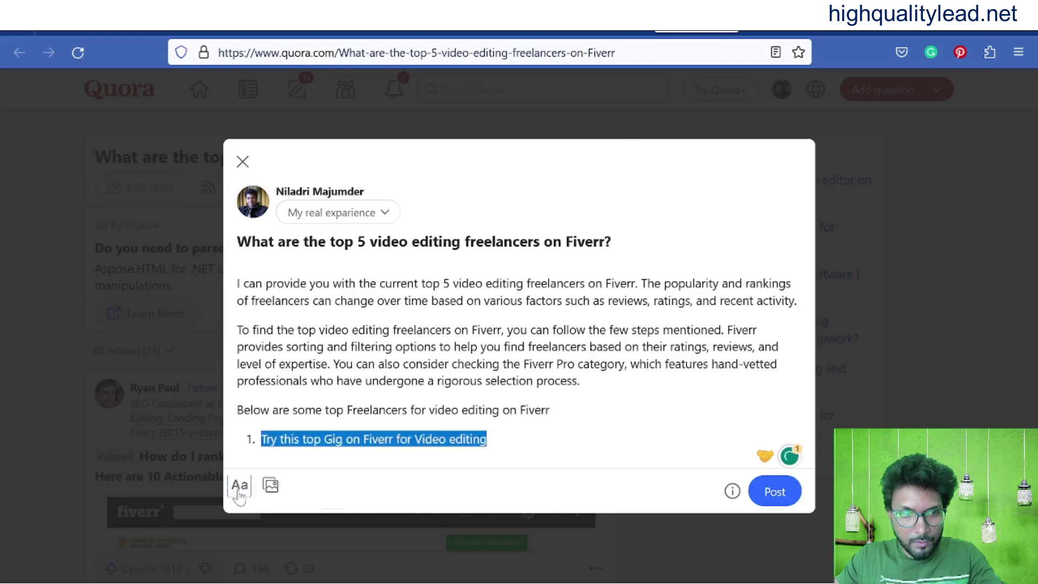
left_click(270, 493)
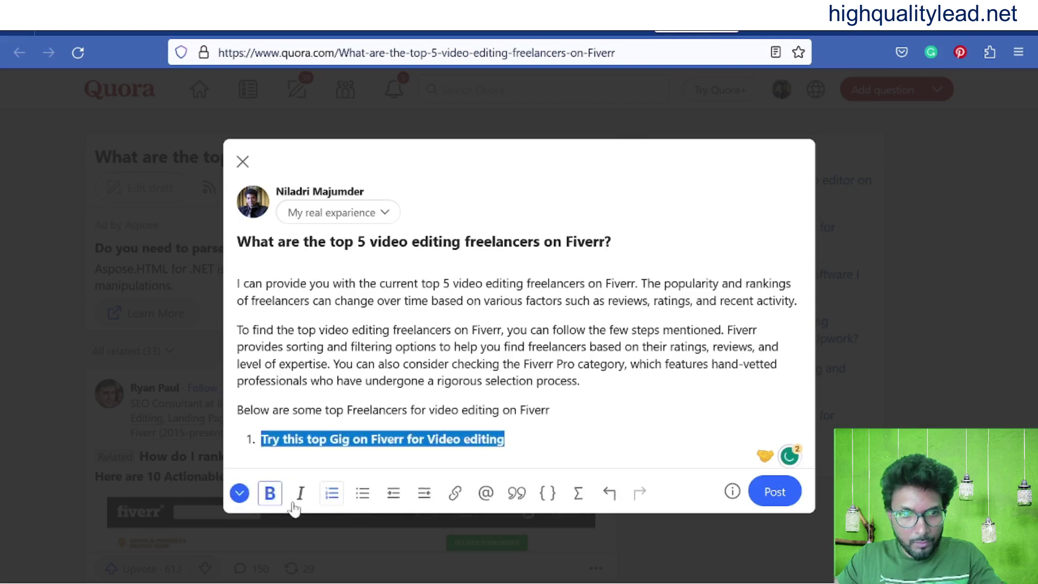
left_click(456, 494)
key("ctrl+v")
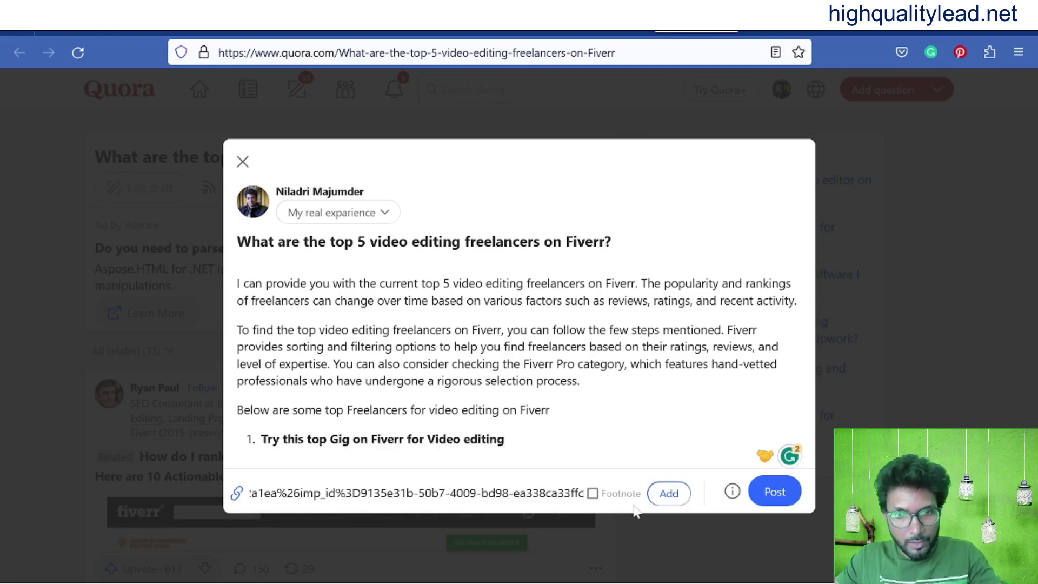
left_click(669, 494)
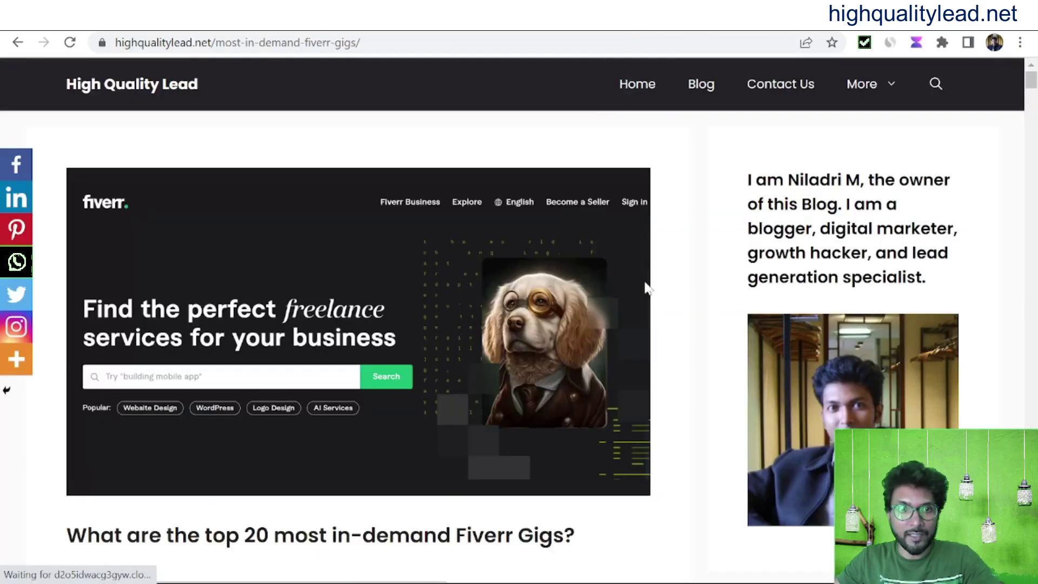
- Look through the High Quality Lead article on most in-demand Fiverr gigs, examining its gig sections and embedded recommended services
scroll(557, 338, "down", 15)
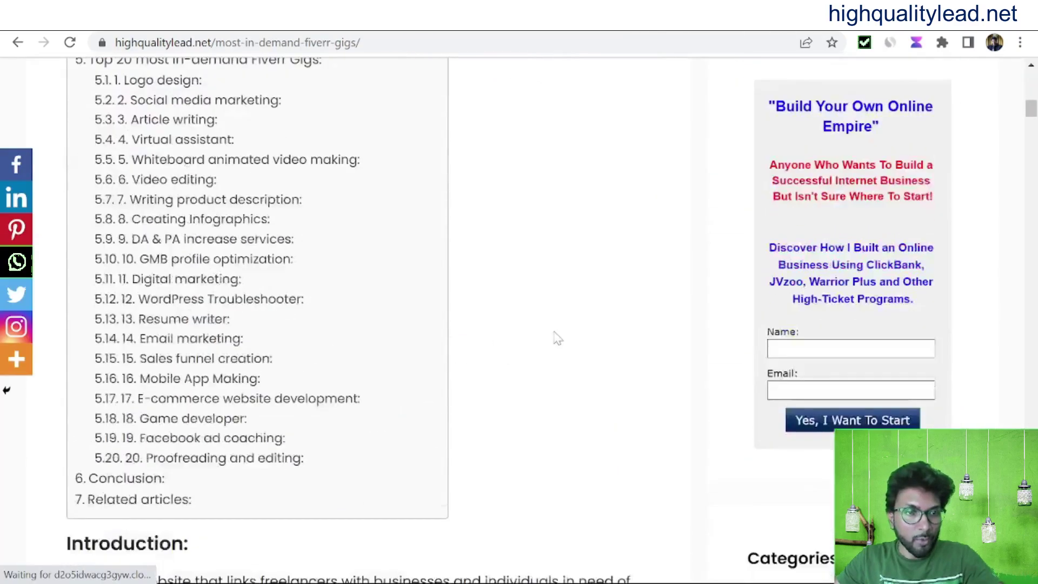
scroll(557, 338, "down", 20)
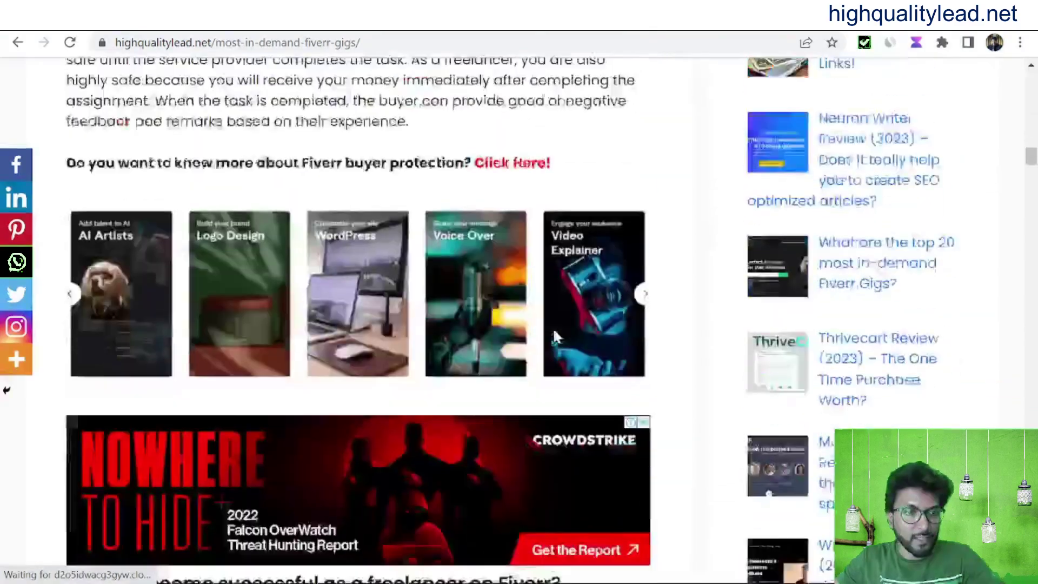
scroll(553, 327, "down", 15)
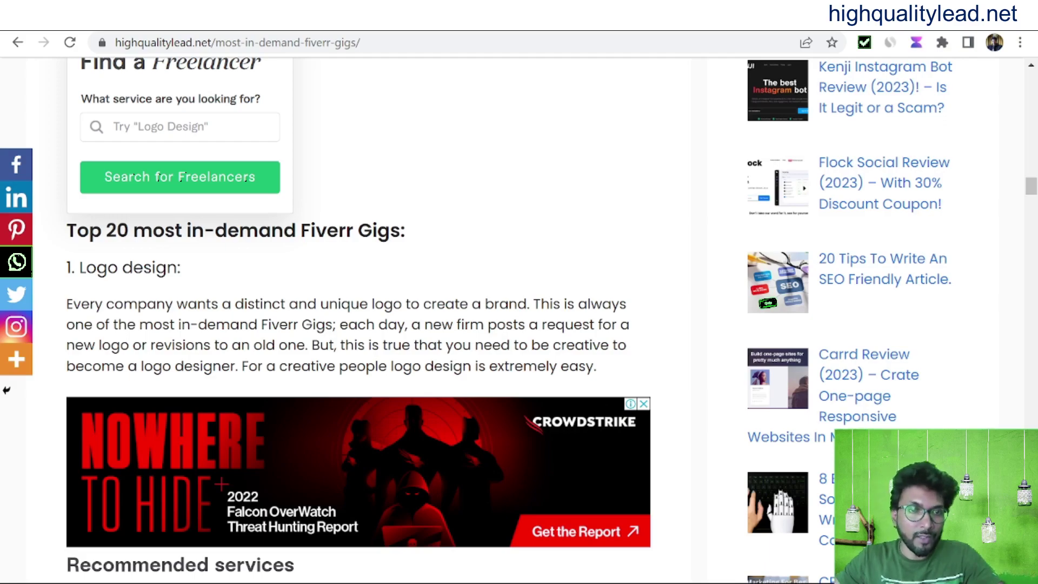
scroll(424, 310, "down", 10)
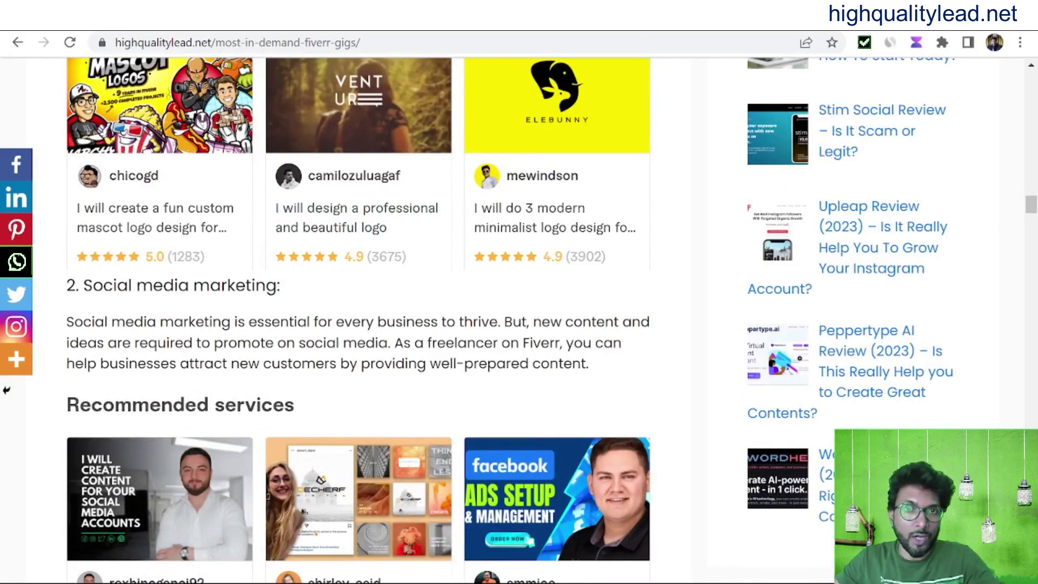
scroll(359, 319, "down", 8)
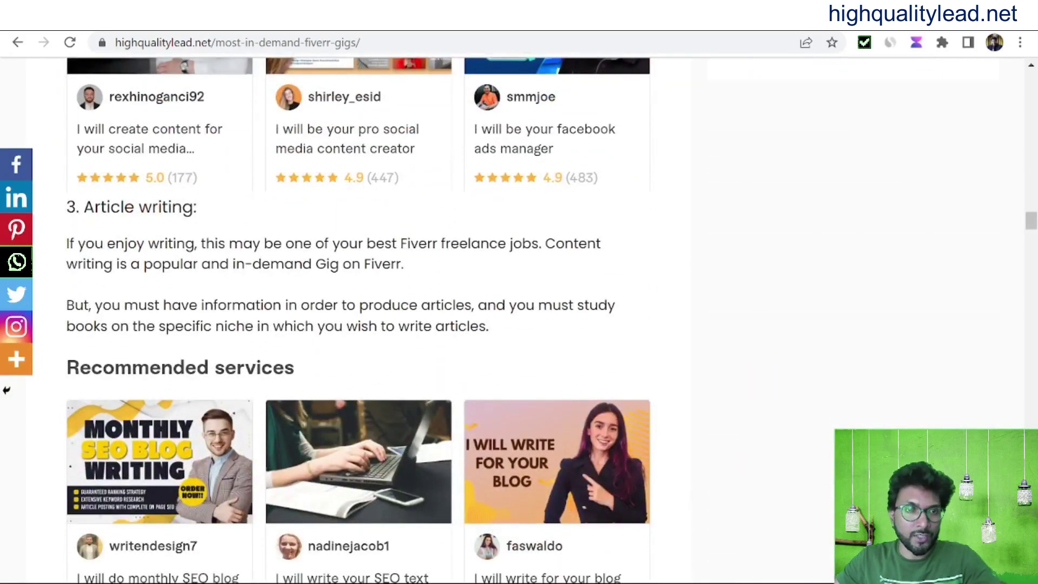
scroll(453, 334, "down", 7)
scroll(668, 336, "down", 11)
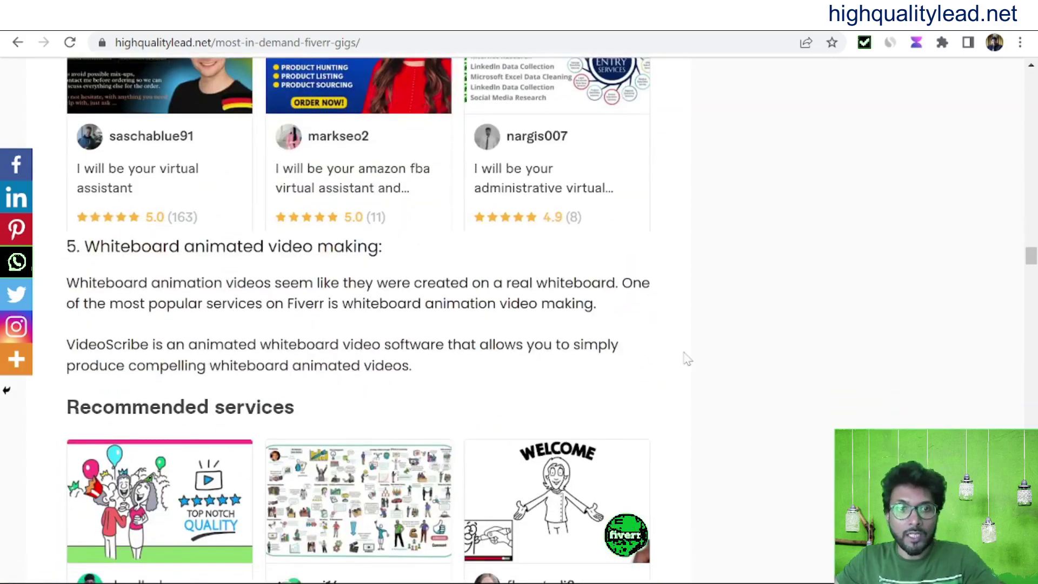
scroll(697, 361, "down", 17)
scroll(709, 365, "down", 3)
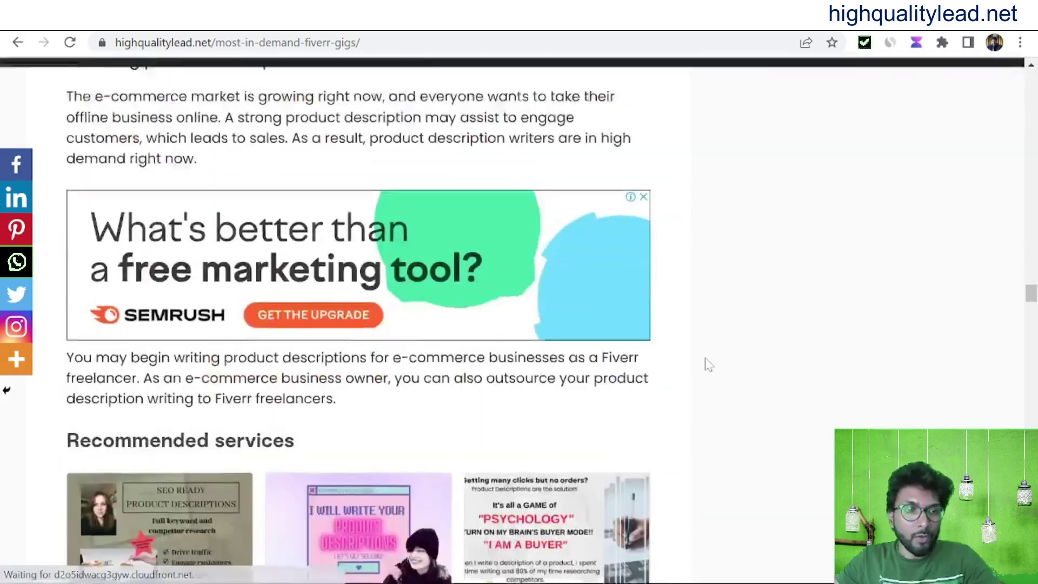
scroll(173, 216, "up", 2)
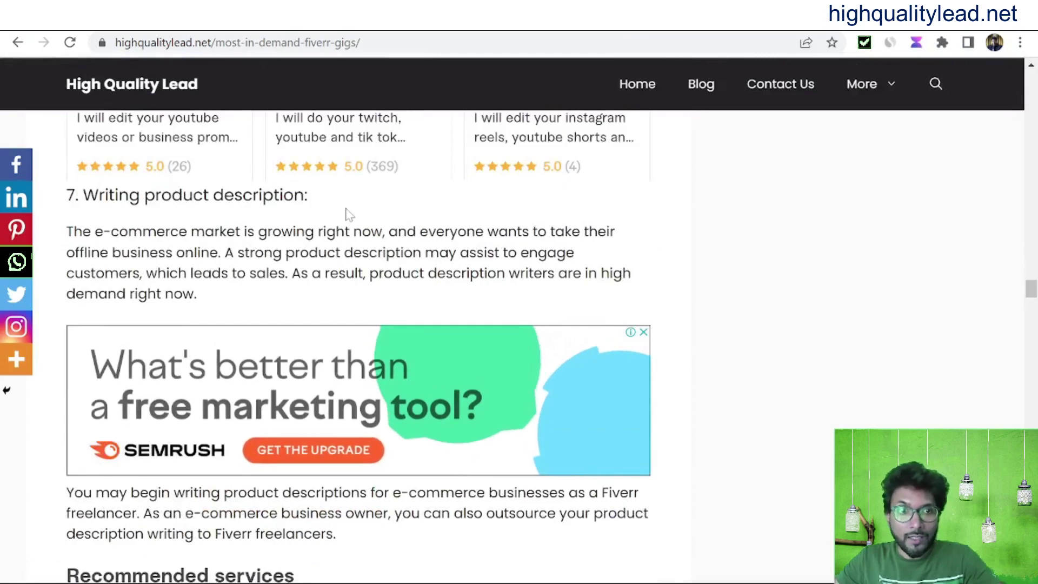
scroll(822, 395, "down", 9)
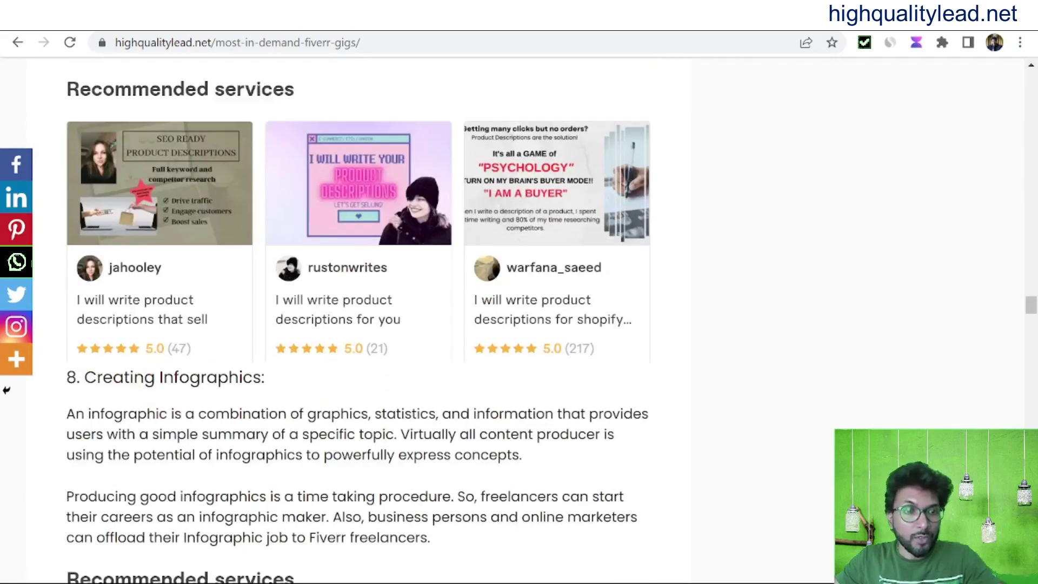
scroll(345, 395, "down", 2)
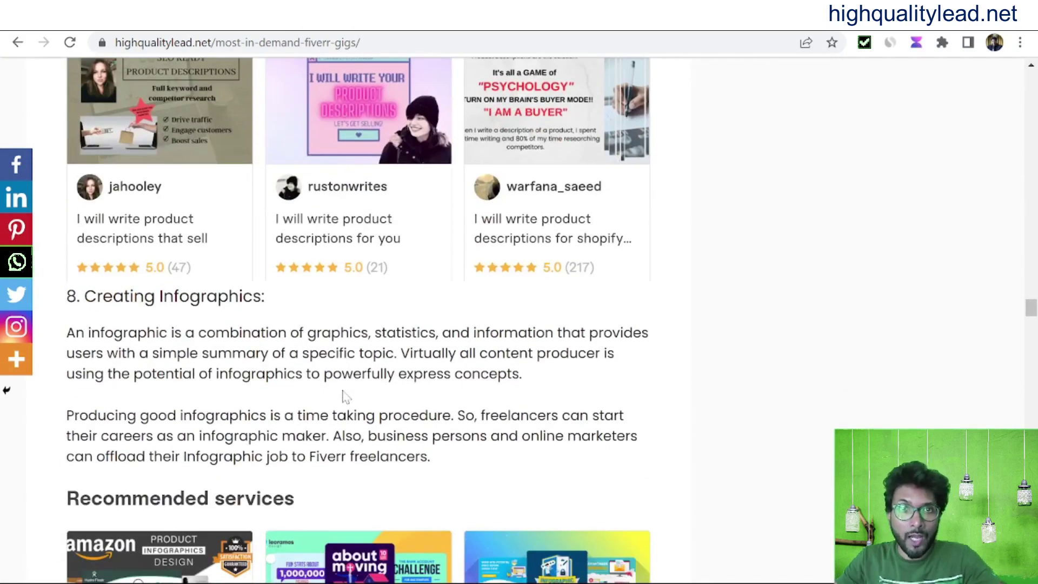